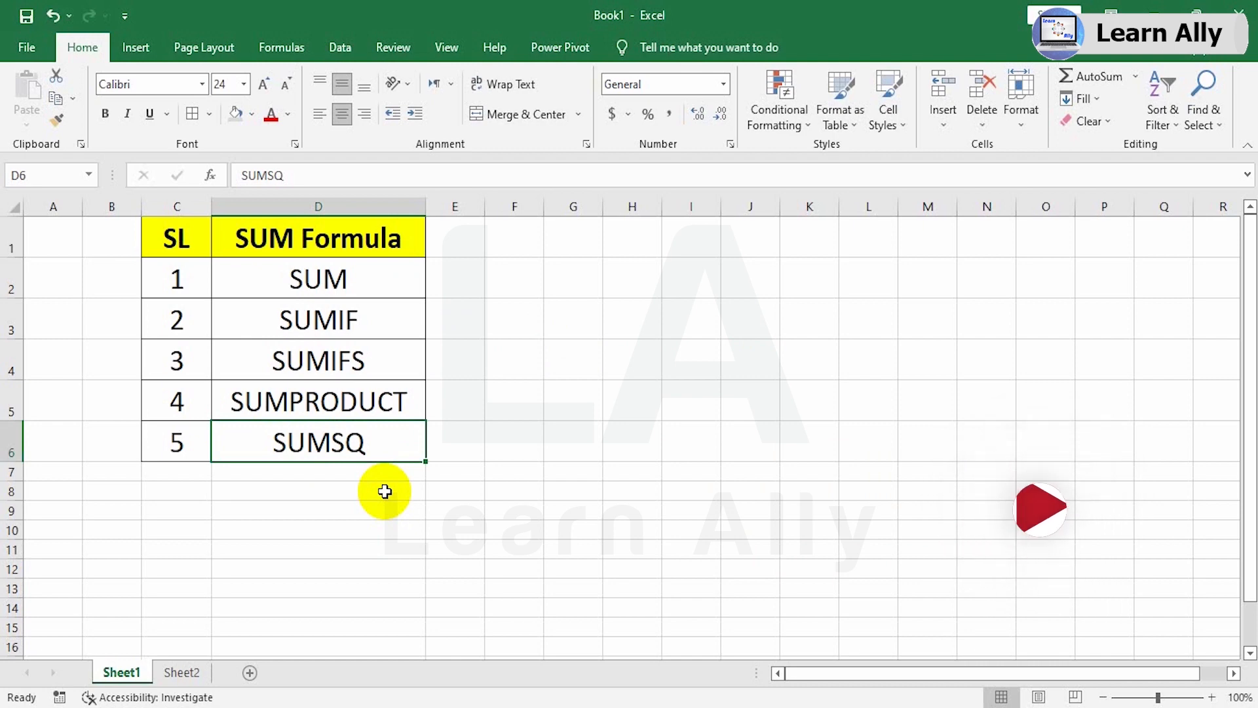
pyautogui.click(586, 314)
pyautogui.write('=sum')
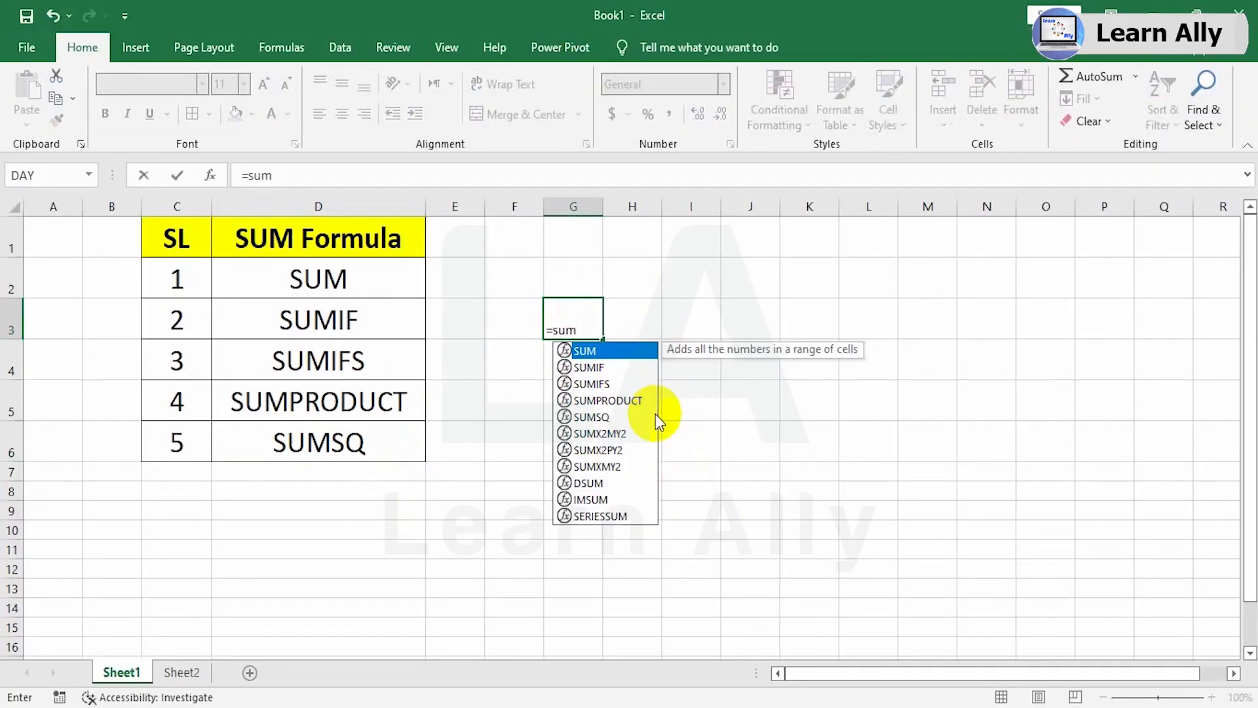
pyautogui.press('BackSpace')
pyautogui.press('BackSpace')
pyautogui.press('BackSpace')
pyautogui.press('BackSpace')
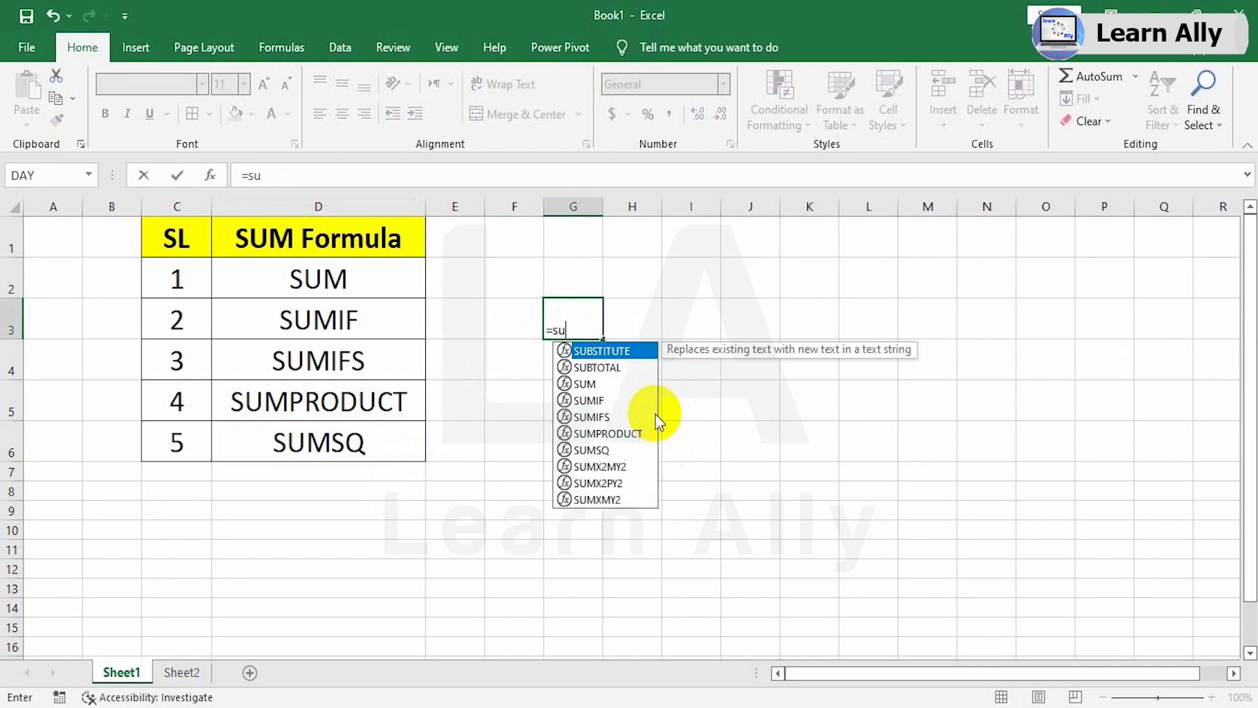
# On Sheet2, total the Today Sales column in E14 with =SUM(E2:E13).
pyautogui.click(181, 673)
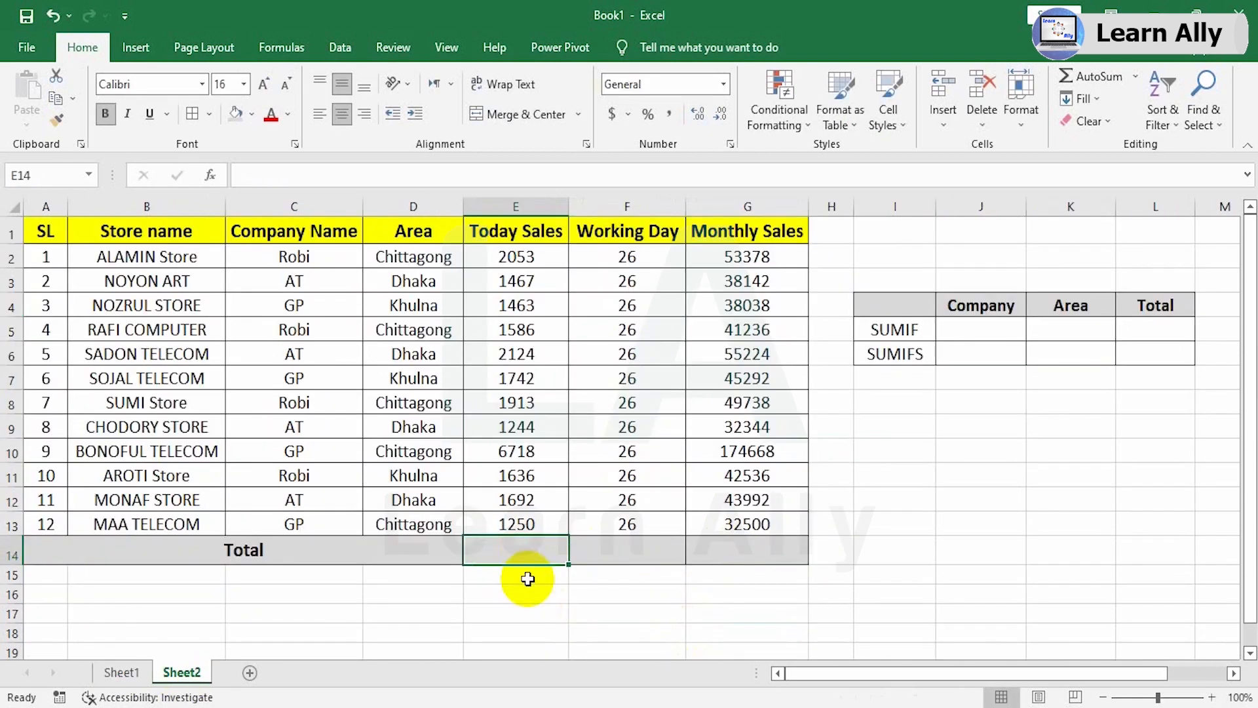
pyautogui.write('=')
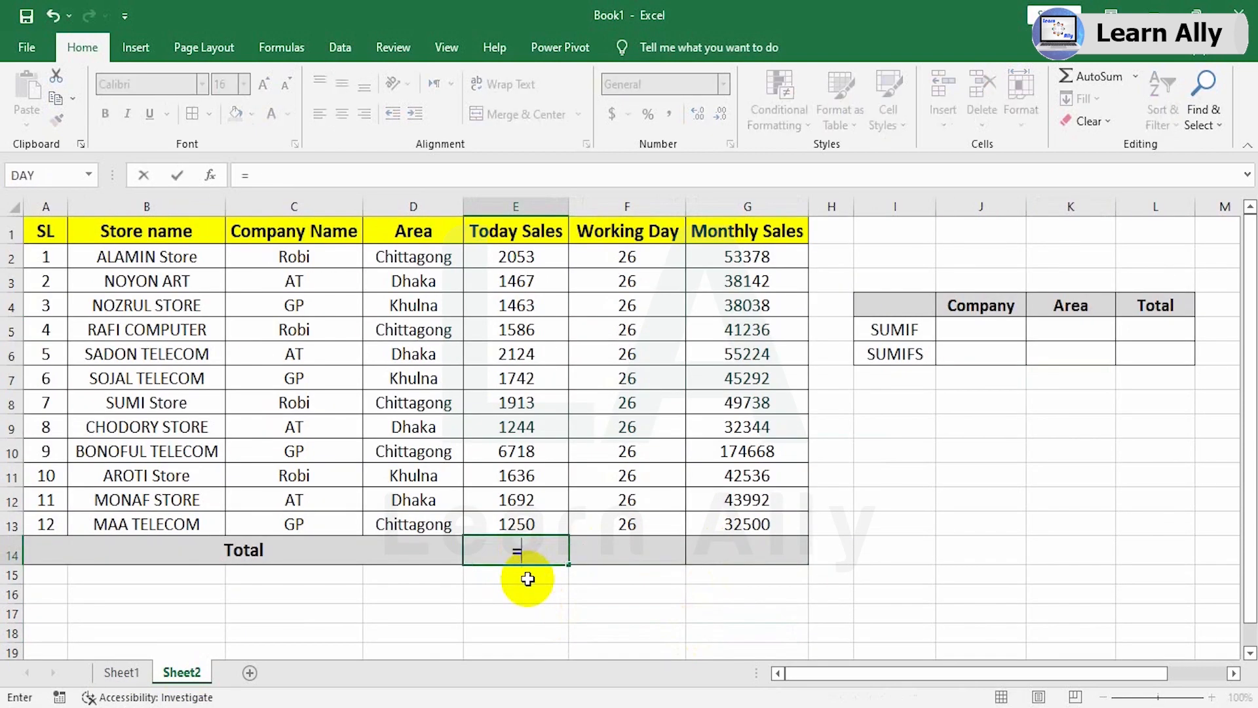
pyautogui.write('sum')
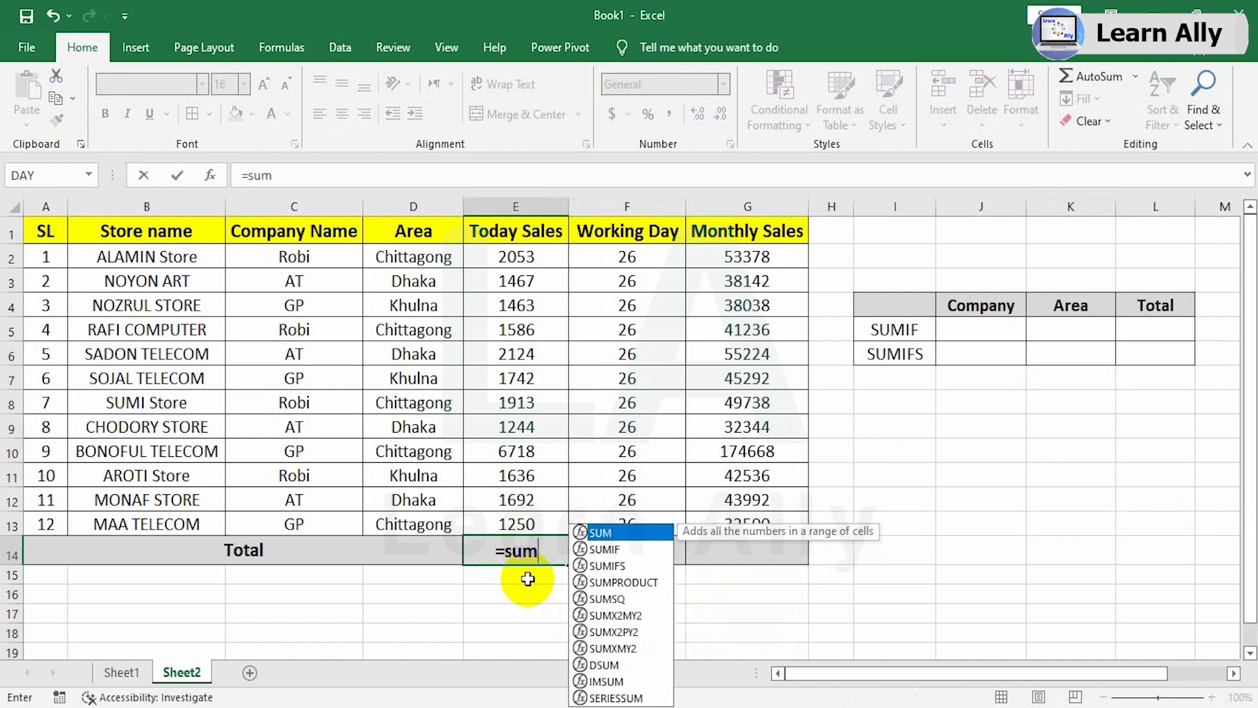
pyautogui.press('Tab')
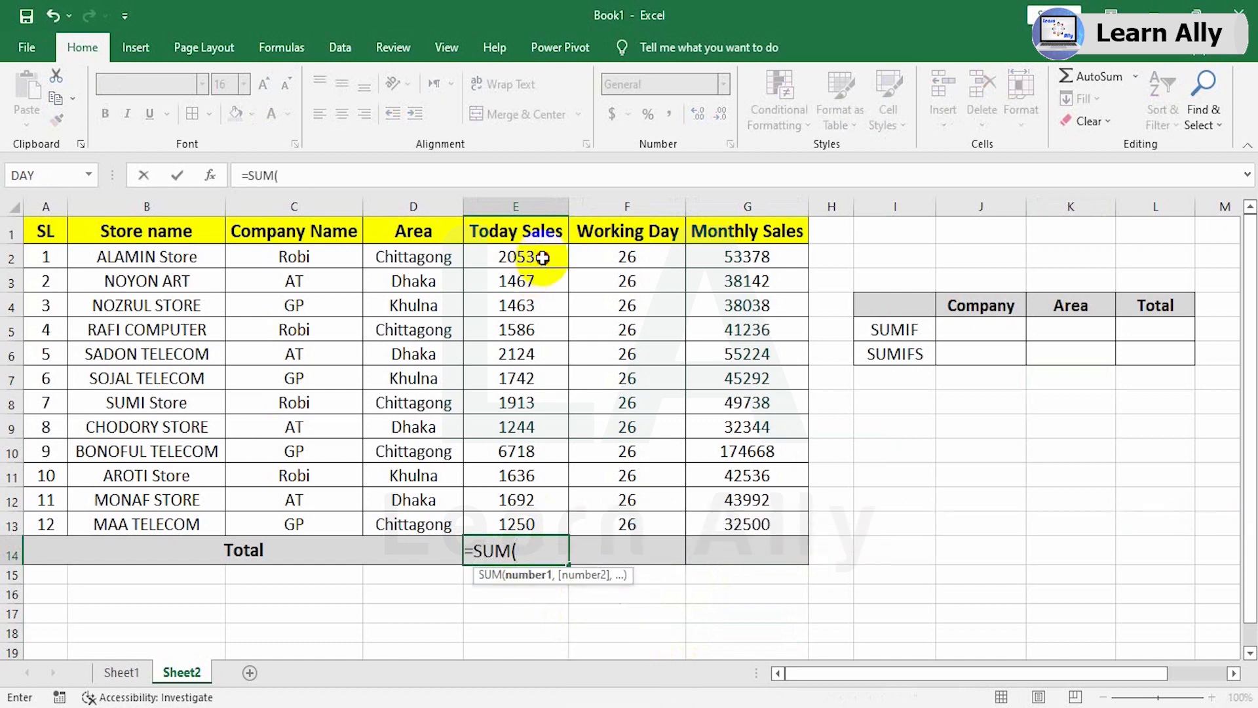
pyautogui.moveTo(532, 269); pyautogui.dragTo(530, 517)
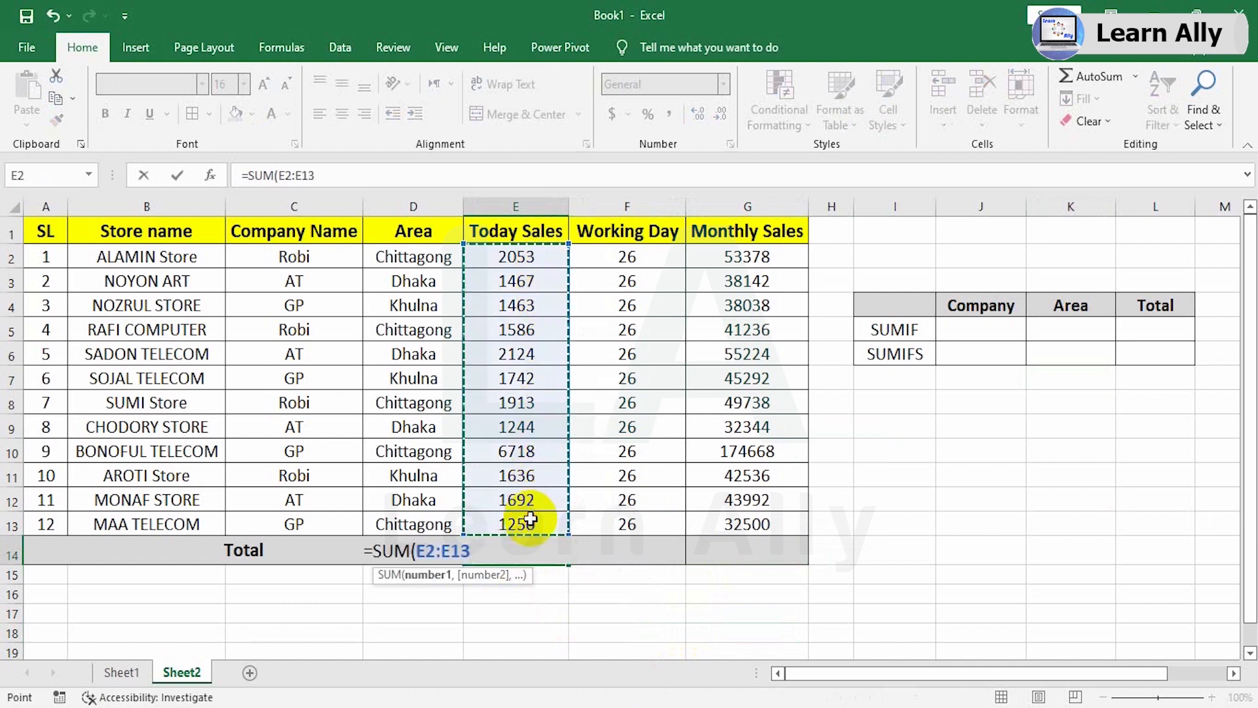
pyautogui.write(')')
pyautogui.press('Return')
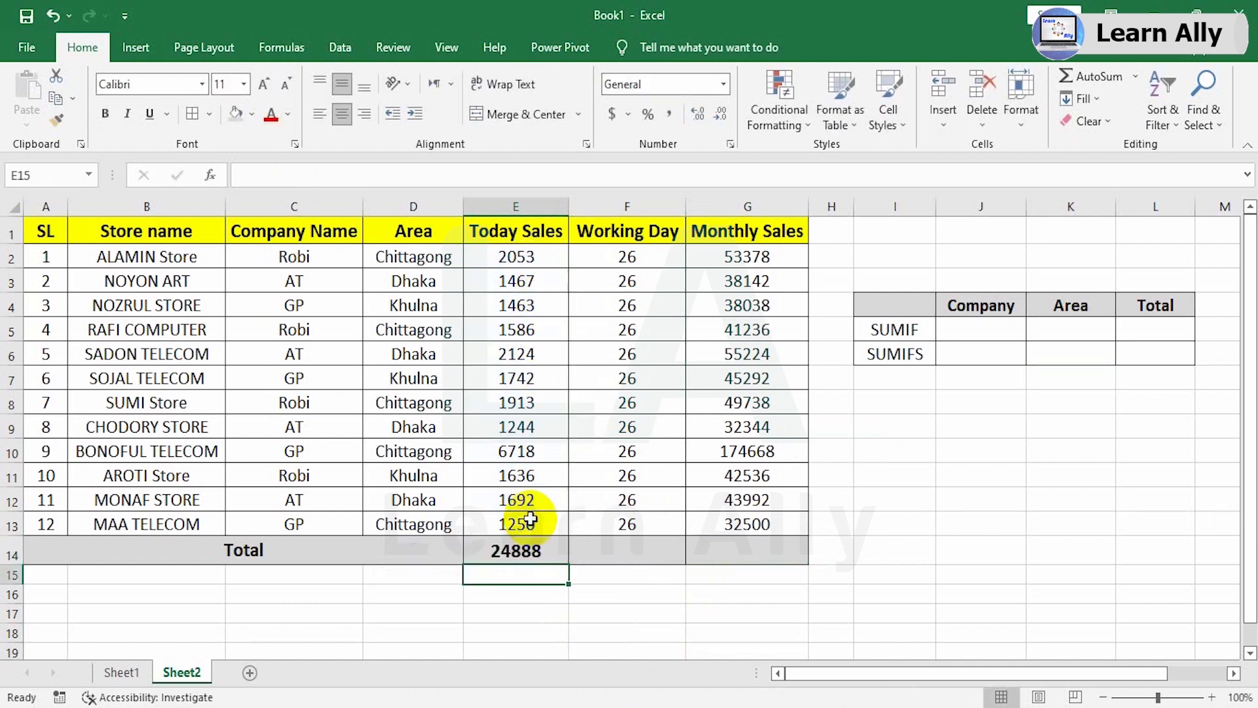
# Fill the E14 total formula across to G14 and clear the Working Day total in F14.
pyautogui.click(532, 549)
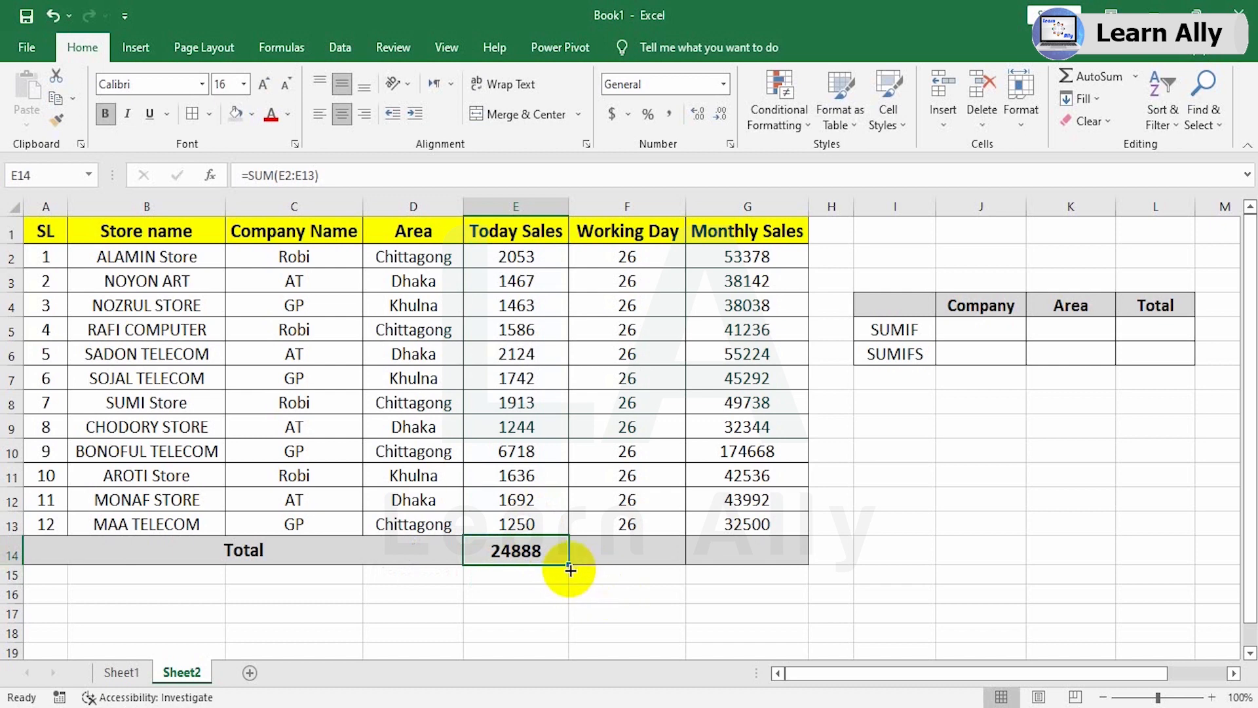
pyautogui.moveTo(570, 568); pyautogui.dragTo(786, 560)
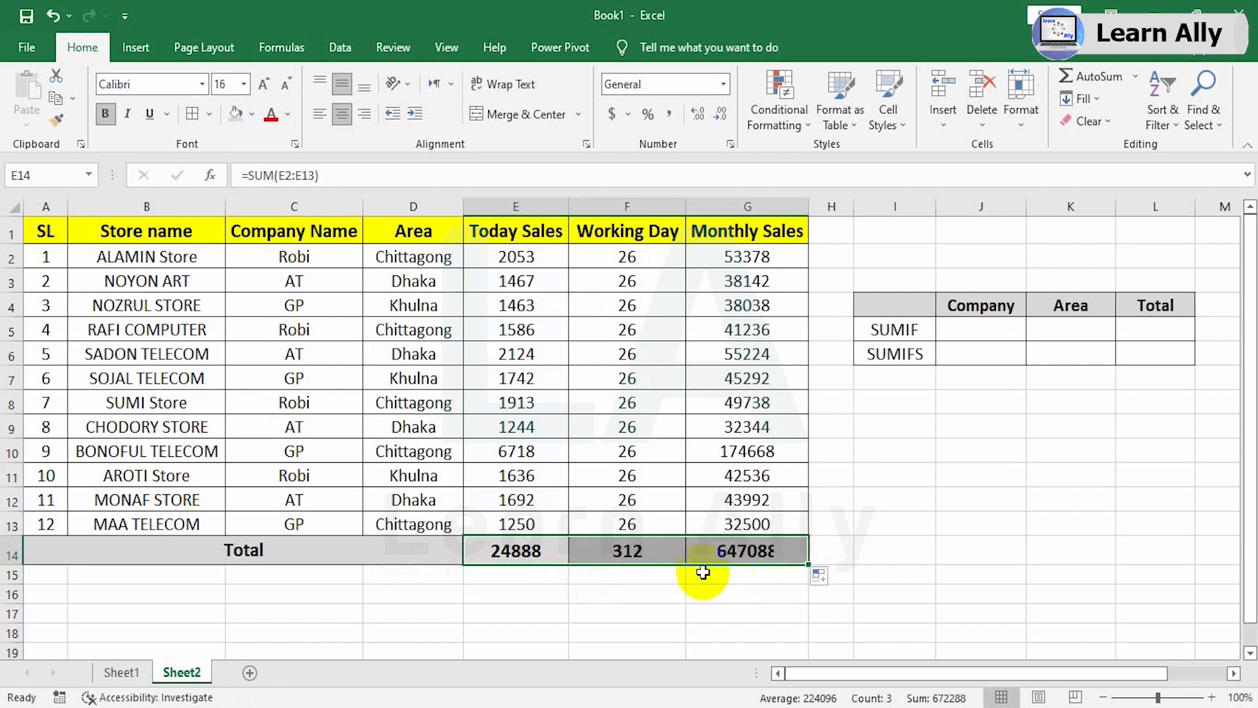
pyautogui.click(662, 548)
pyautogui.press('Delete')
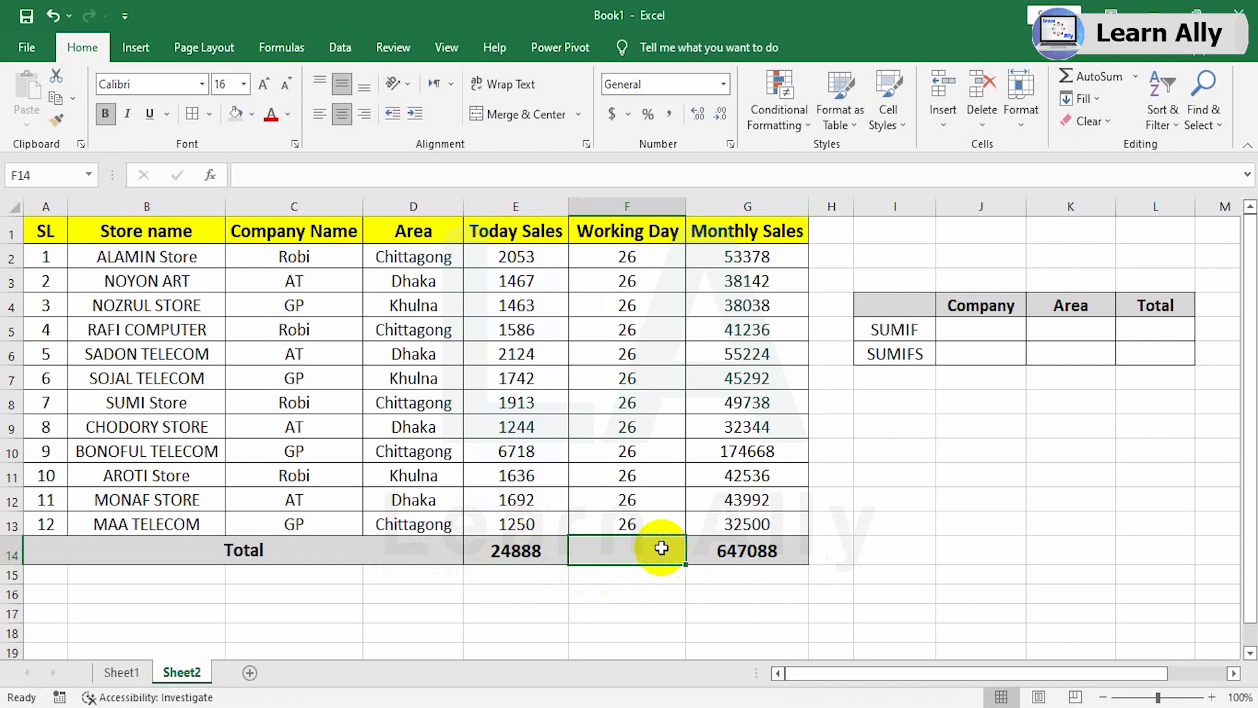
# On Sheet1, mark the SUM entry C2:D2 with a red fill and select the SUMIF row.
pyautogui.click(122, 672)
pyautogui.click(193, 281)
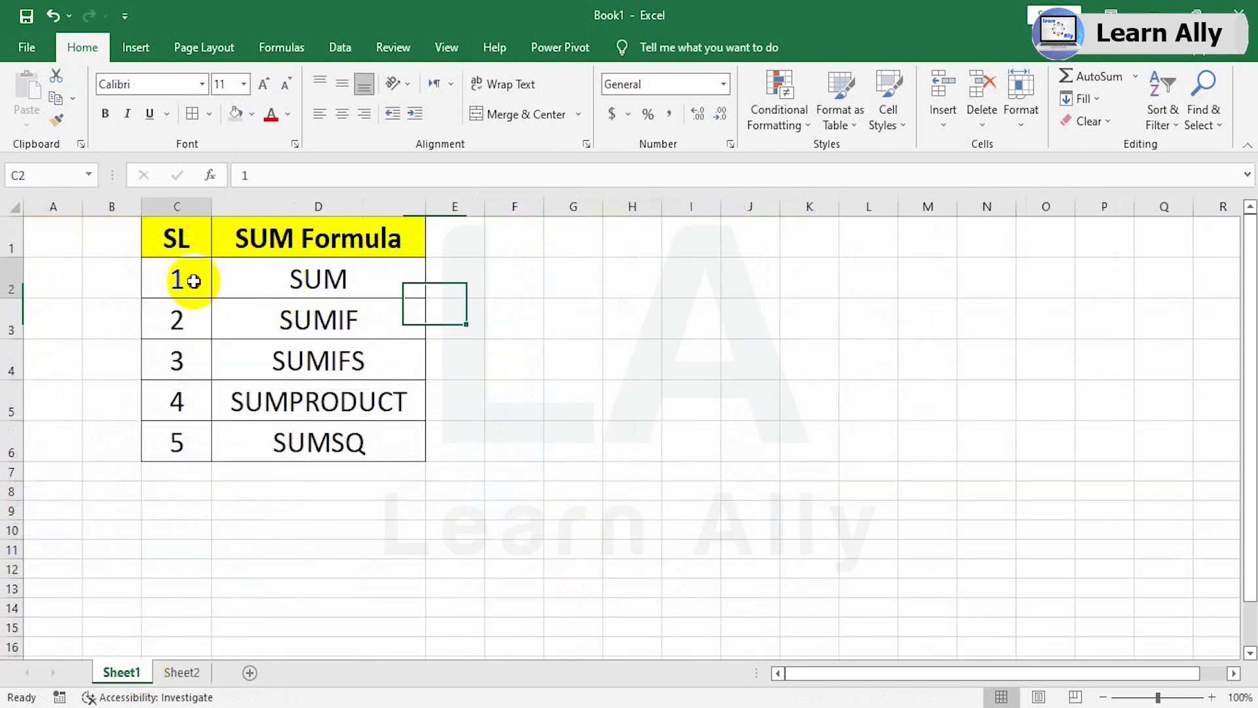
pyautogui.moveTo(193, 282); pyautogui.dragTo(315, 282)
pyautogui.click(236, 114)
pyautogui.click(295, 319)
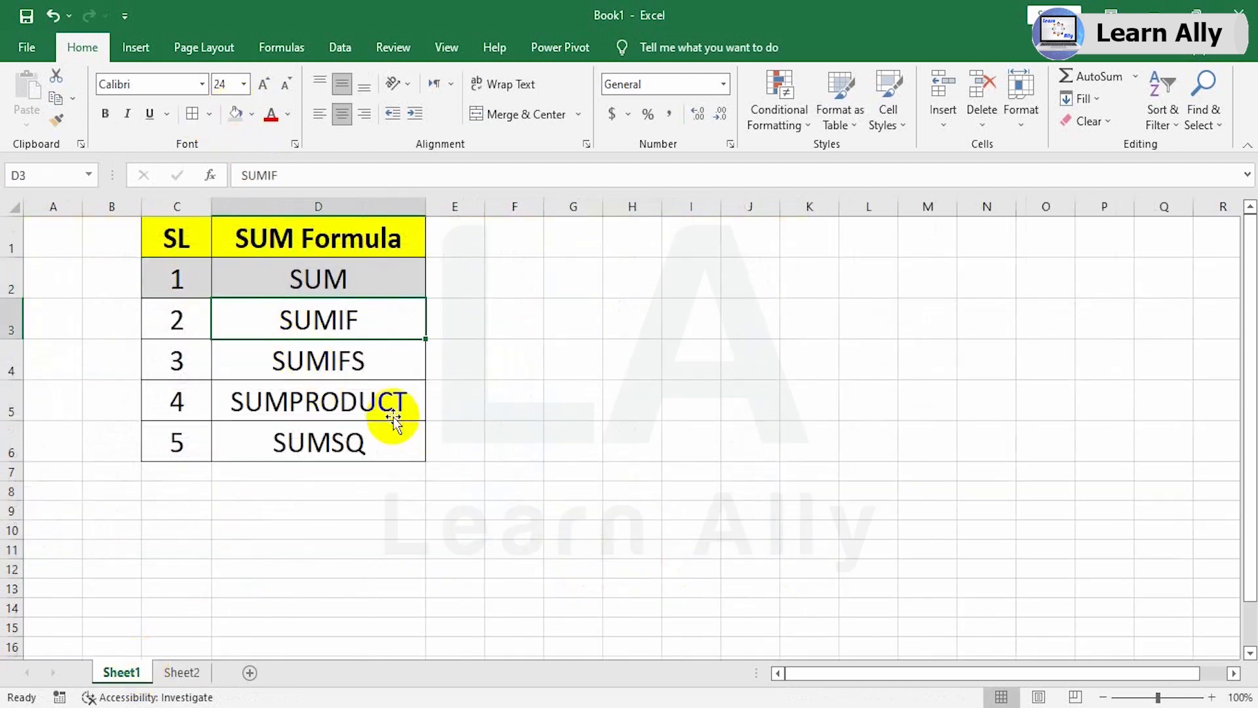
pyautogui.moveTo(181, 320); pyautogui.dragTo(301, 319)
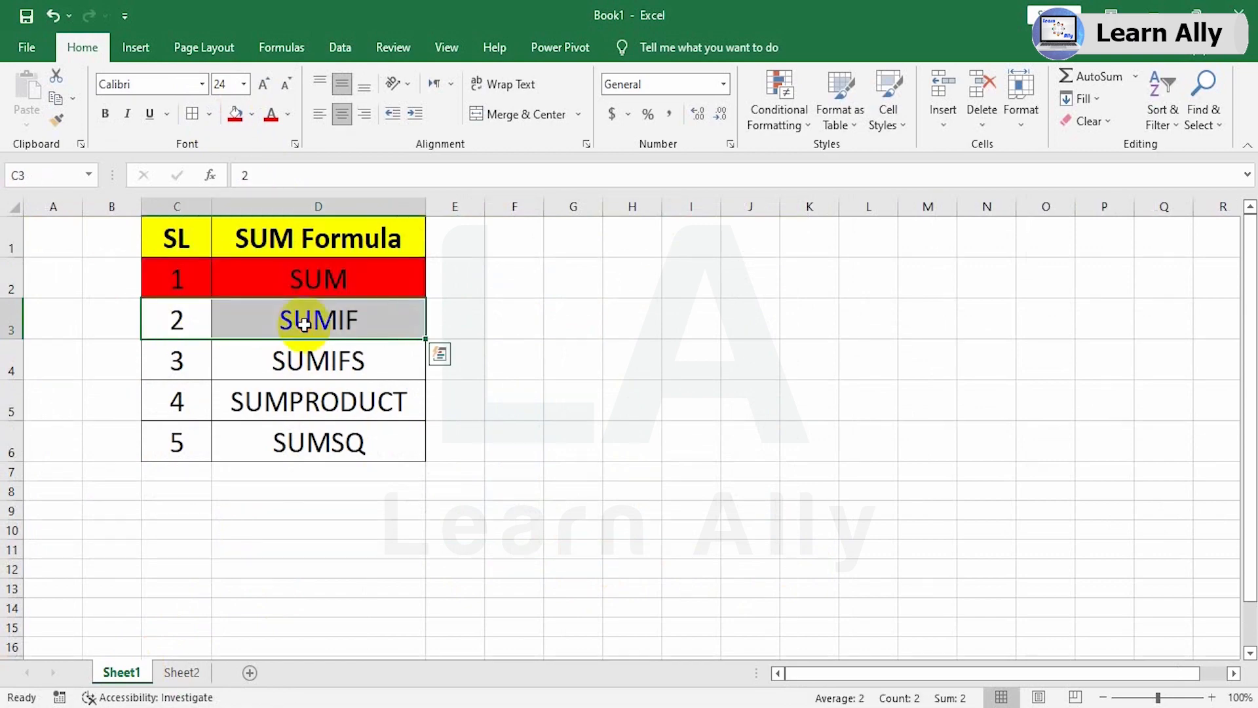
# On Sheet2, examine the Company Name and Area columns as possible criteria for a conditional sum.
pyautogui.click(179, 672)
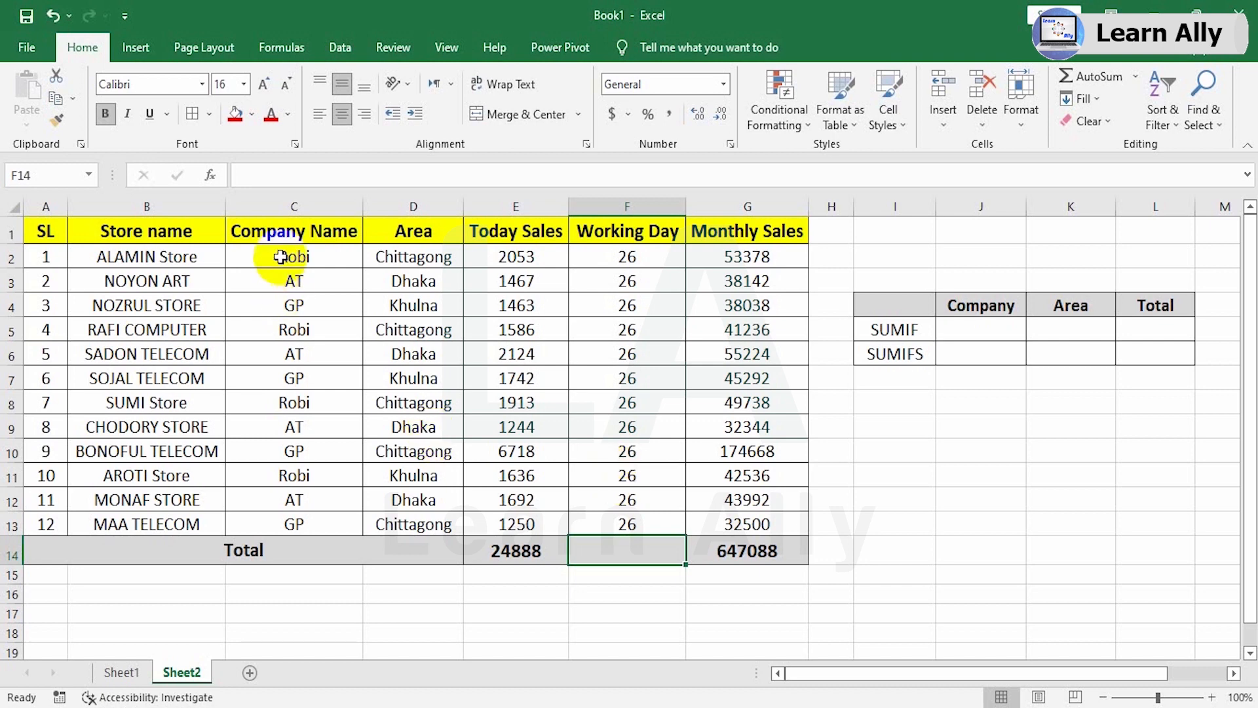
pyautogui.moveTo(286, 229); pyautogui.dragTo(281, 309)
pyautogui.moveTo(396, 236); pyautogui.dragTo(407, 323)
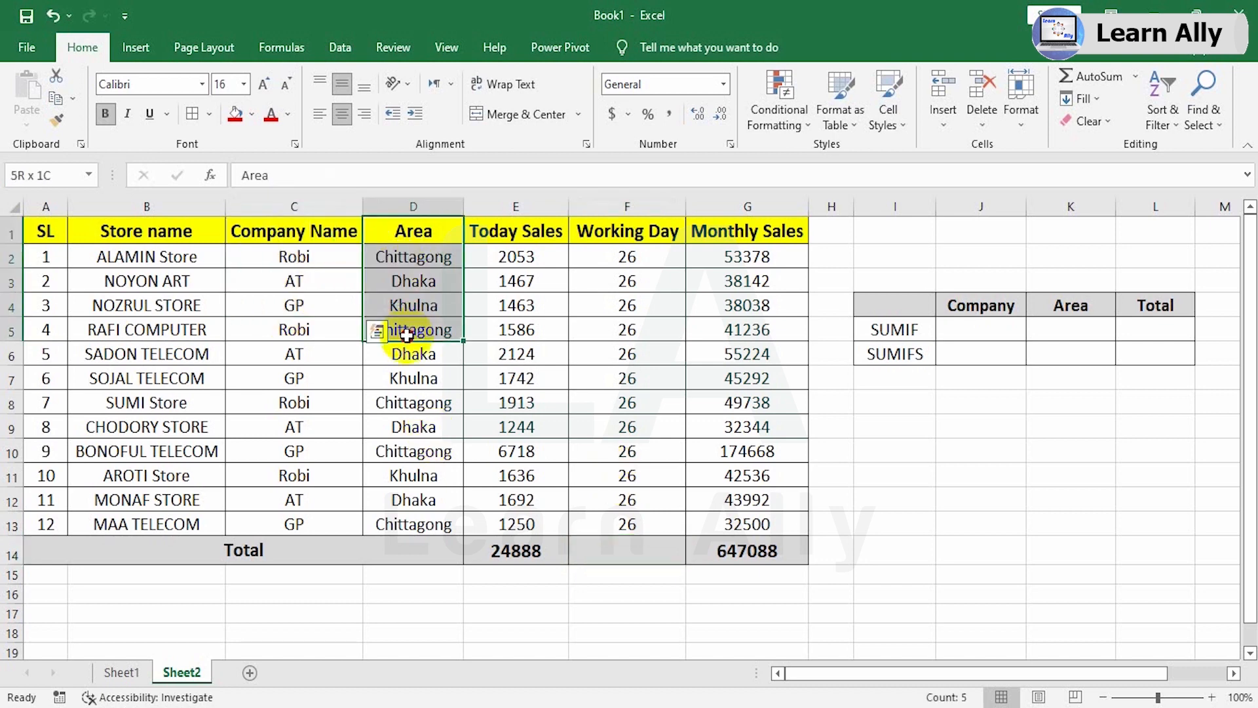
pyautogui.moveTo(294, 231); pyautogui.dragTo(301, 524)
pyautogui.moveTo(289, 244); pyautogui.dragTo(291, 345)
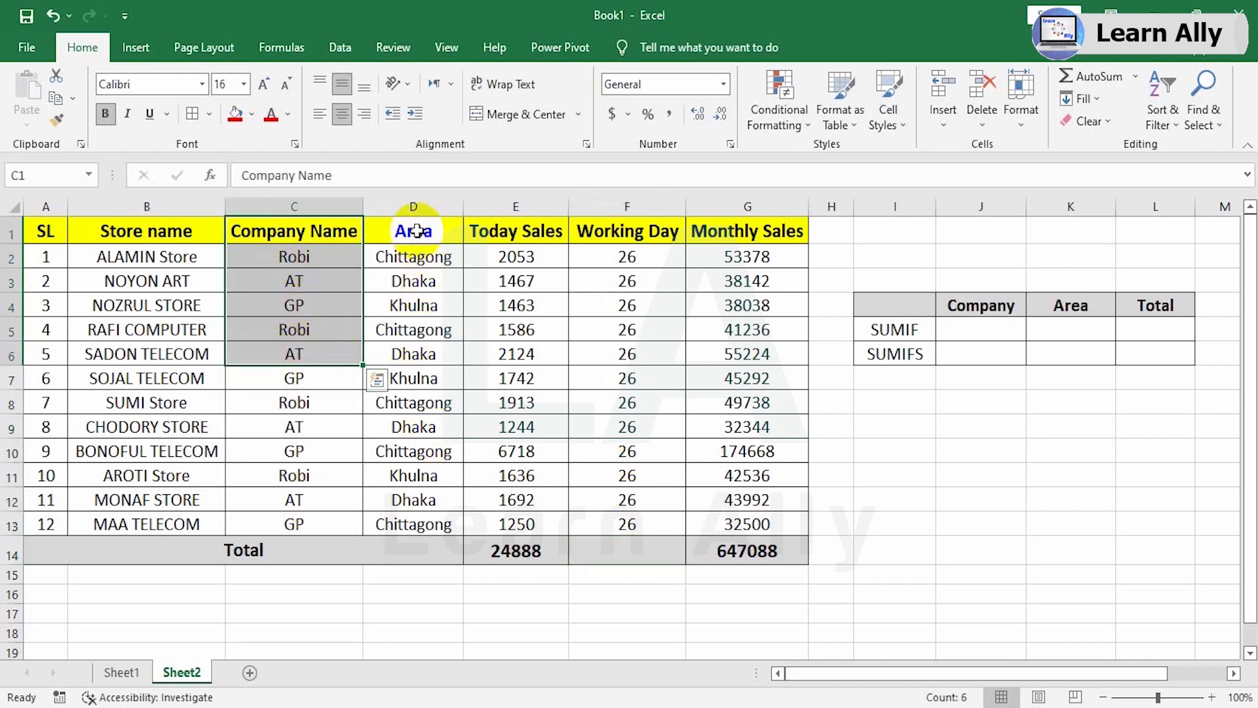
pyautogui.moveTo(412, 231); pyautogui.dragTo(414, 418)
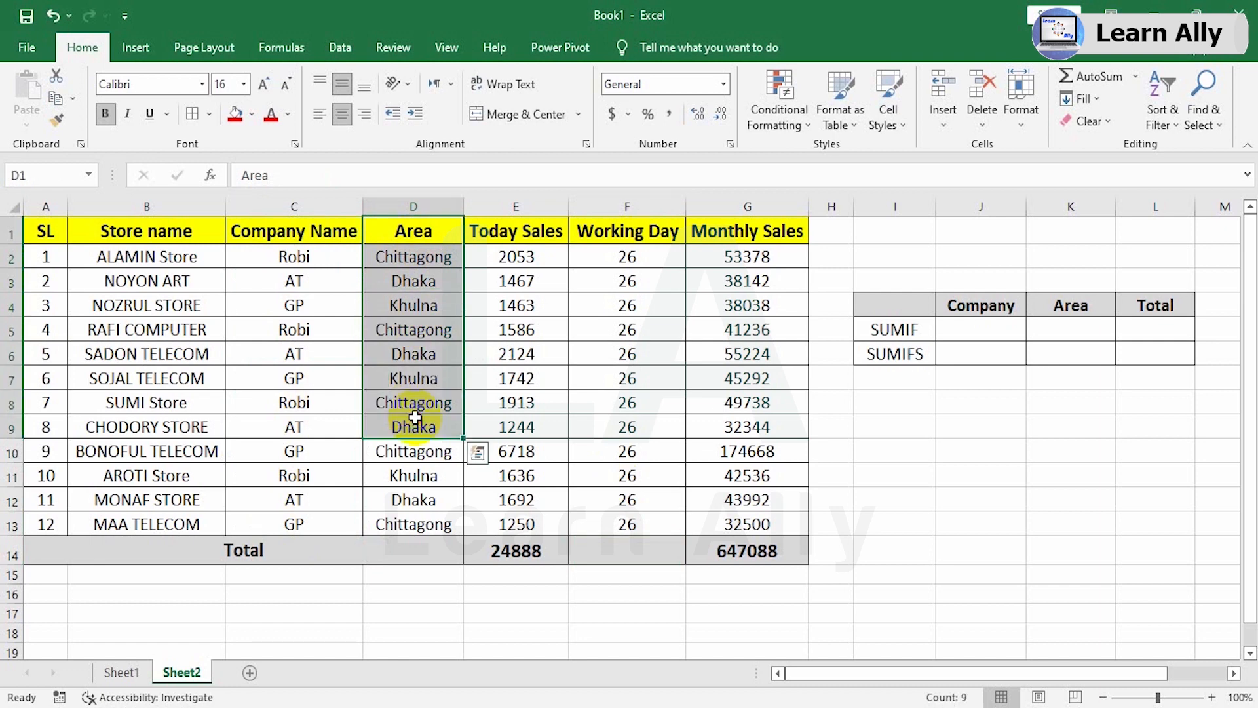
# Enter =SUMIF(C2:C13,J5,G2:G13) in L5 to total Monthly Sales for the company named in J5.
pyautogui.click(1163, 325)
pyautogui.write('=s')
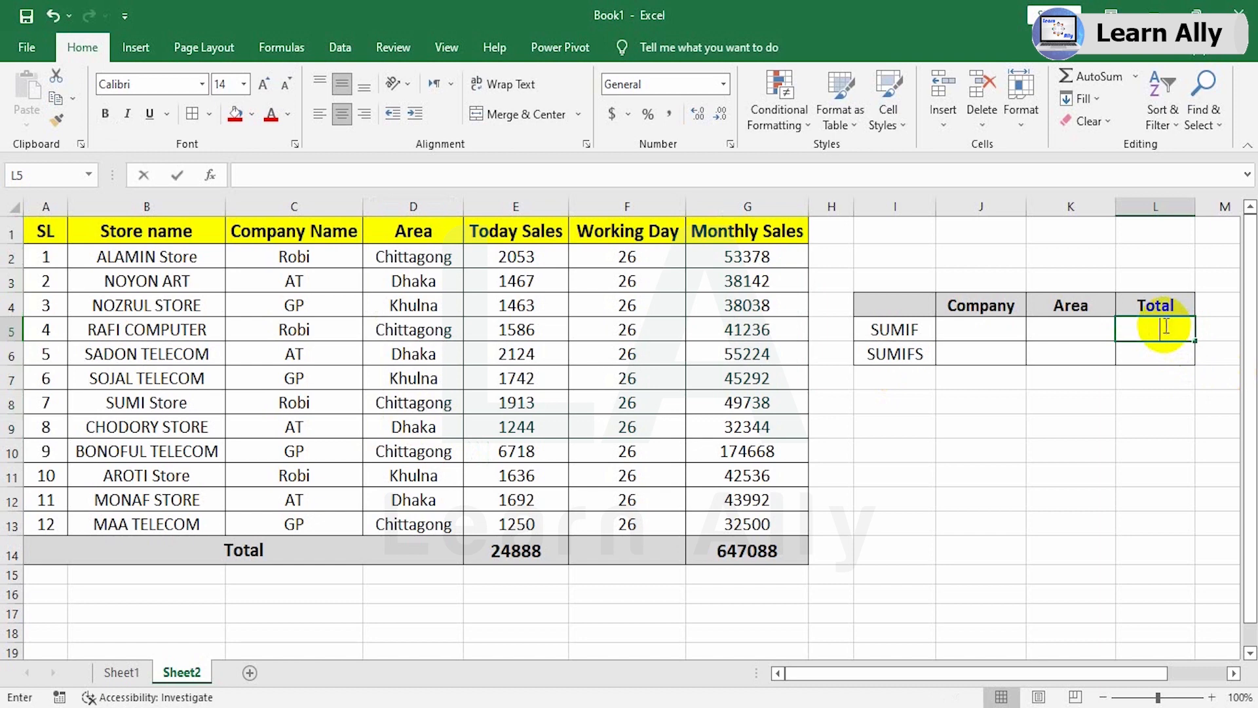
pyautogui.write('um')
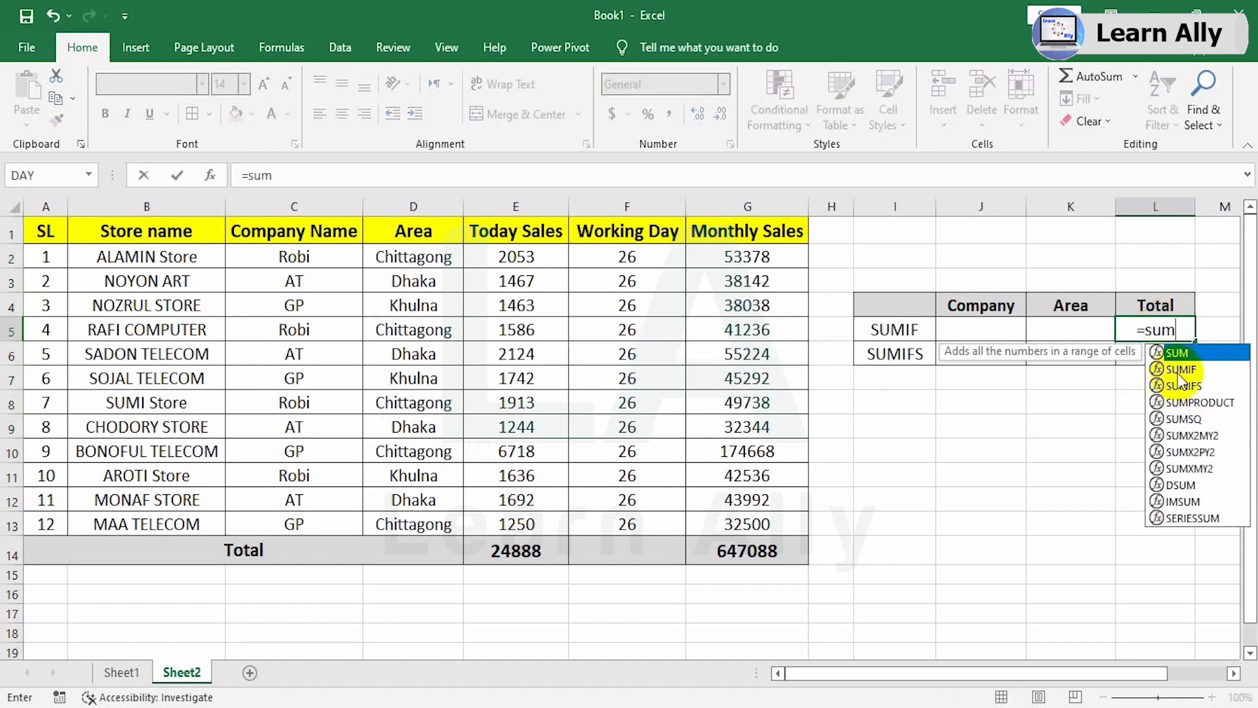
pyautogui.click(1181, 371)
pyautogui.doubleClick(1182, 371)
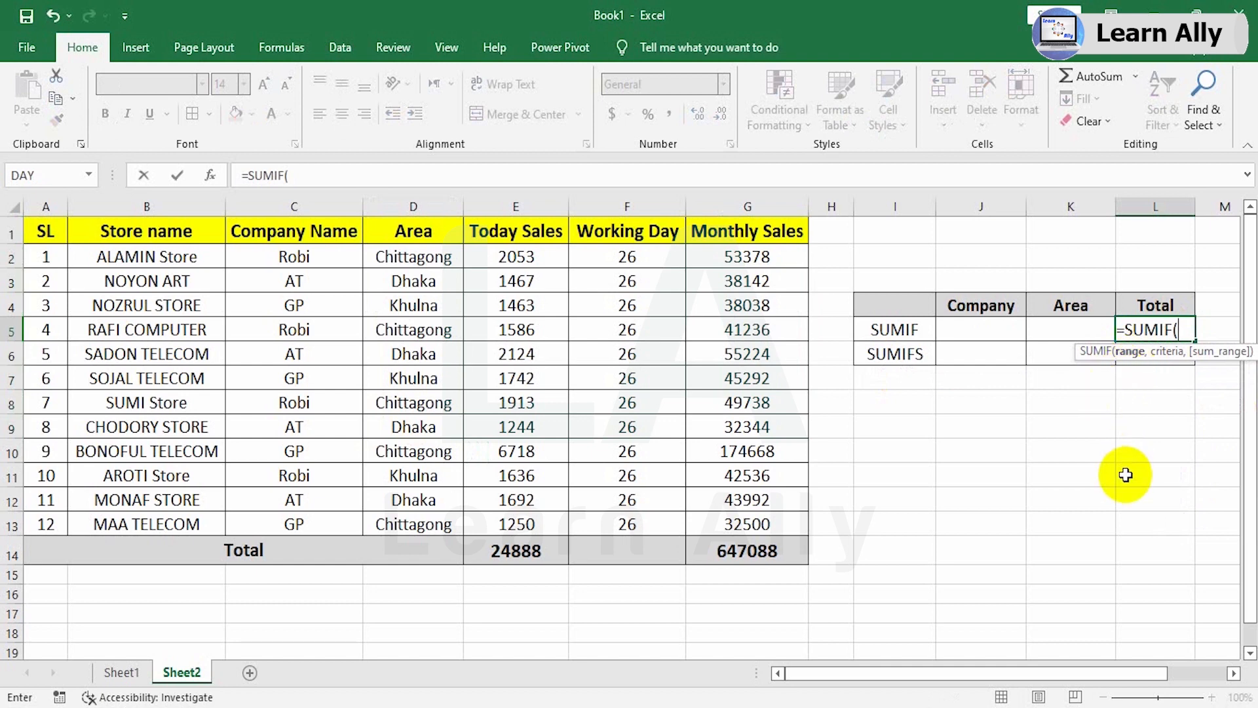
pyautogui.moveTo(314, 257); pyautogui.dragTo(295, 523)
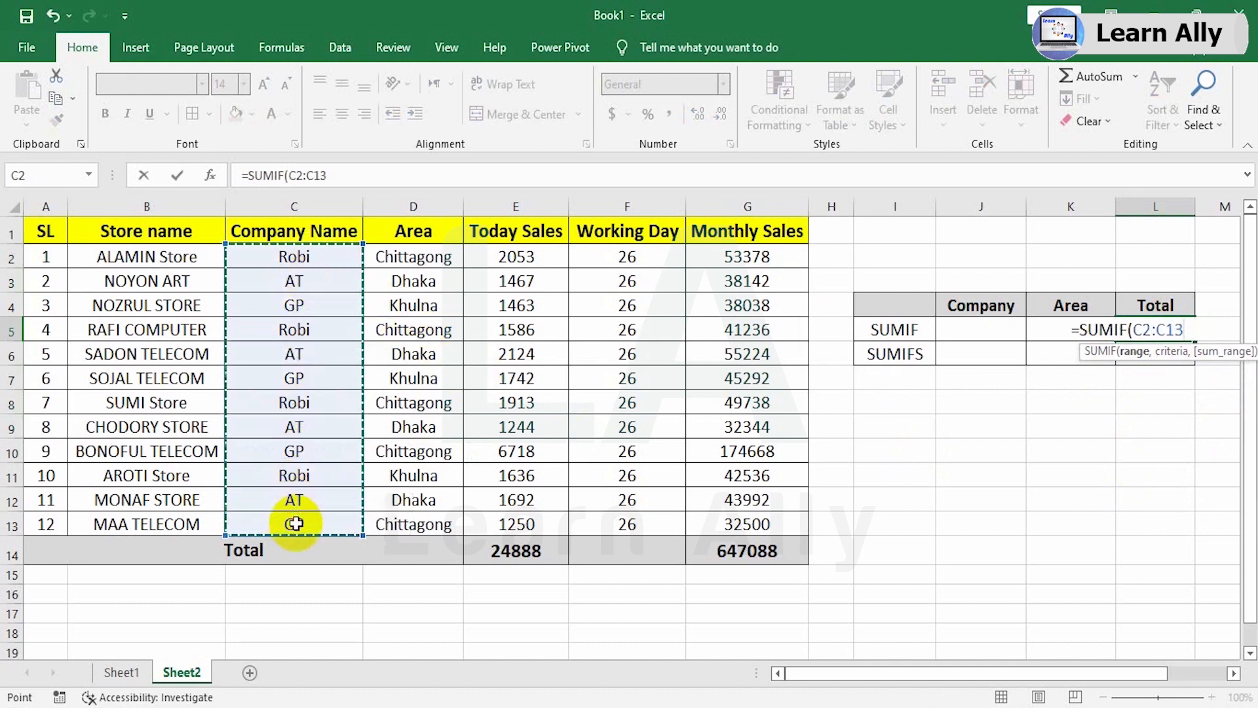
pyautogui.write(',')
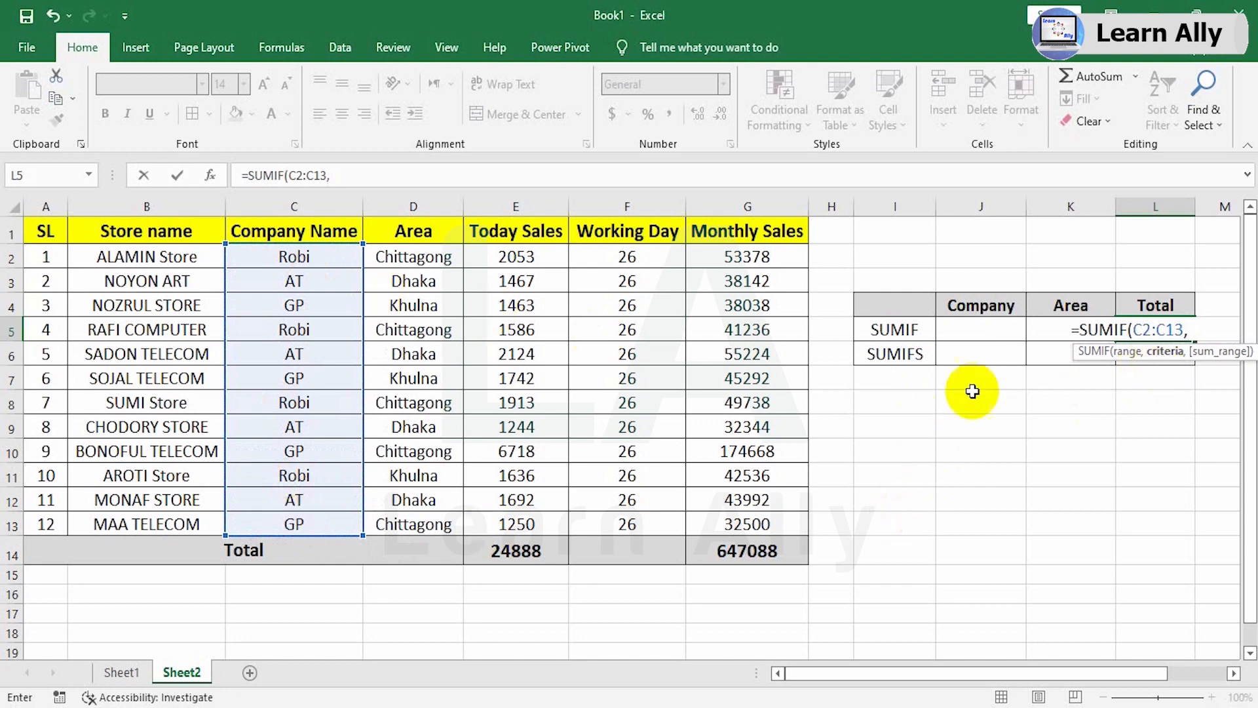
pyautogui.click(985, 325)
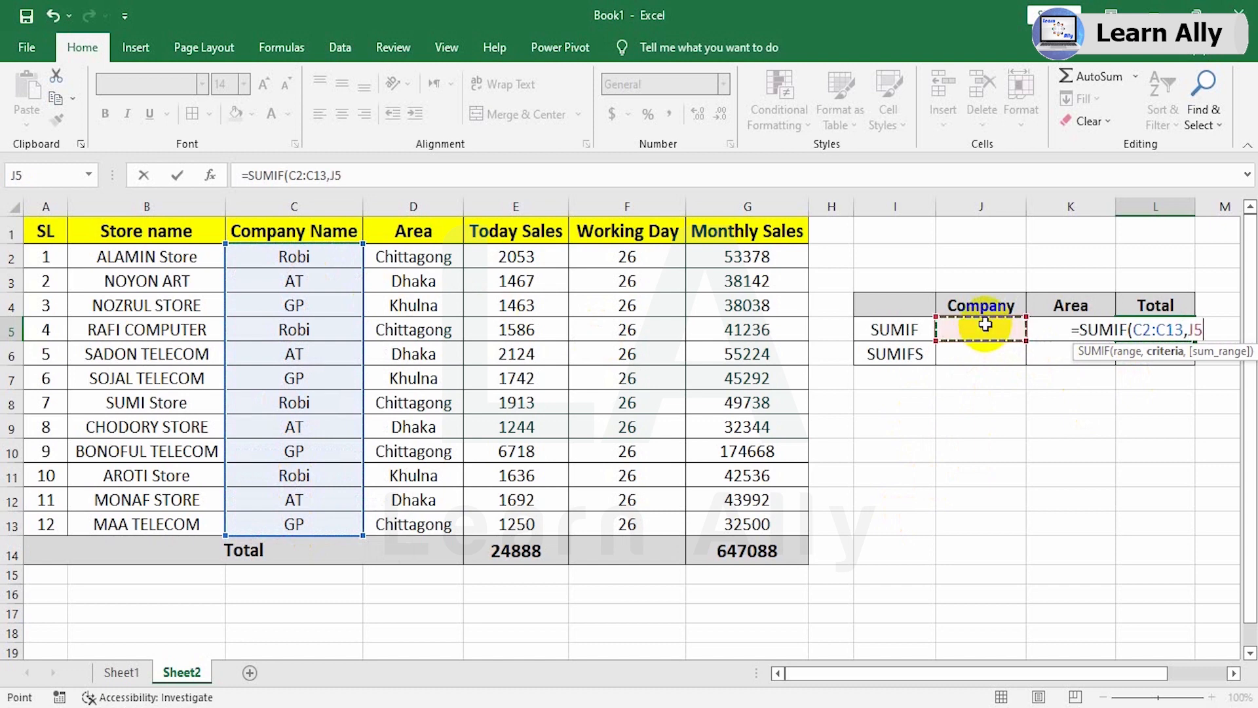
pyautogui.write(',')
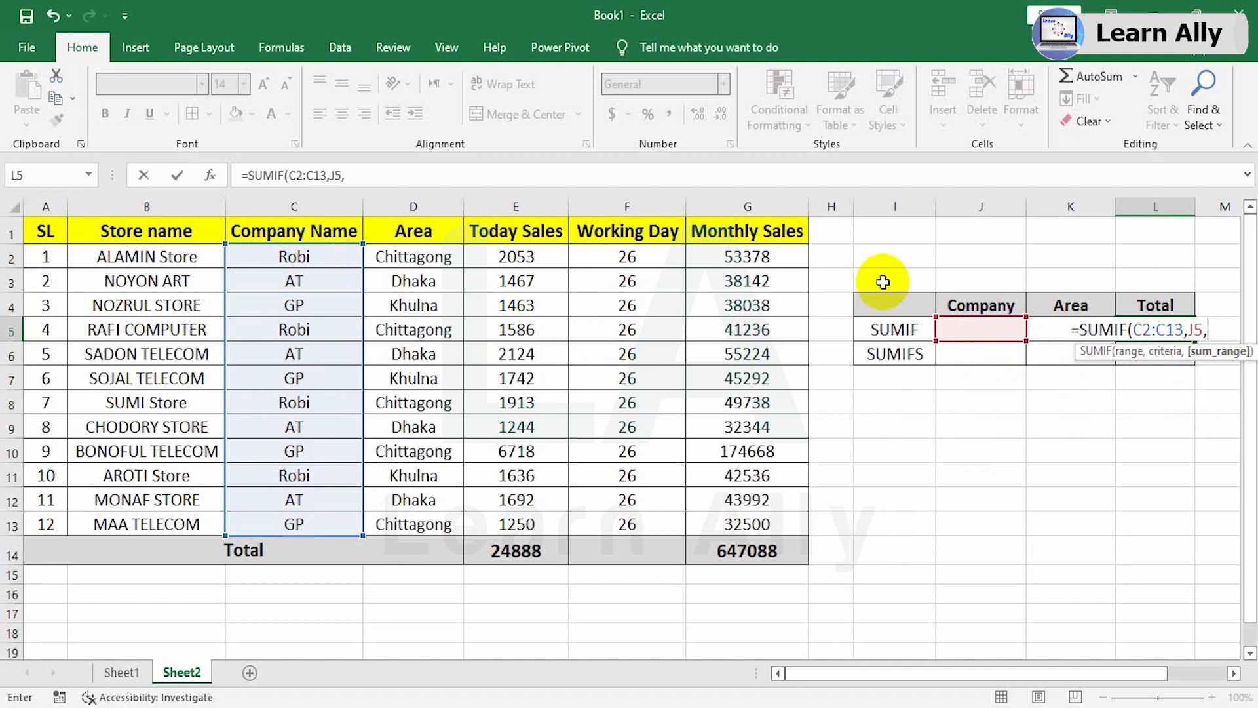
pyautogui.moveTo(786, 254); pyautogui.dragTo(764, 526)
pyautogui.write(')')
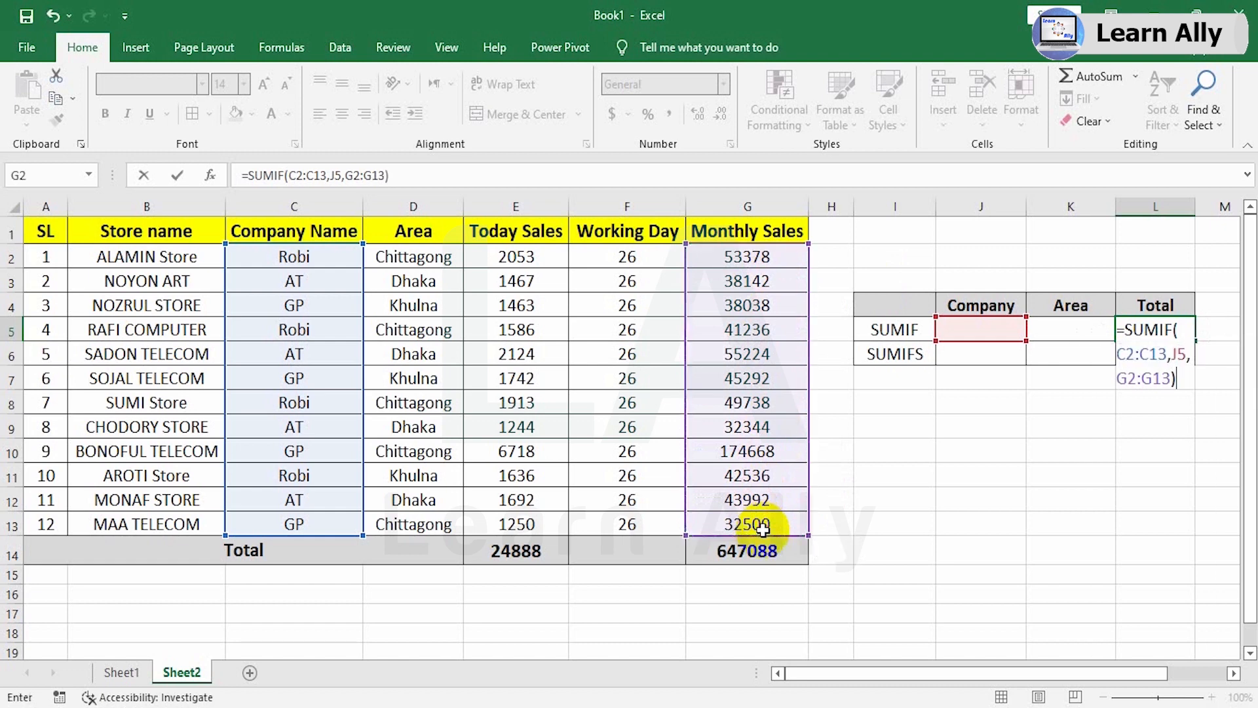
pyautogui.press('Return')
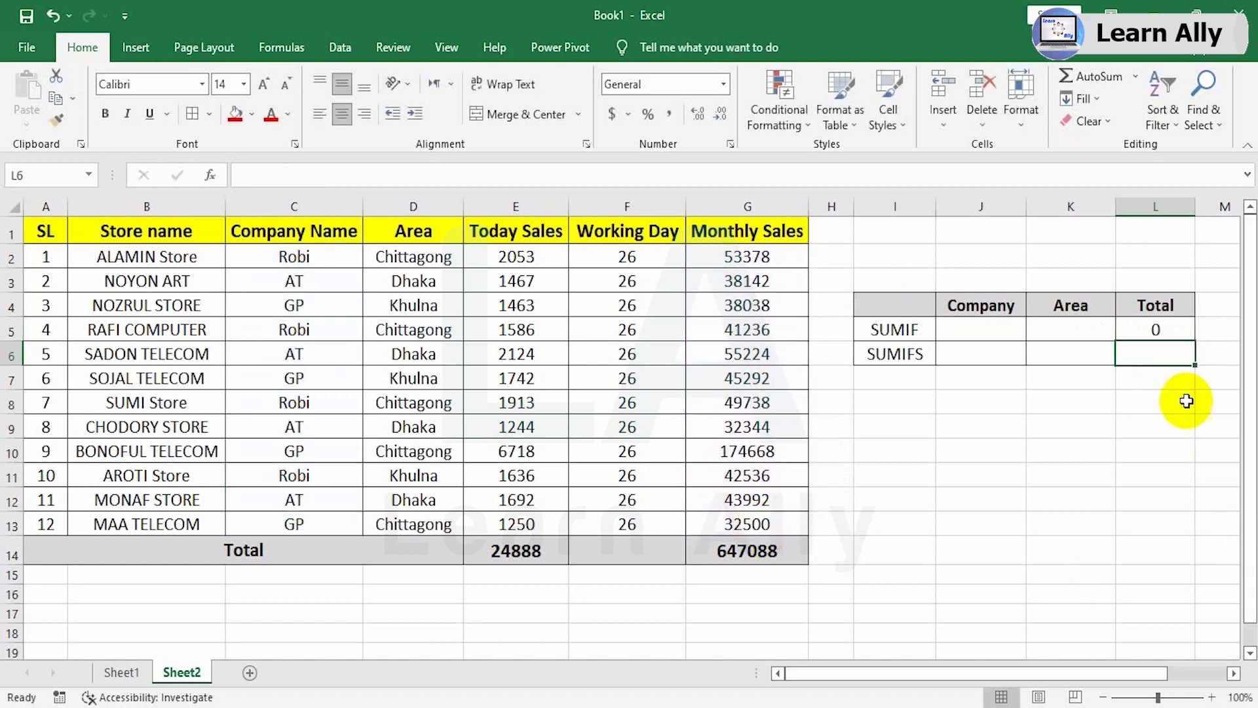
# Enter robi as the SUMIF row's company criterion in J5.
pyautogui.click(1152, 333)
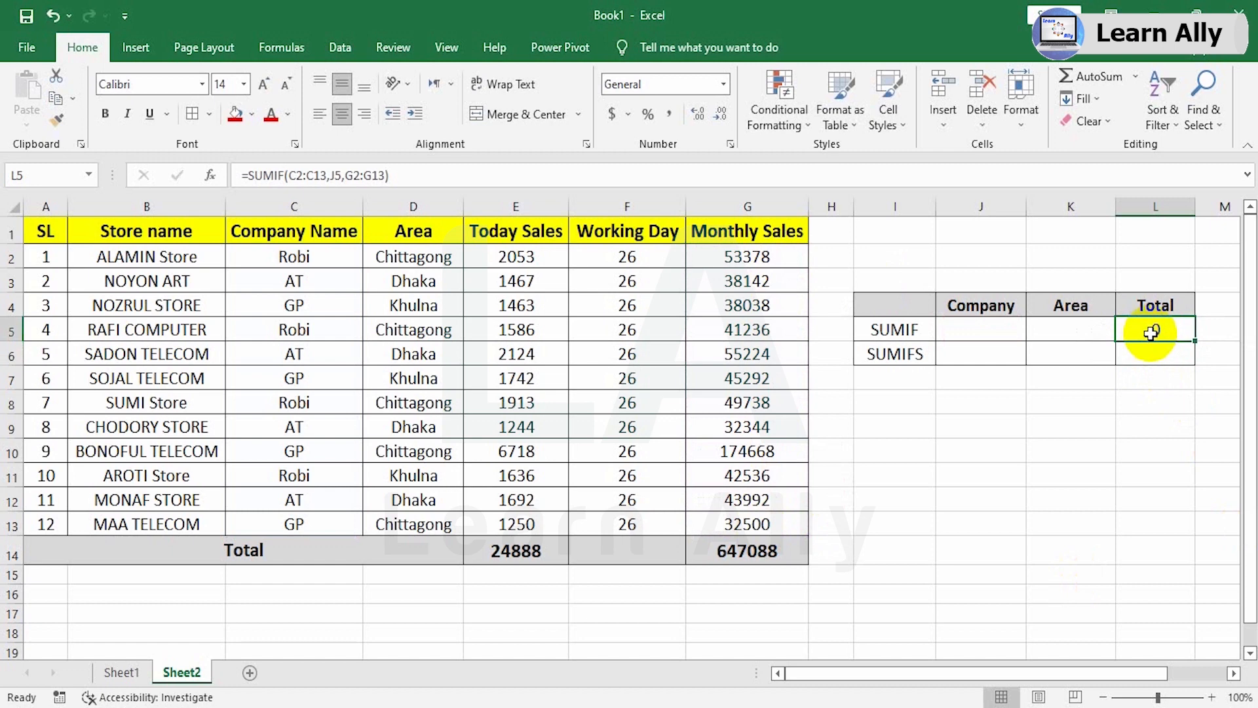
pyautogui.click(994, 333)
pyautogui.write('robi')
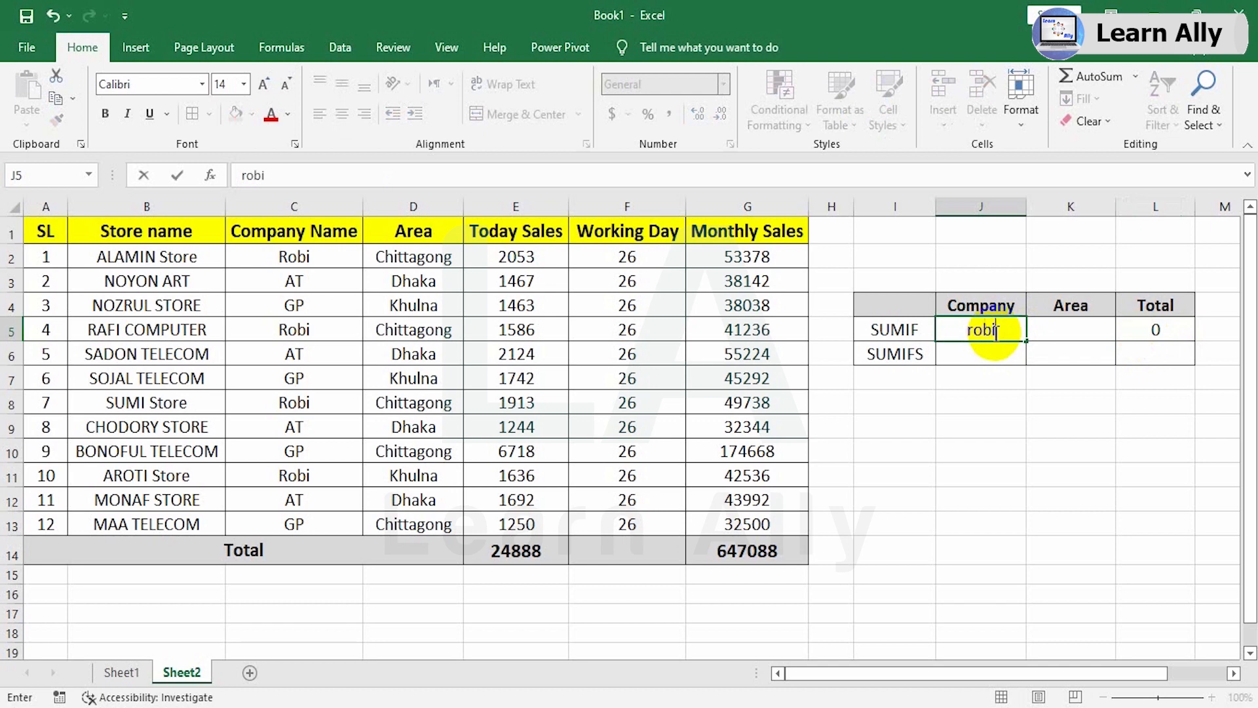
pyautogui.press('Return')
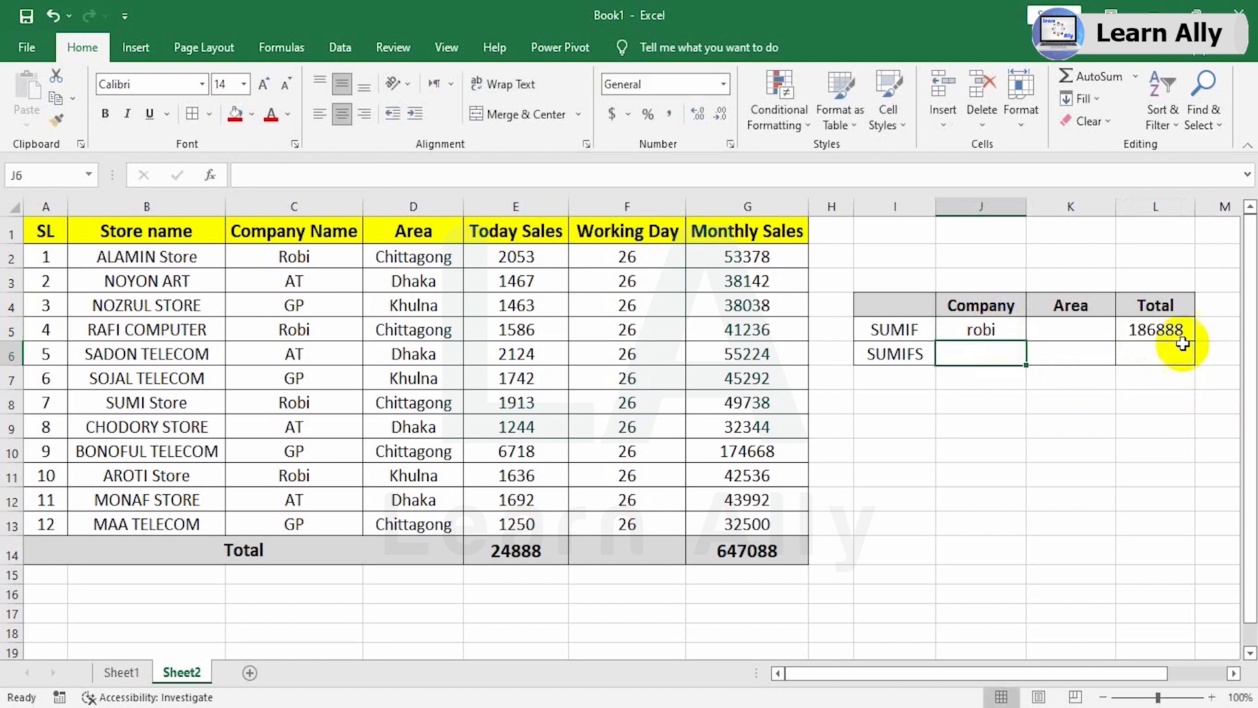
# Check the SUMIF total against the sum of the four Robi rows' Monthly Sales: G2, G5, G8 and G11.
pyautogui.click(1161, 330)
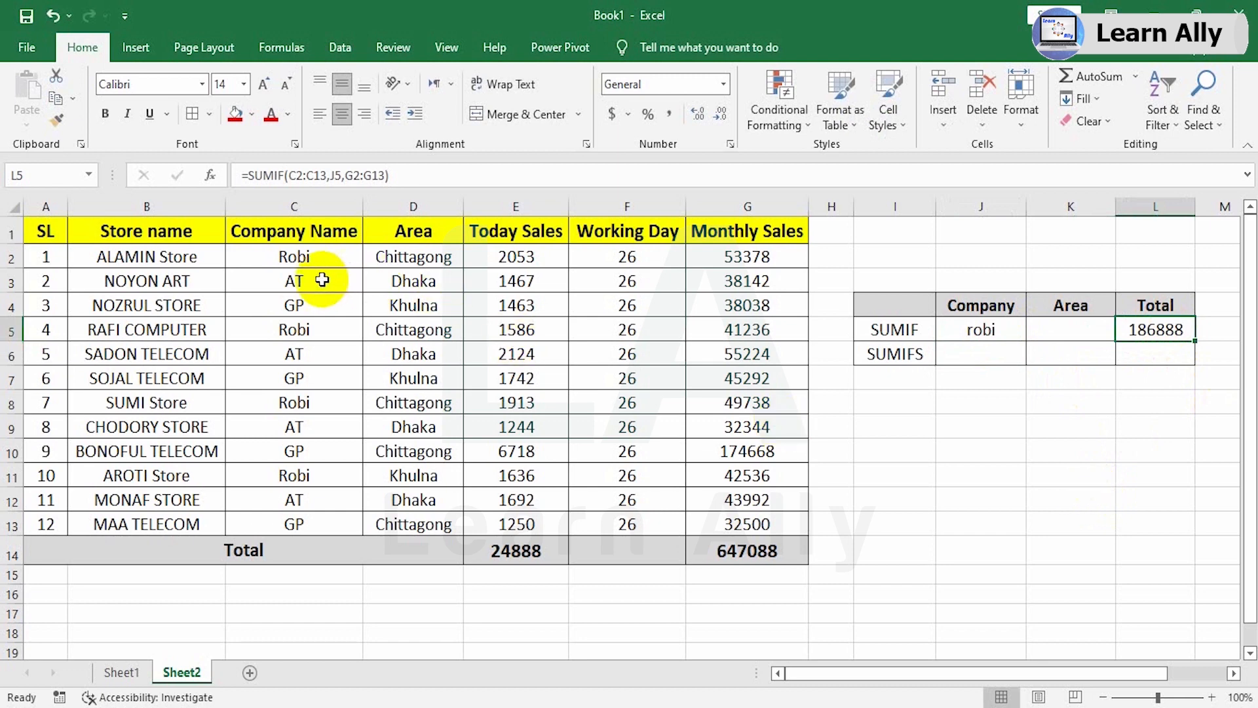
pyautogui.click(738, 259)
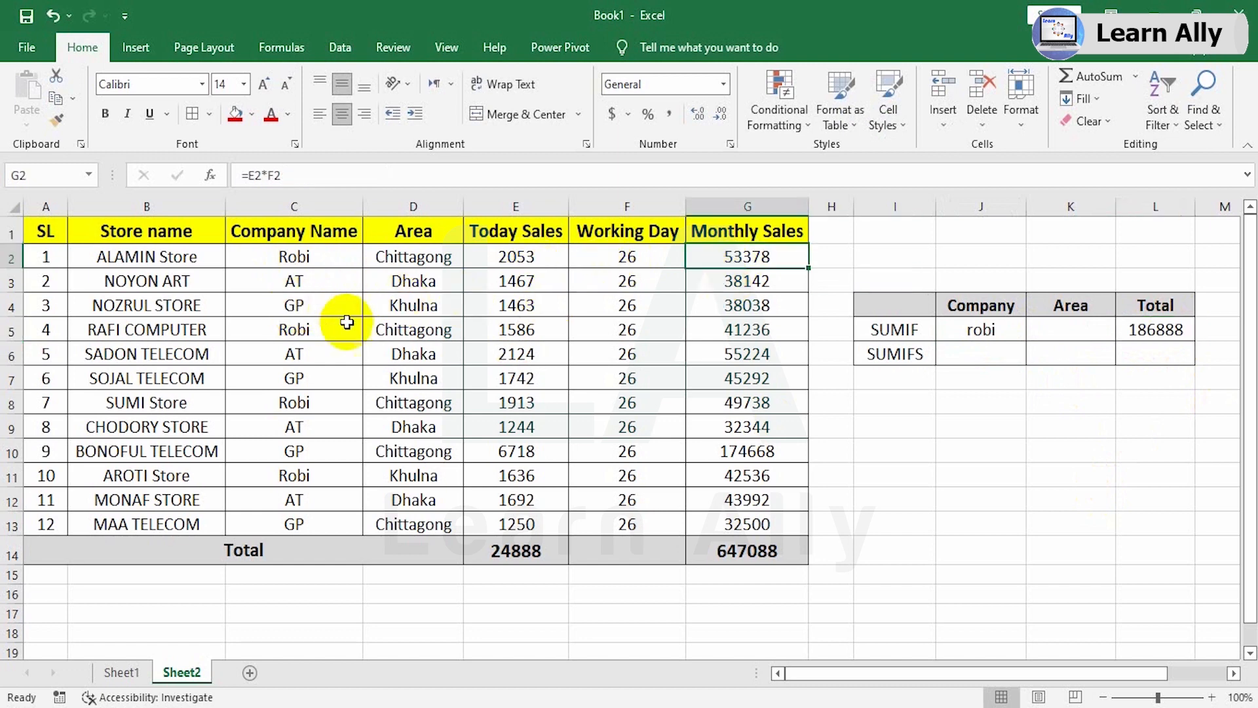
pyautogui.keyDown('ctrl'); pyautogui.click(747, 331); pyautogui.keyUp('ctrl')
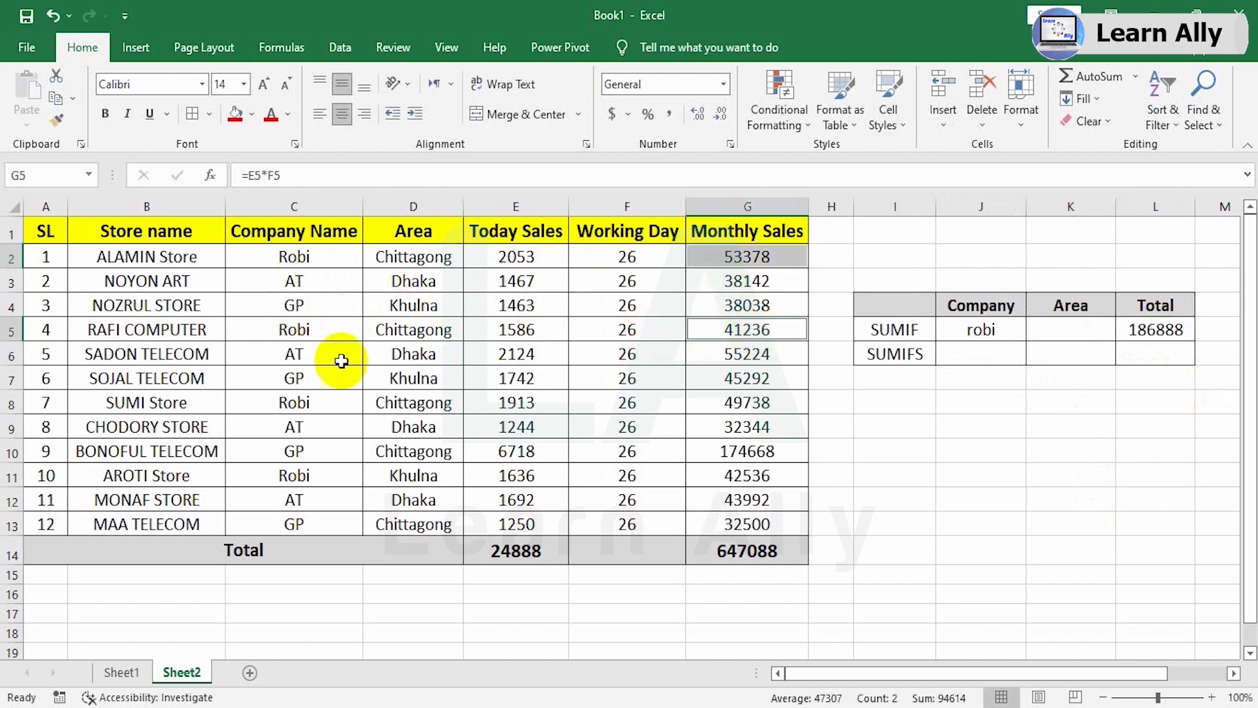
pyautogui.keyDown('ctrl'); pyautogui.click(748, 407); pyautogui.keyUp('ctrl')
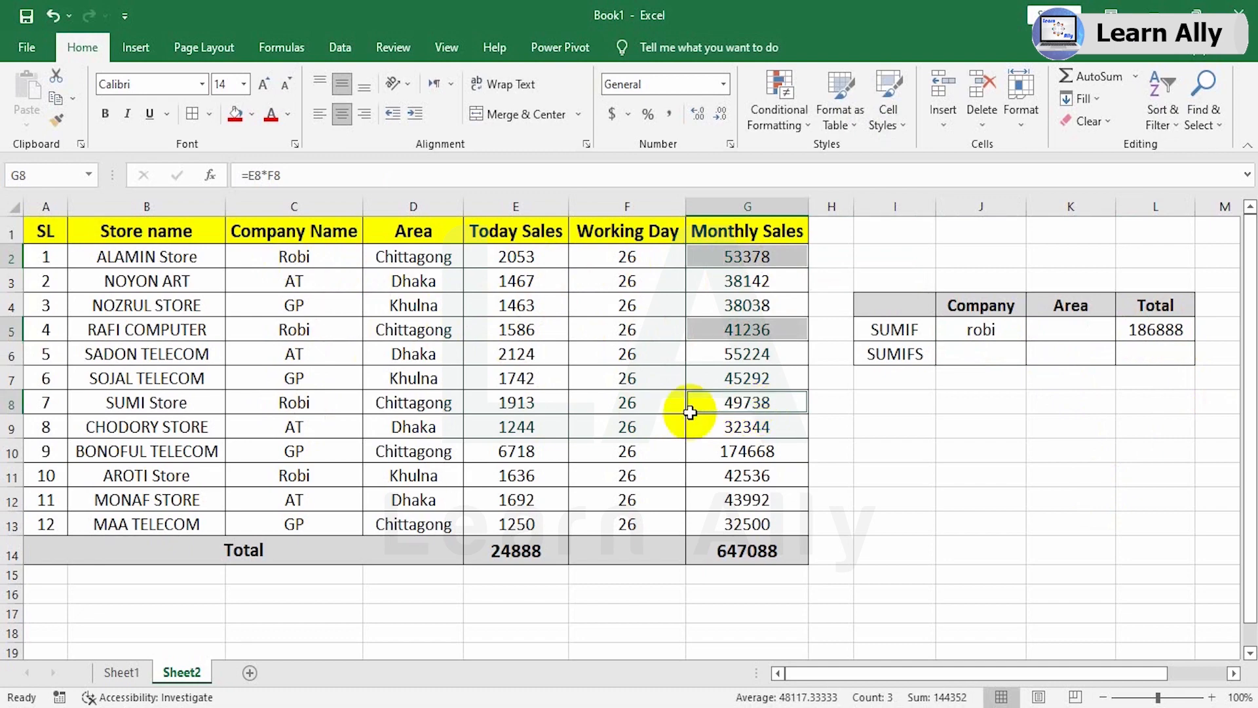
pyautogui.keyDown('ctrl'); pyautogui.click(750, 476); pyautogui.keyUp('ctrl')
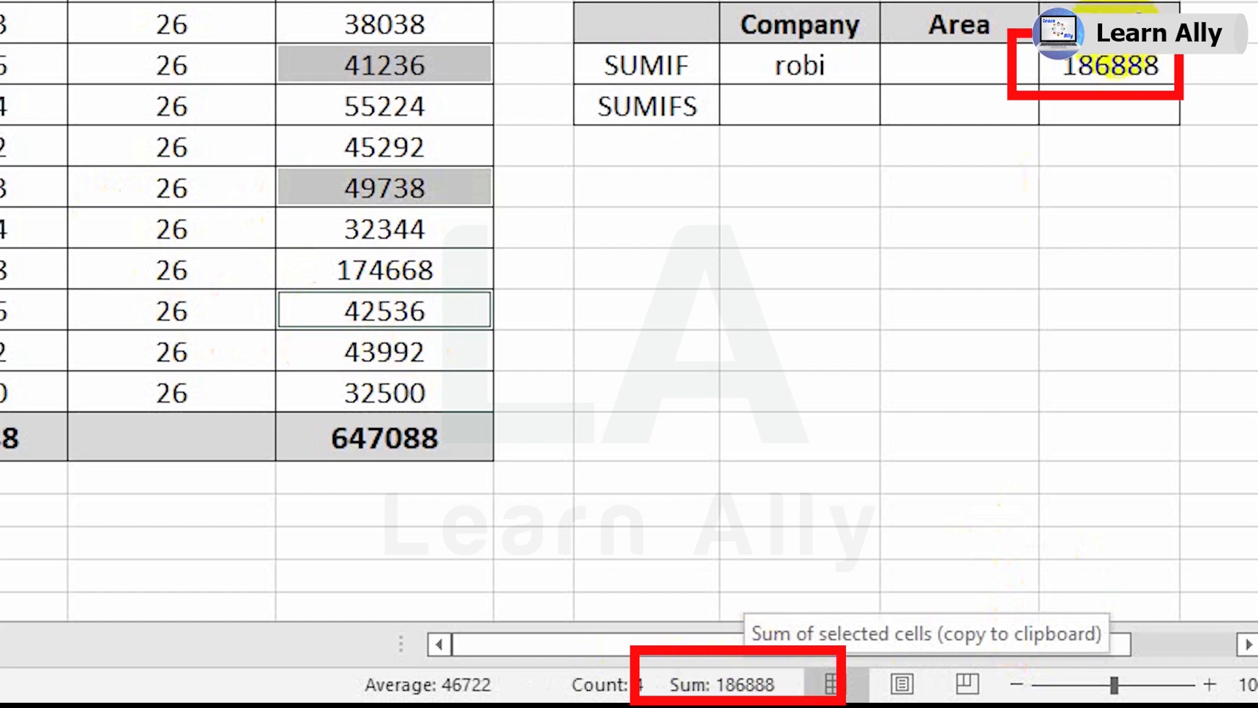
# Set the SUMIF row's company criterion in J5 to at.
pyautogui.click(799, 67)
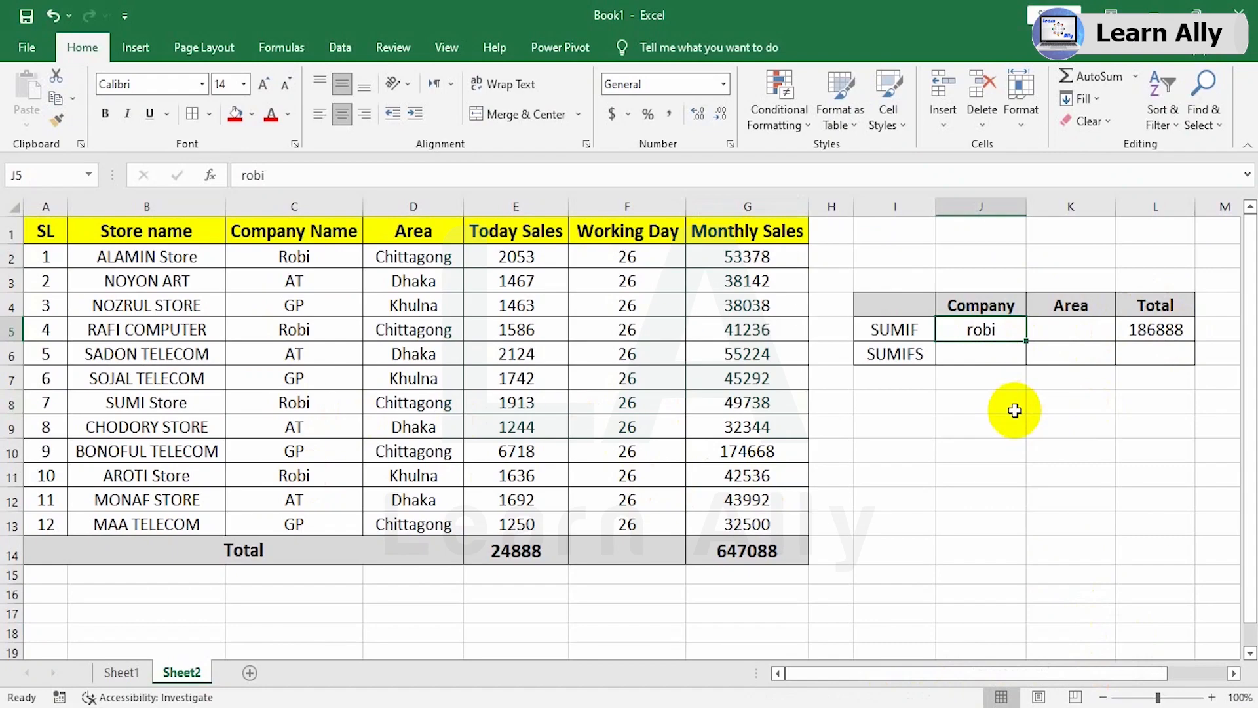
pyautogui.press('BackSpace')
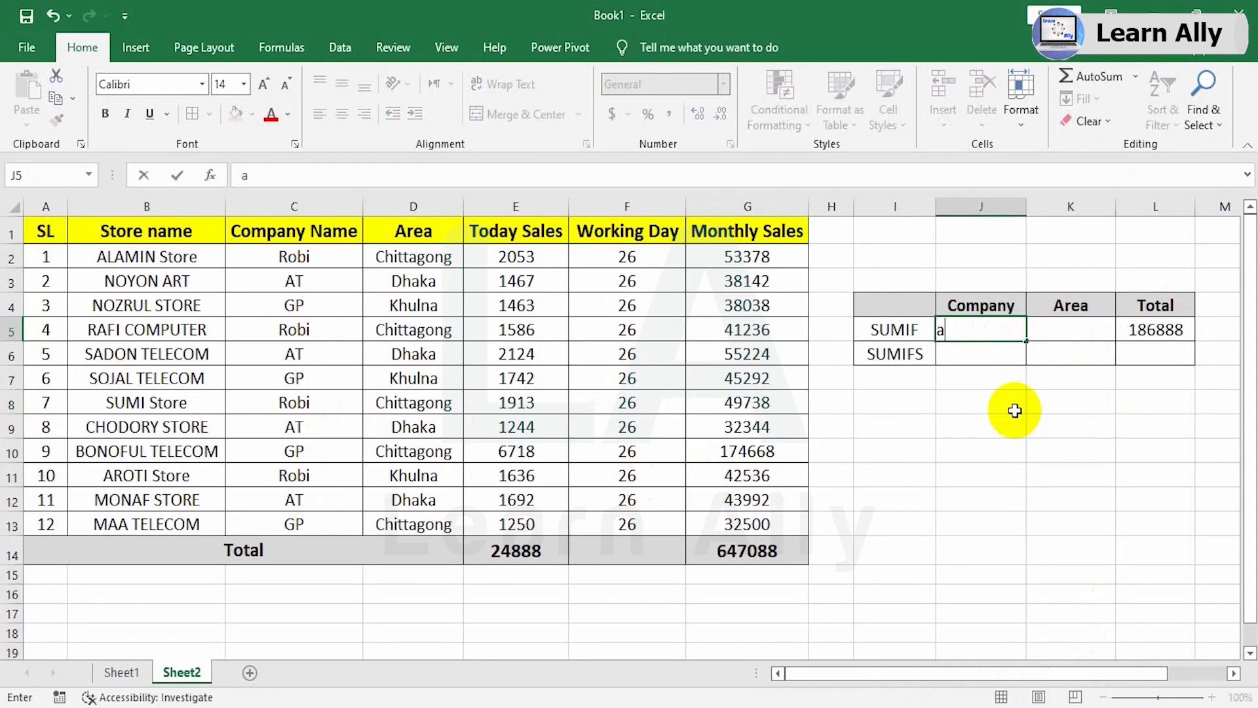
pyautogui.press('Return')
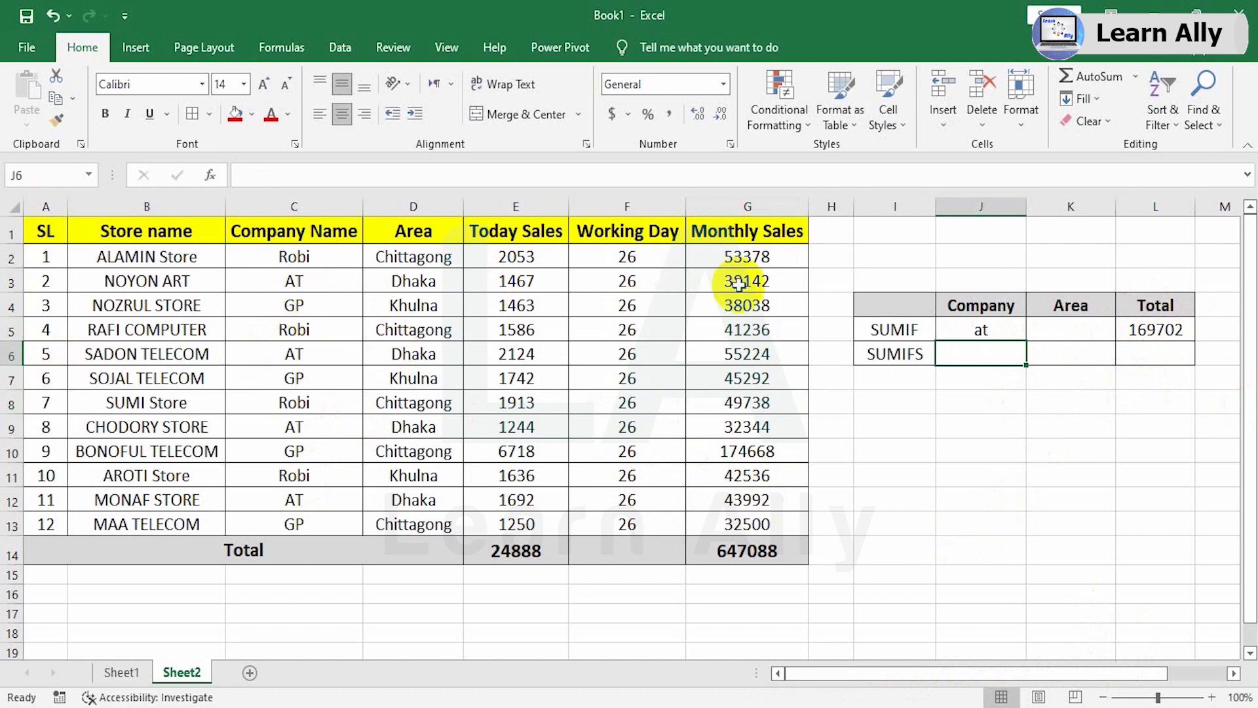
# Check the SUMIF total against the sum of the four AT rows' Monthly Sales: G3, G6, G9 and G12.
pyautogui.click(757, 283)
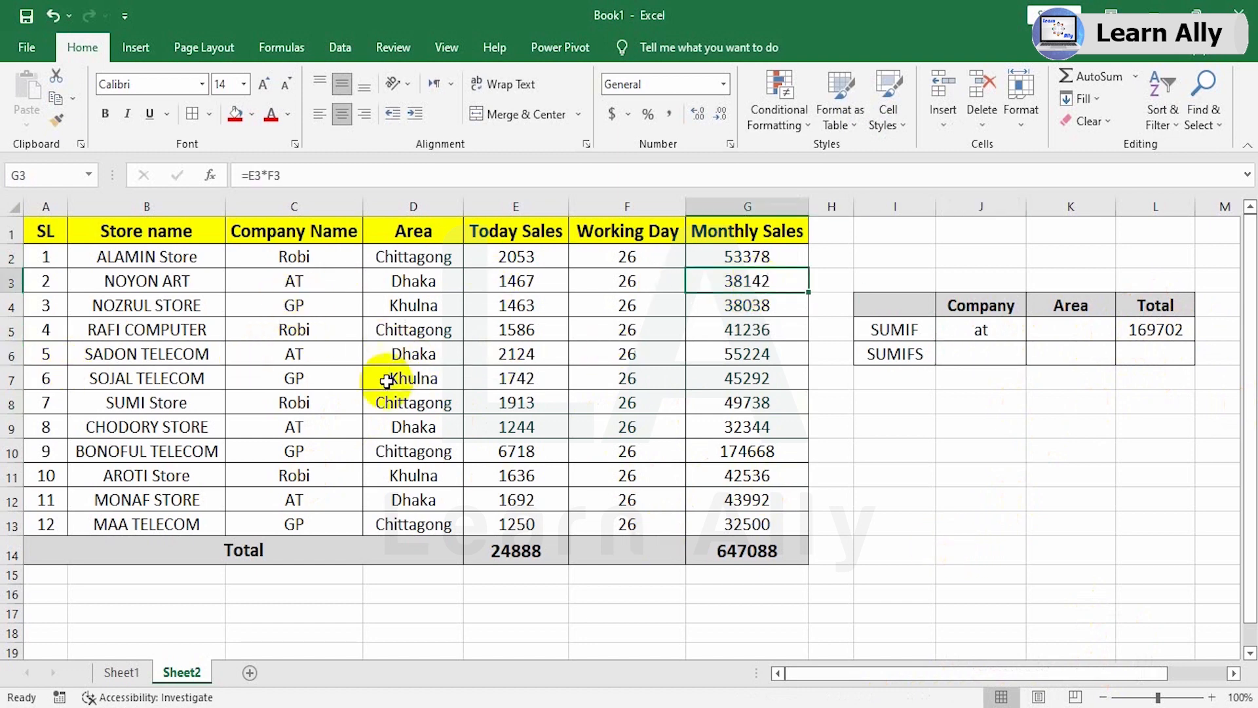
pyautogui.keyDown('ctrl'); pyautogui.click(760, 351); pyautogui.keyUp('ctrl')
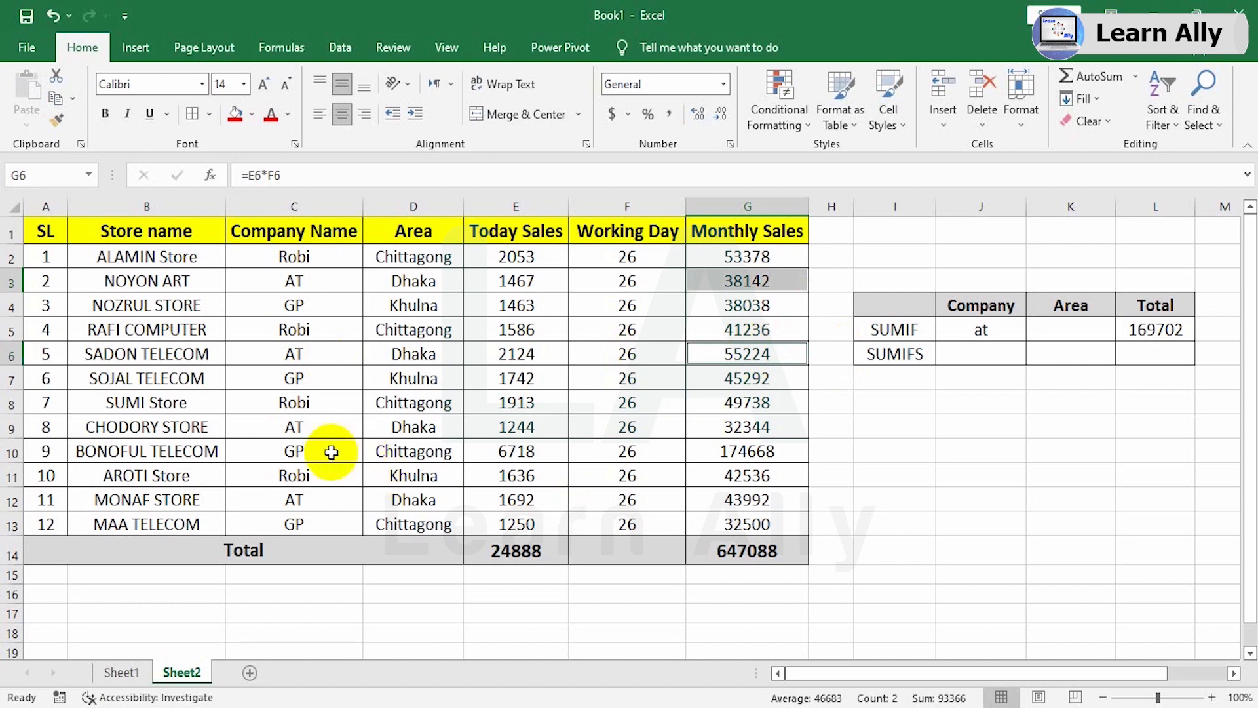
pyautogui.keyDown('ctrl'); pyautogui.click(763, 426); pyautogui.keyUp('ctrl')
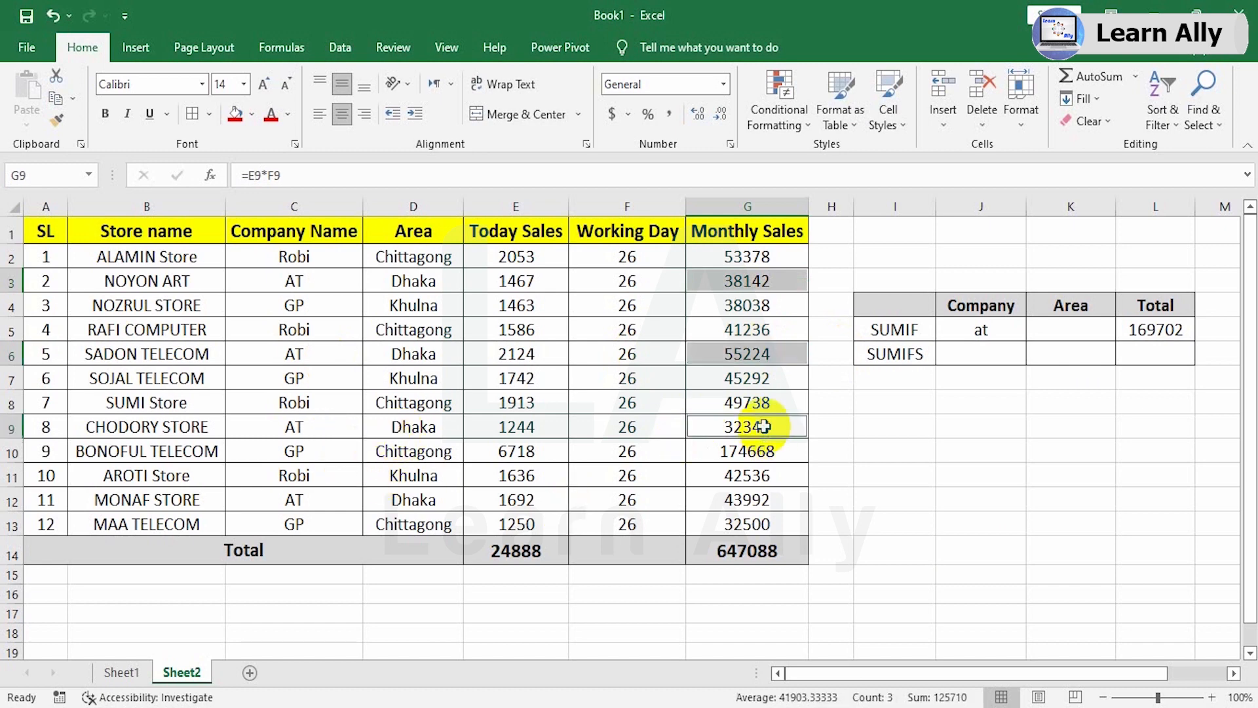
pyautogui.keyDown('ctrl'); pyautogui.click(770, 503); pyautogui.keyUp('ctrl')
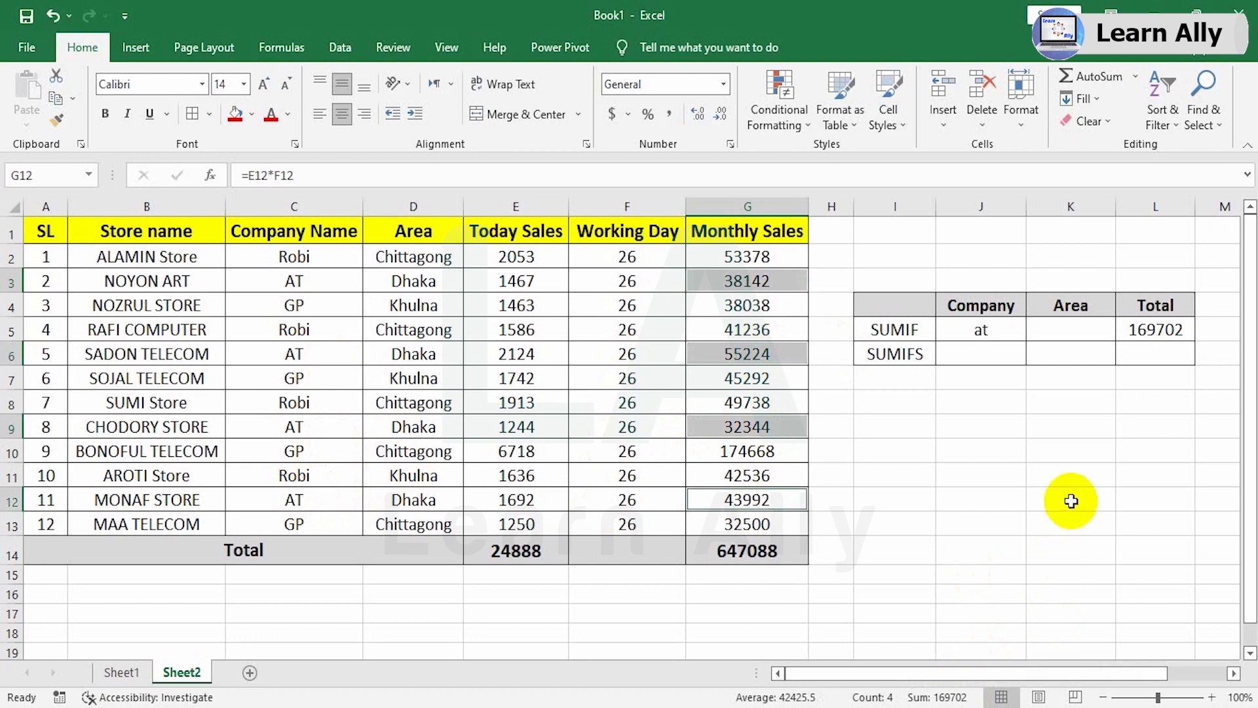
pyautogui.click(972, 331)
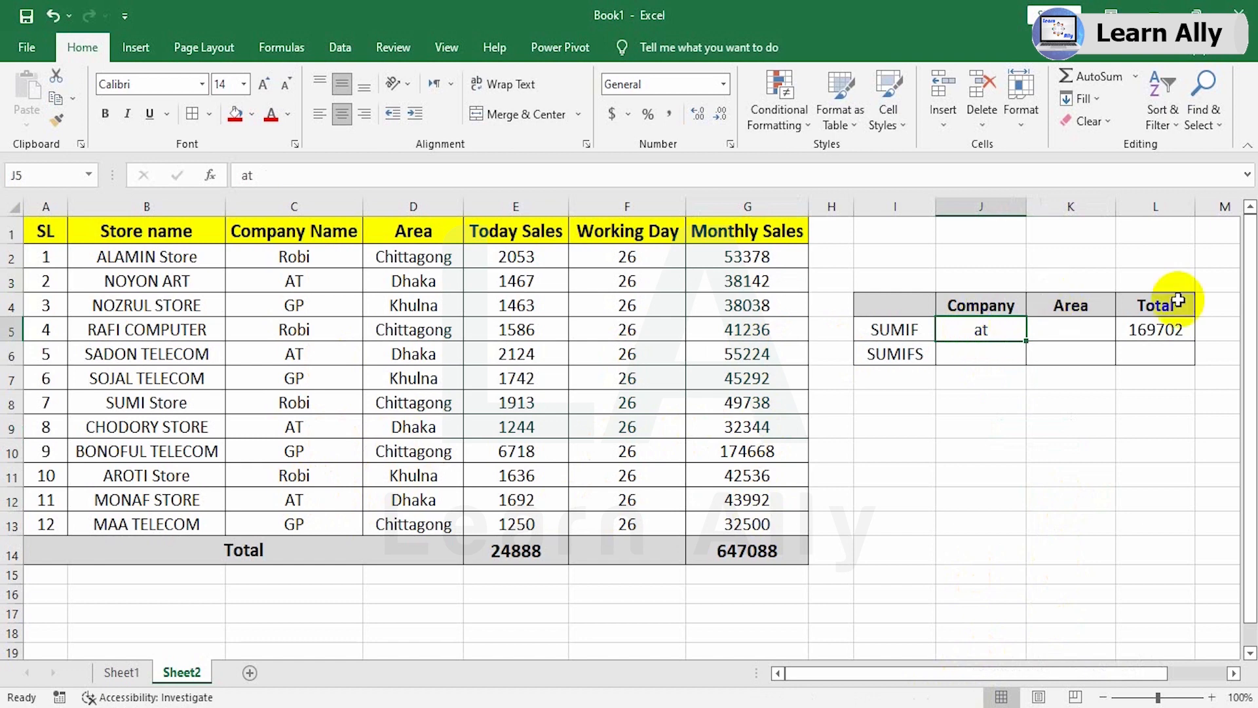
# Enter =SUMIF(D2:D13,K5,G2:G13) in L7 to total Monthly Sales for the area named in K5.
pyautogui.click(1135, 386)
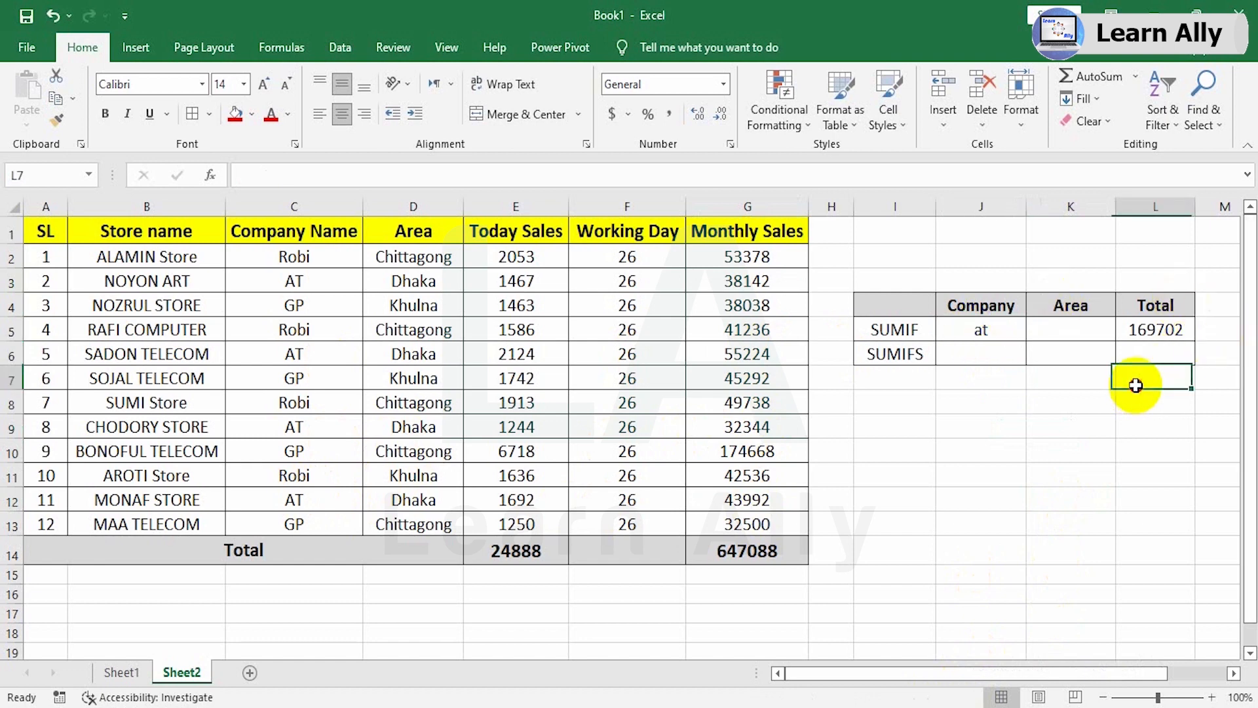
pyautogui.write('=sum')
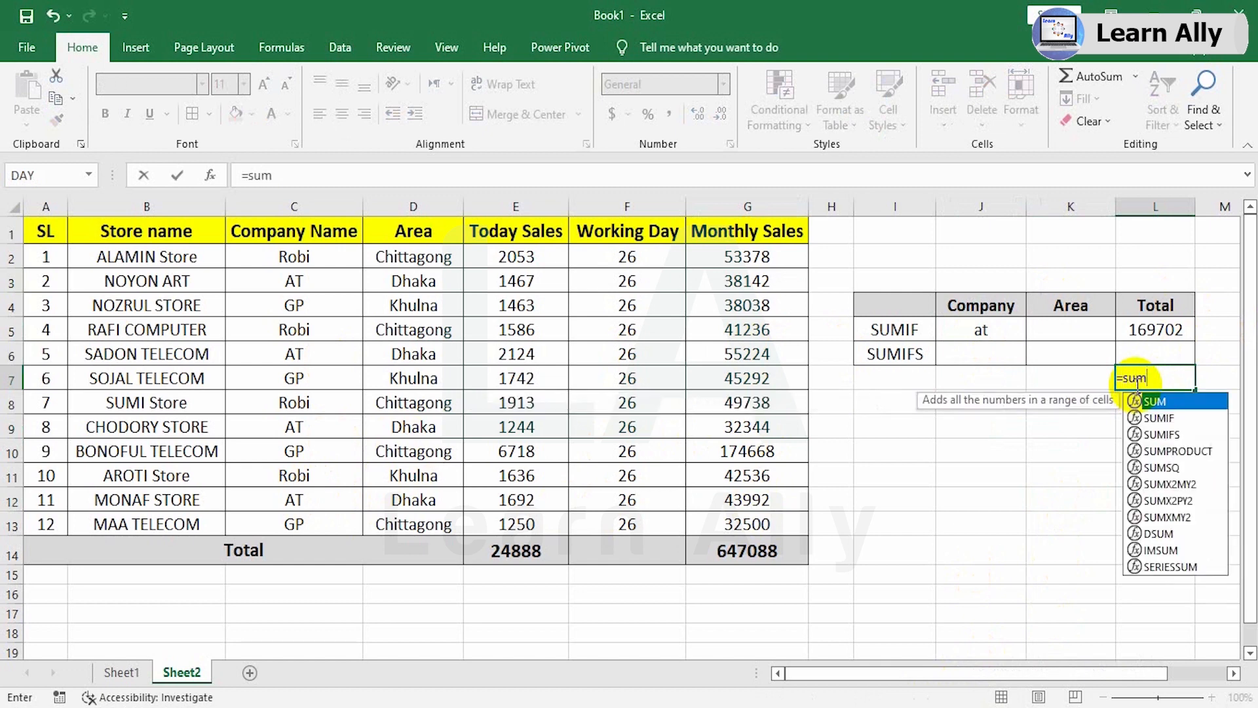
pyautogui.doubleClick(1160, 418)
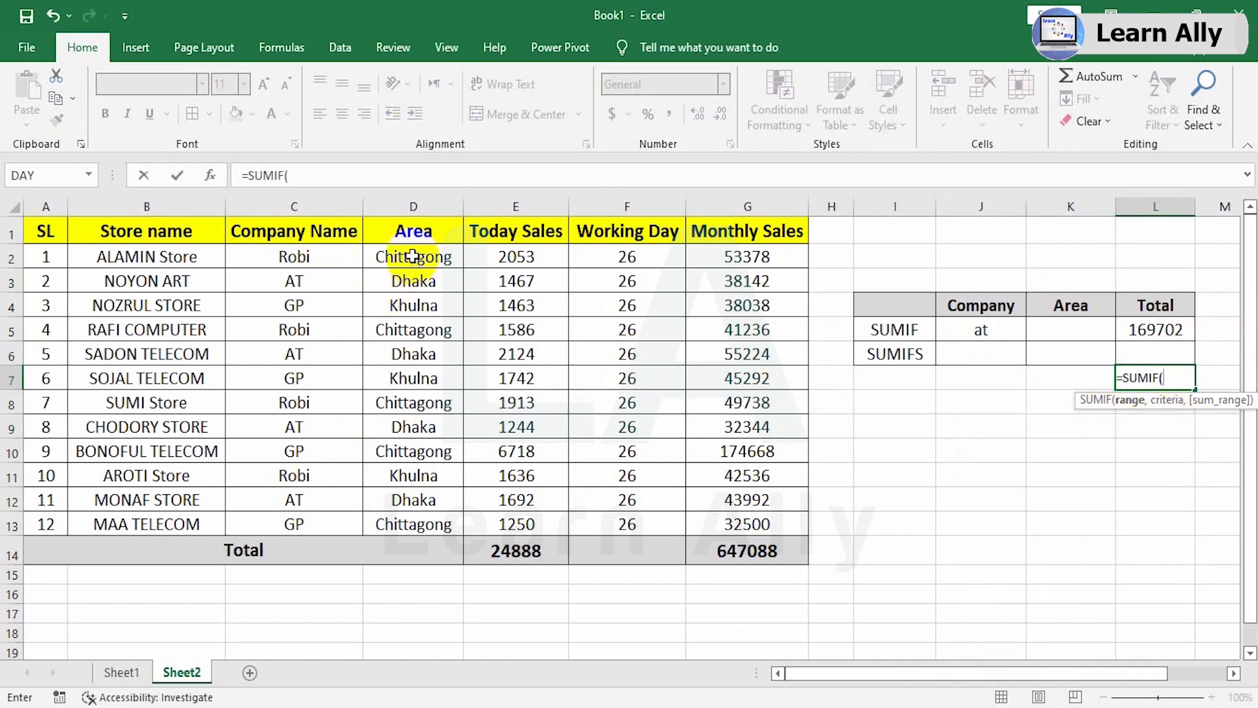
pyautogui.moveTo(412, 257); pyautogui.dragTo(392, 516)
pyautogui.write(',')
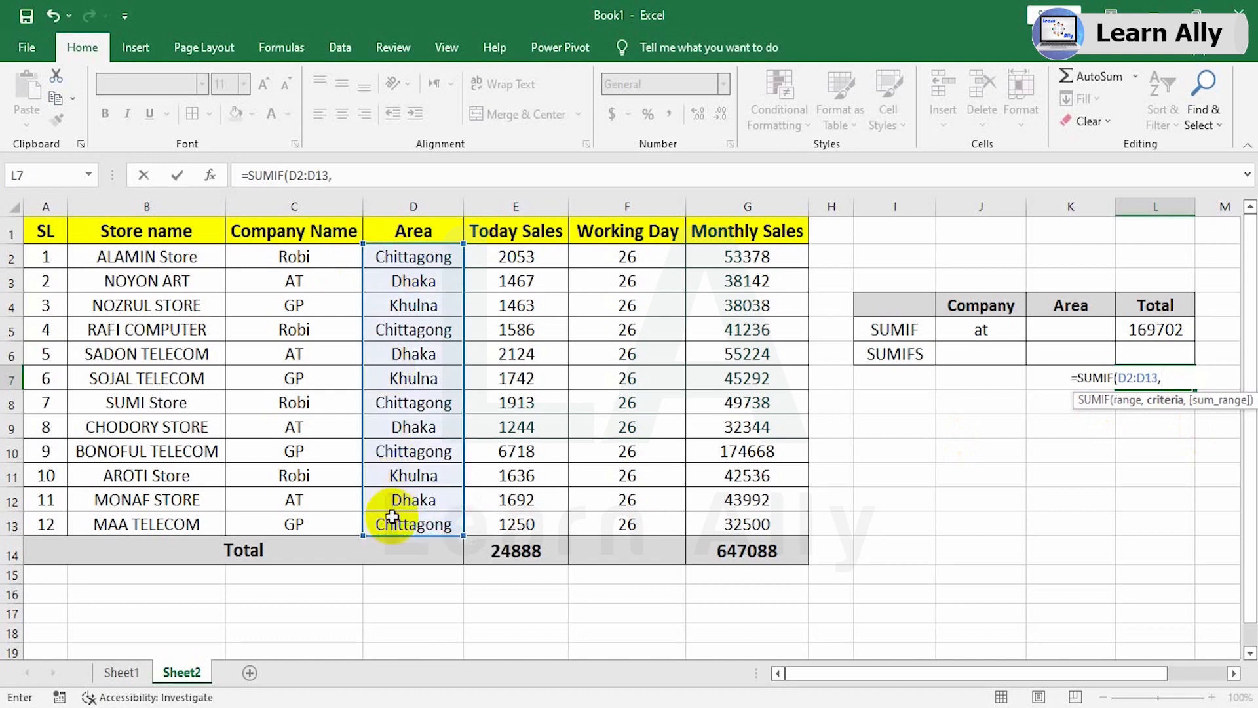
pyautogui.click(1069, 330)
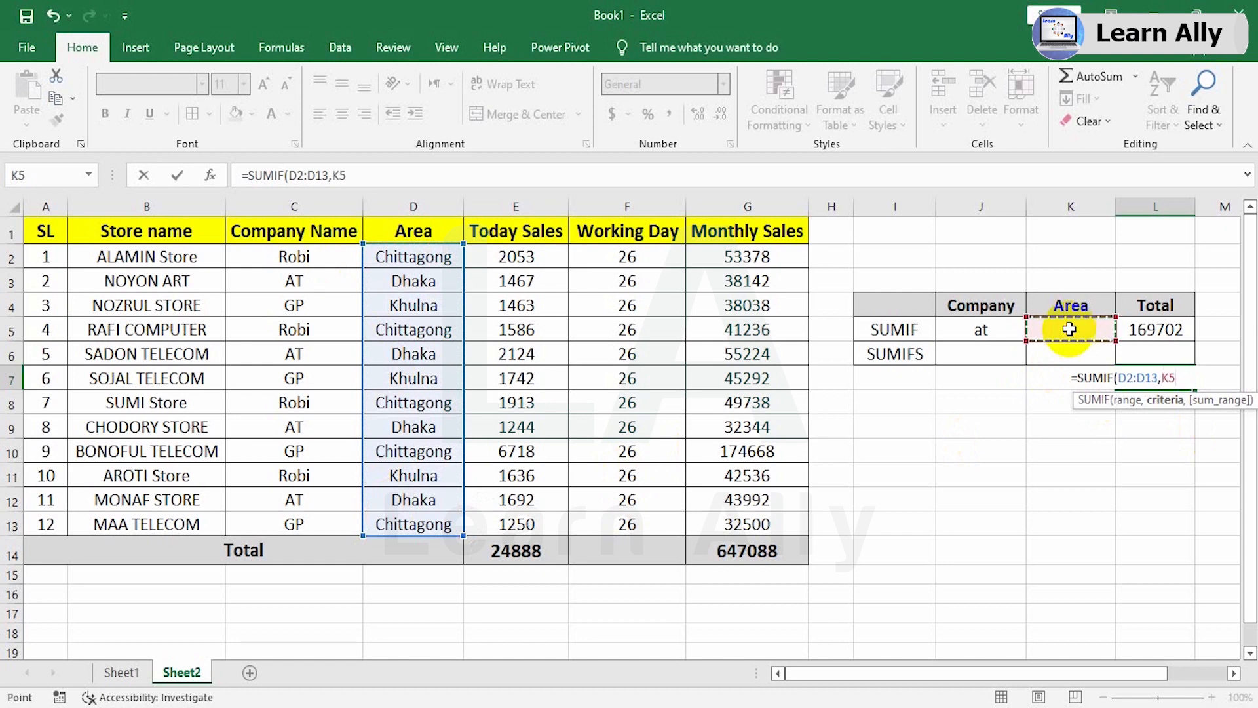
pyautogui.write(',')
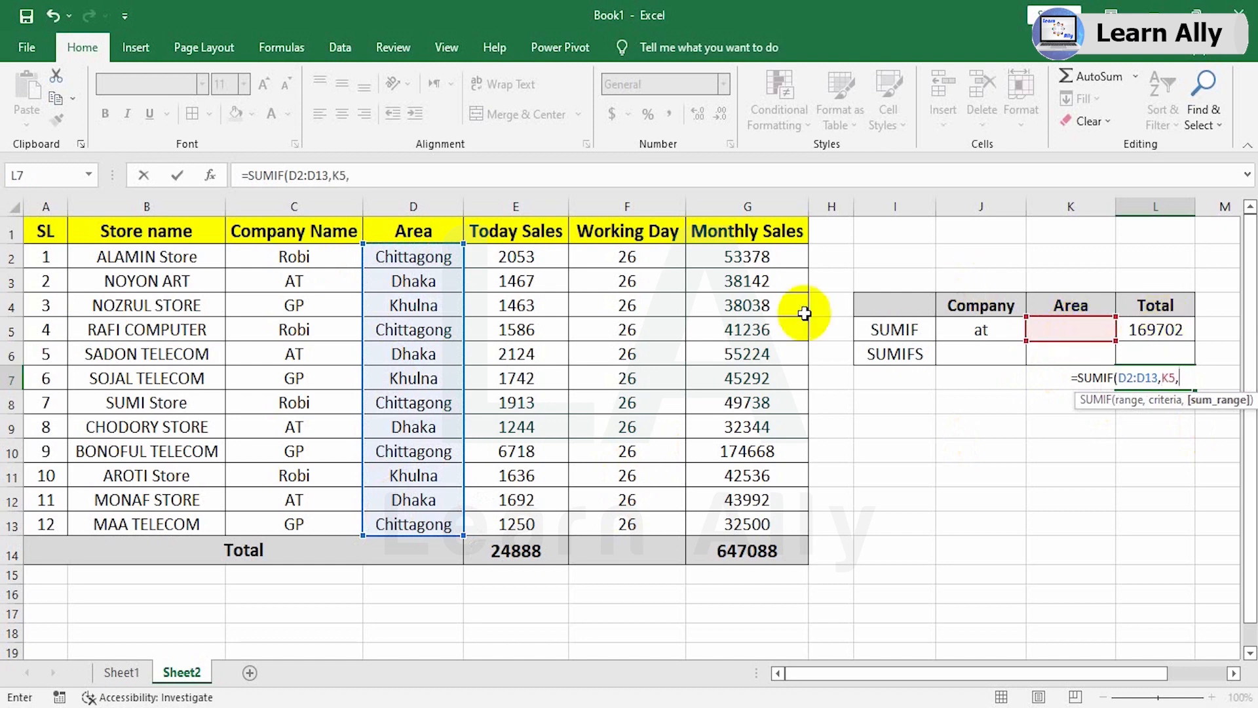
pyautogui.moveTo(767, 258); pyautogui.dragTo(751, 521)
pyautogui.write(')')
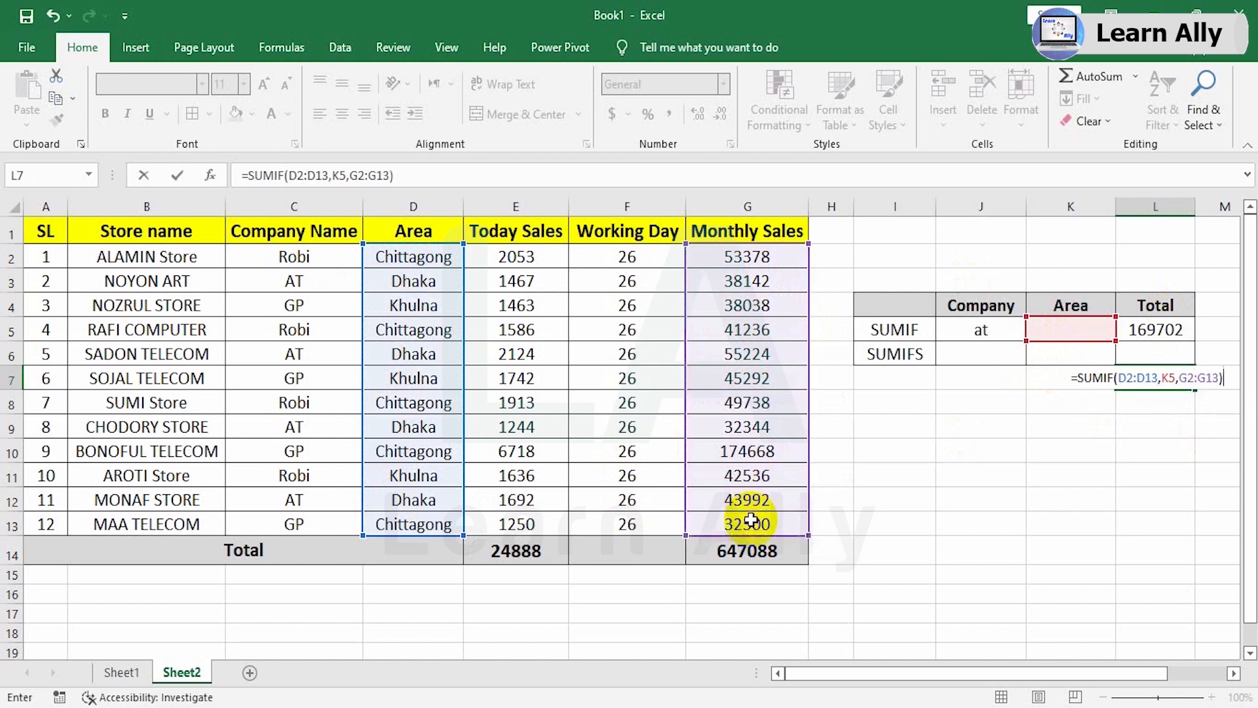
pyautogui.press('Return')
pyautogui.click(1153, 380)
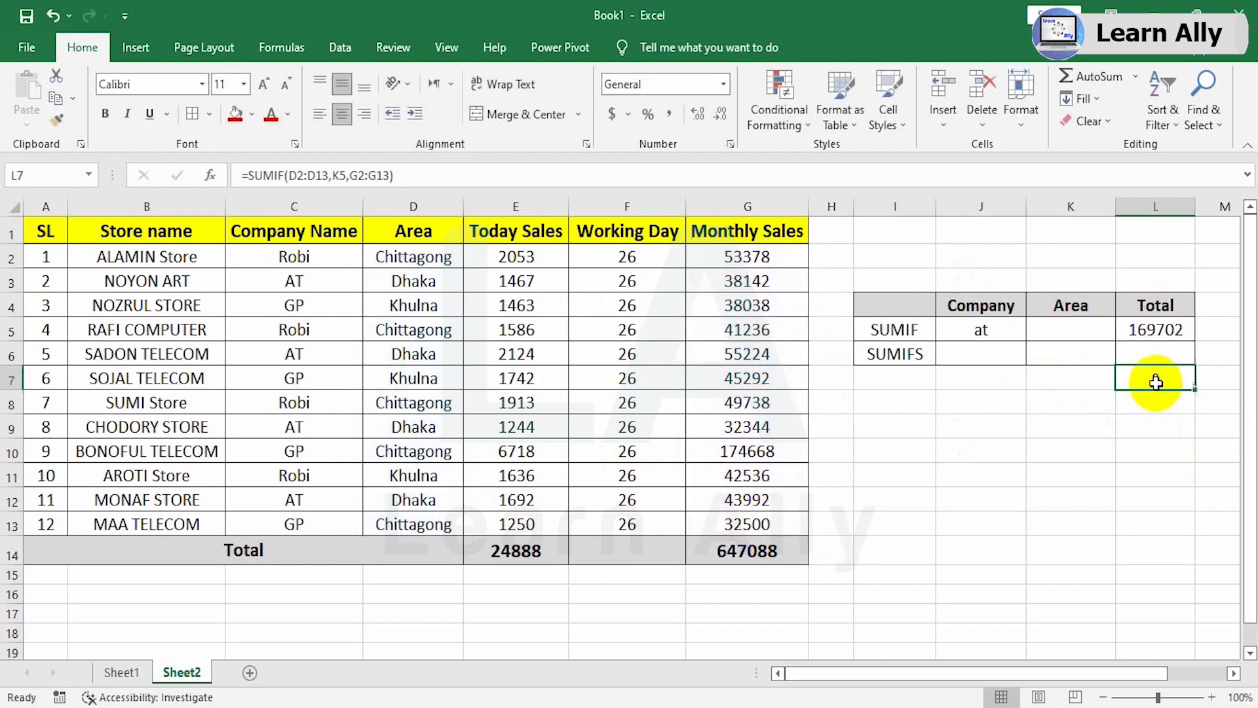
# Enter dhaka as the area criterion in K5 and check the area-based total in L7.
pyautogui.click(1085, 327)
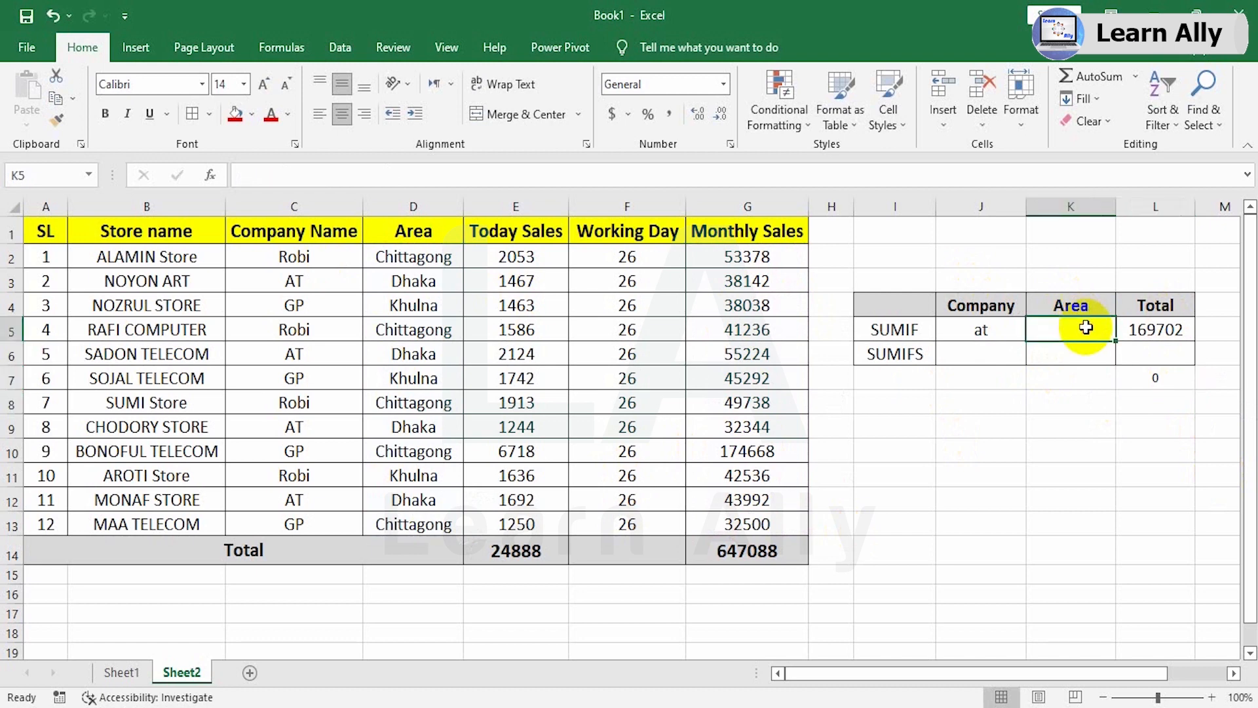
pyautogui.write('dhaka')
pyautogui.press('Return')
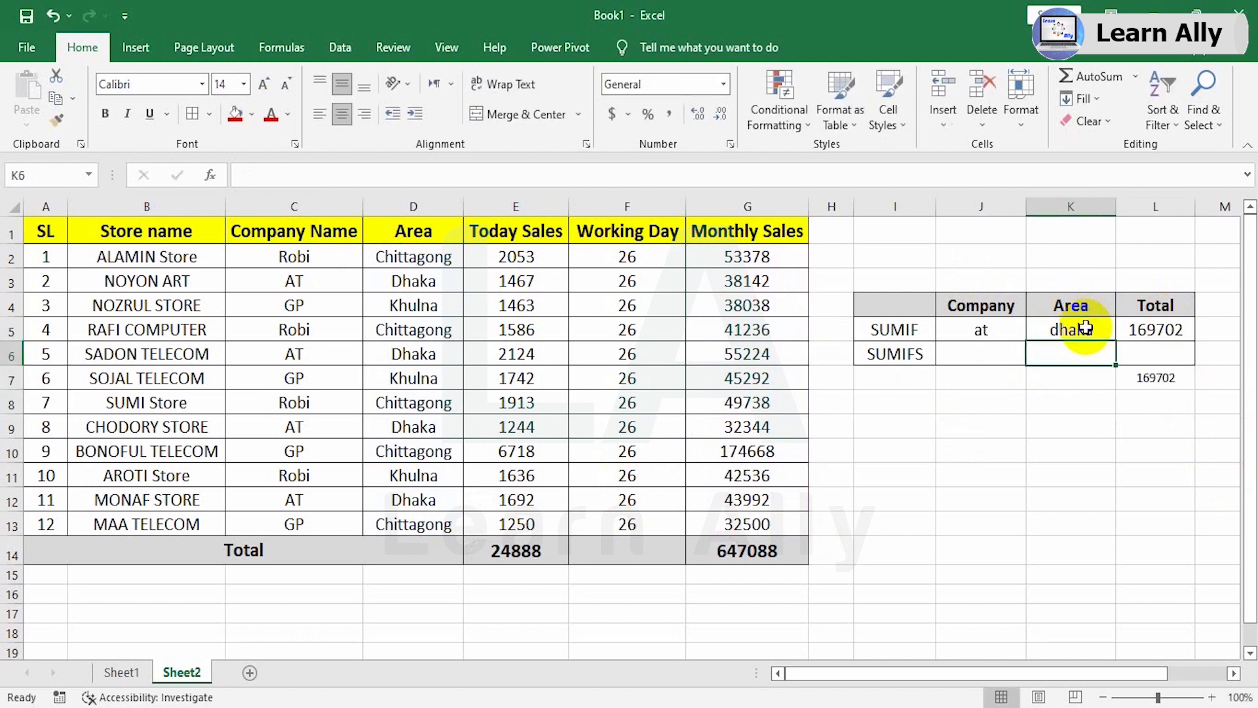
pyautogui.click(1177, 385)
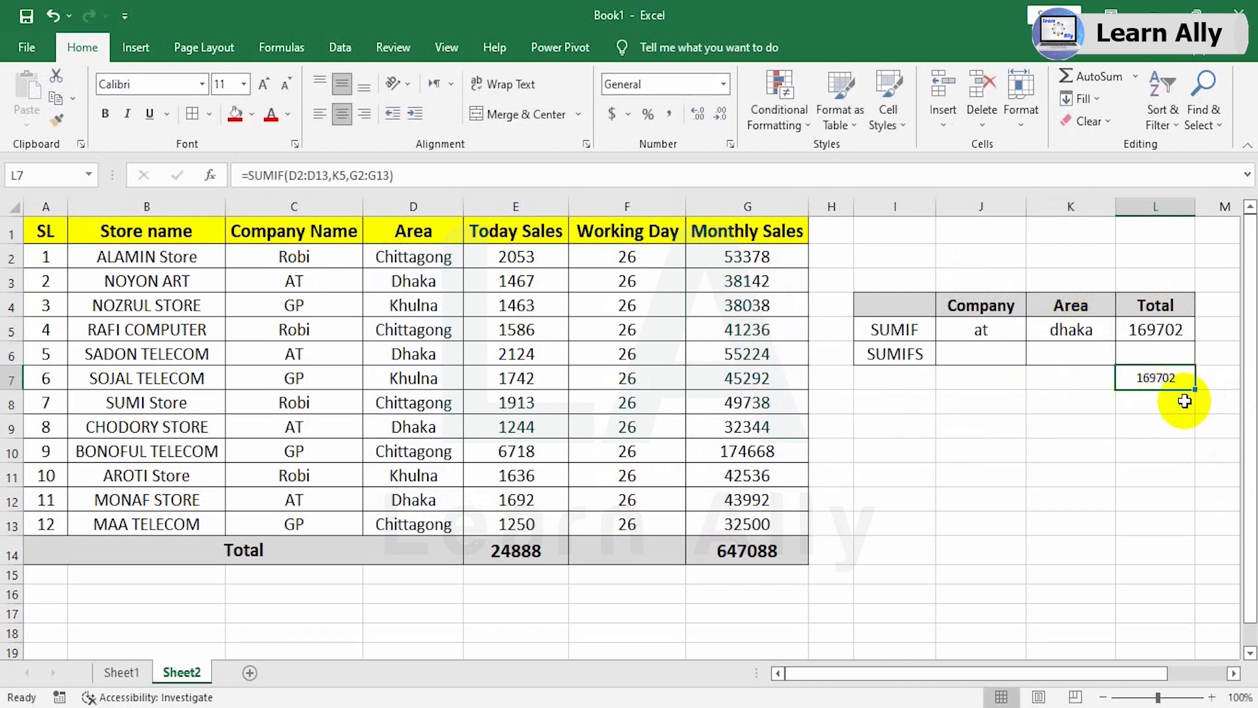
# Try khulna as the area criterion in K5, and clear the trial criterion and formula from K5 and L7.
pyautogui.click(1070, 325)
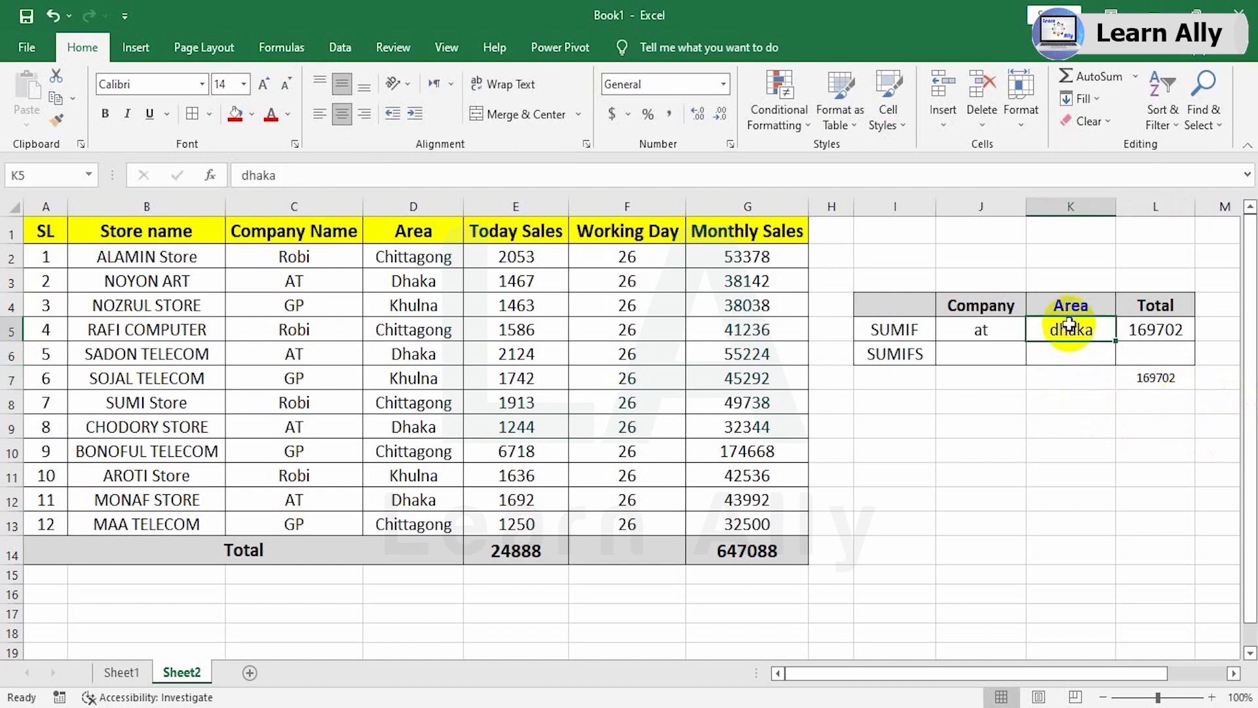
pyautogui.write('khulna')
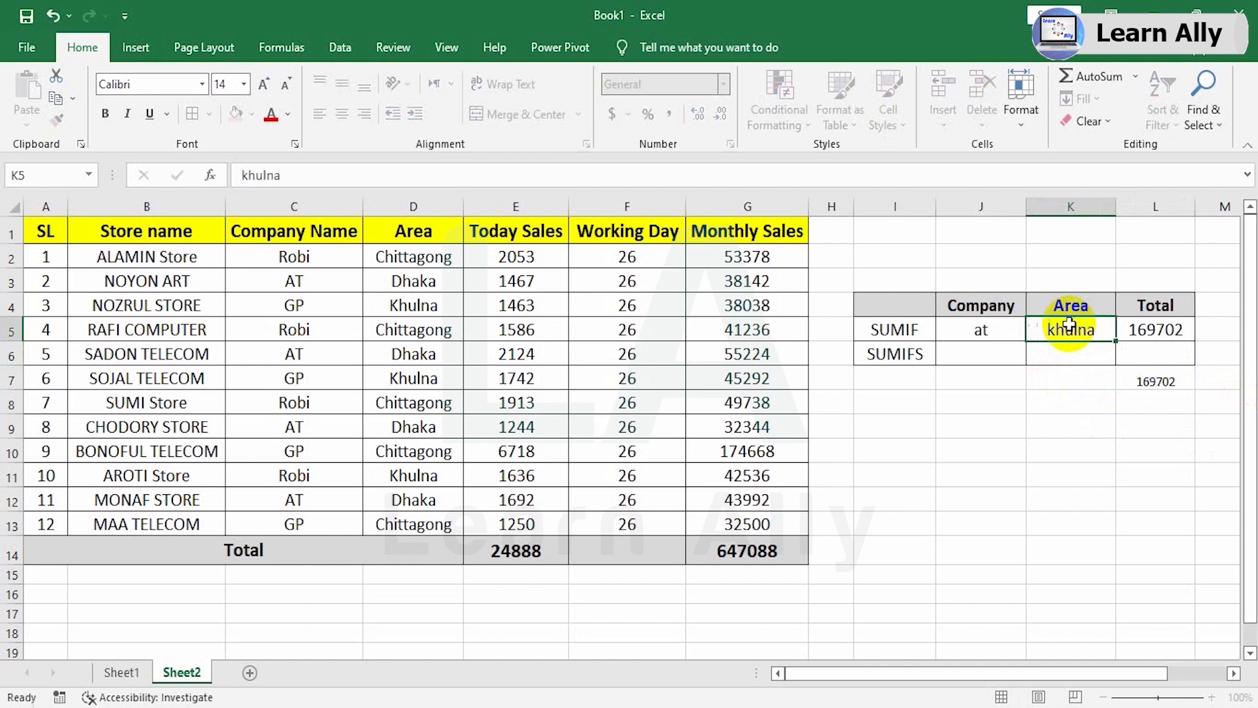
pyautogui.press('Return')
pyautogui.click(1171, 380)
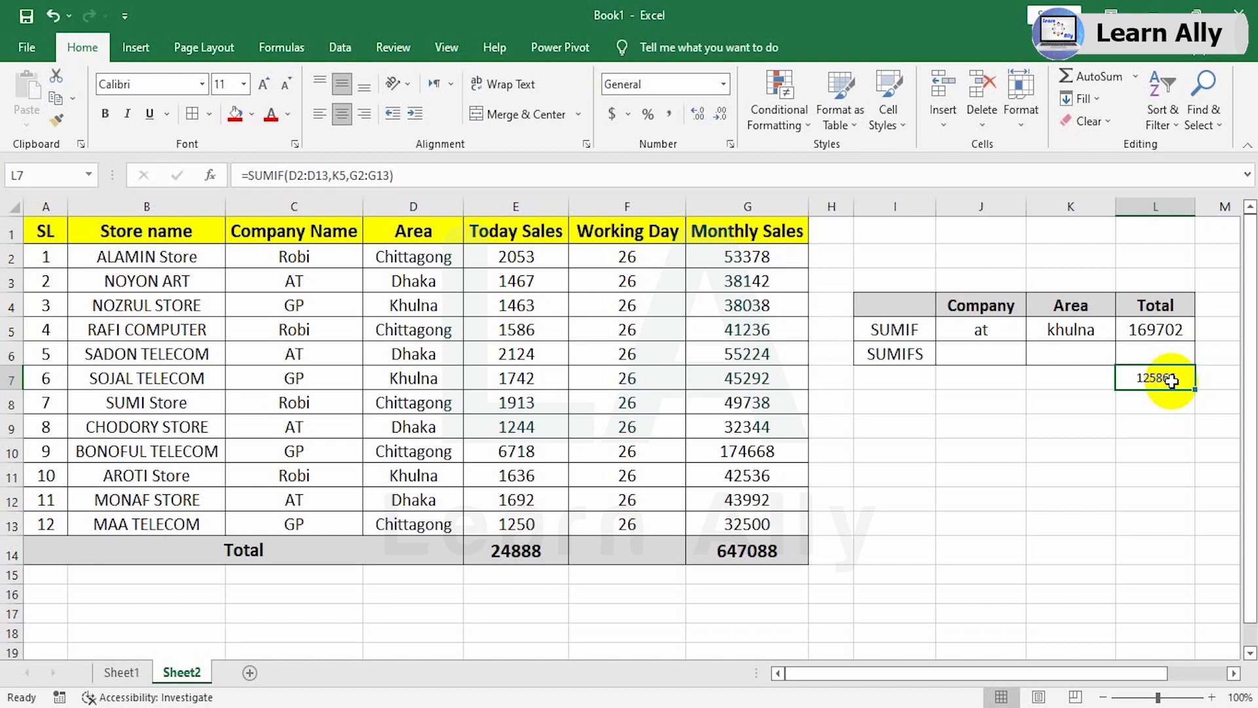
pyautogui.press('Delete')
# On Sheet1, fill the SUMIF row C3:D3 of the formula list with red.
pyautogui.hotkey('ctrl', 'pageup')
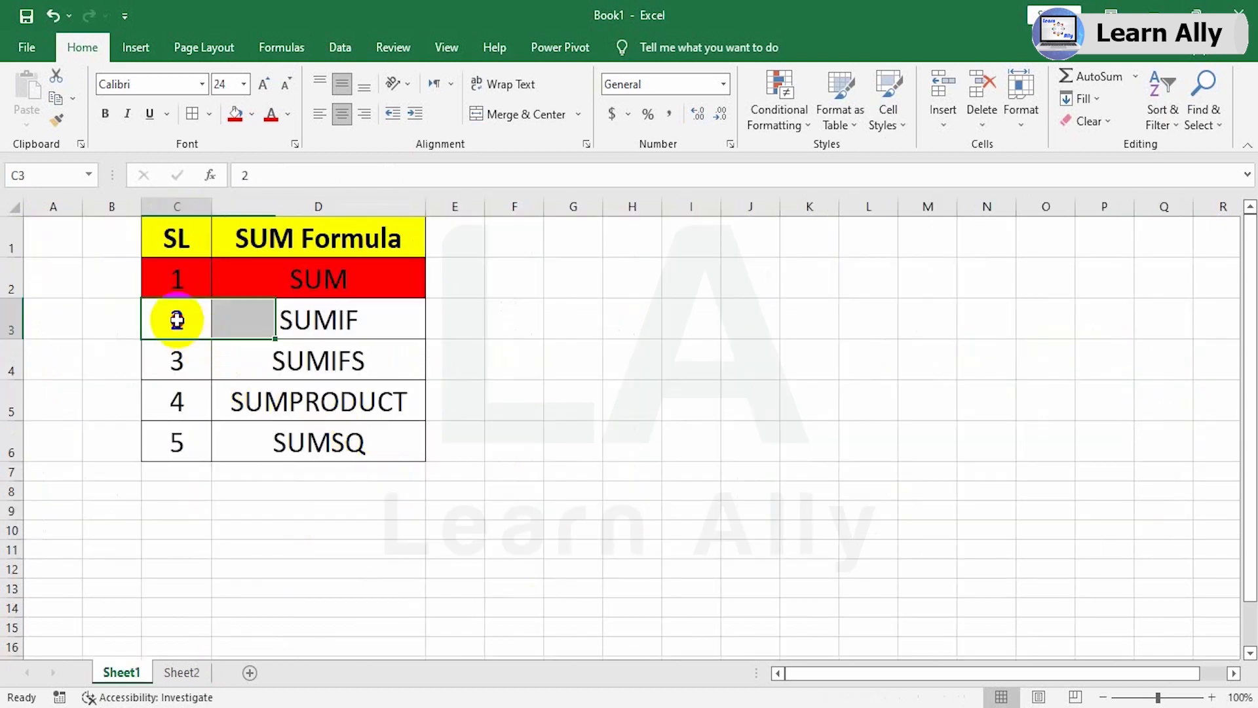
pyautogui.moveTo(177, 320); pyautogui.dragTo(303, 323)
pyautogui.click(235, 114)
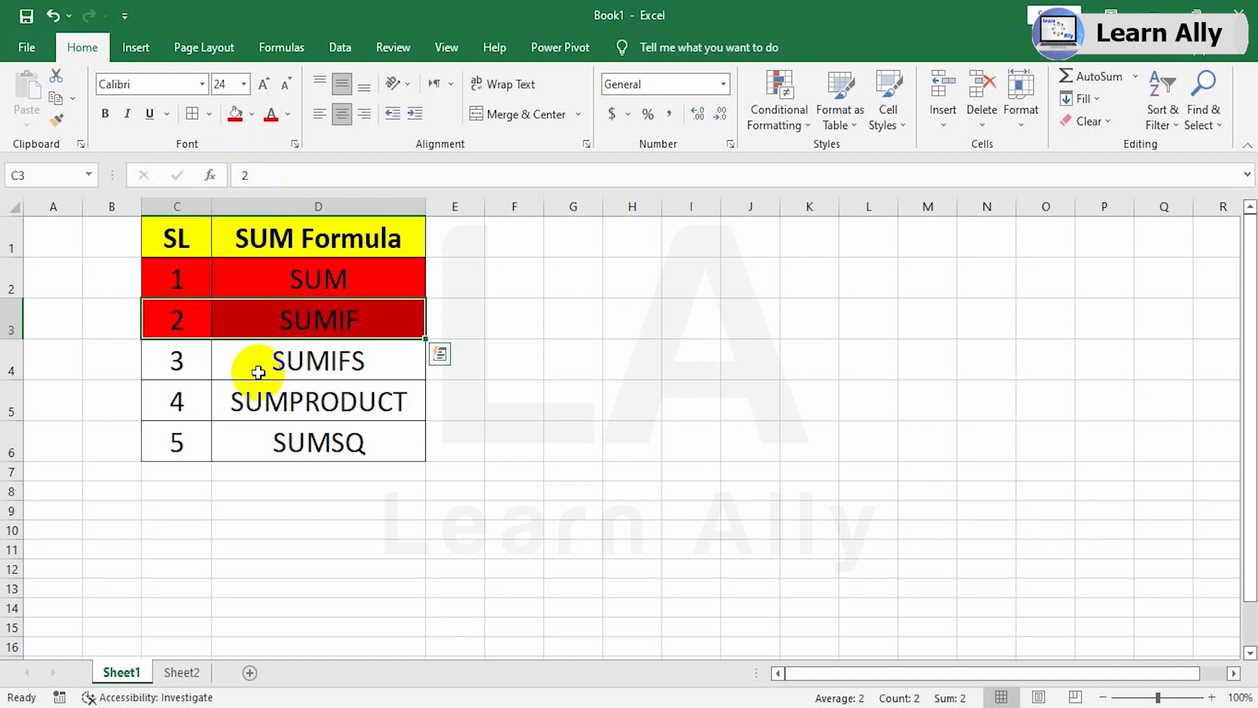
pyautogui.click(258, 373)
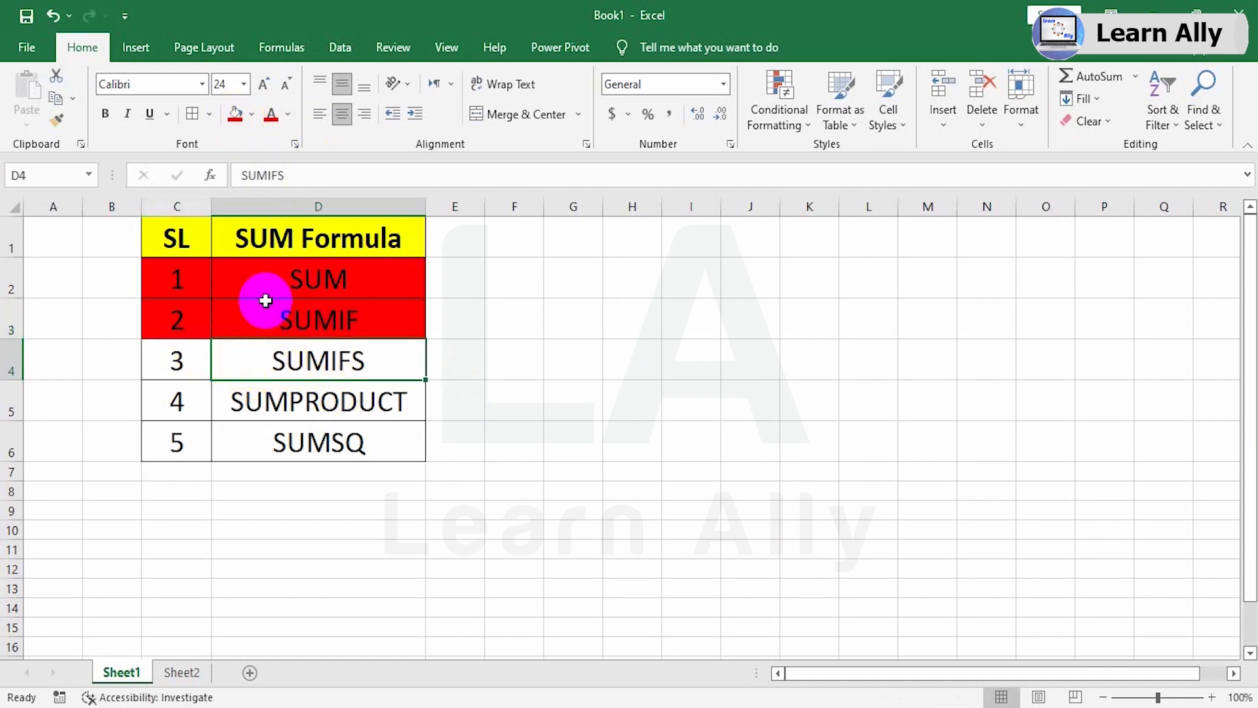
# On Sheet2, start a SUMIFS formula in L6 with sum range G2:G13, company range C2:C13 and company criterion J6.
pyautogui.click(182, 671)
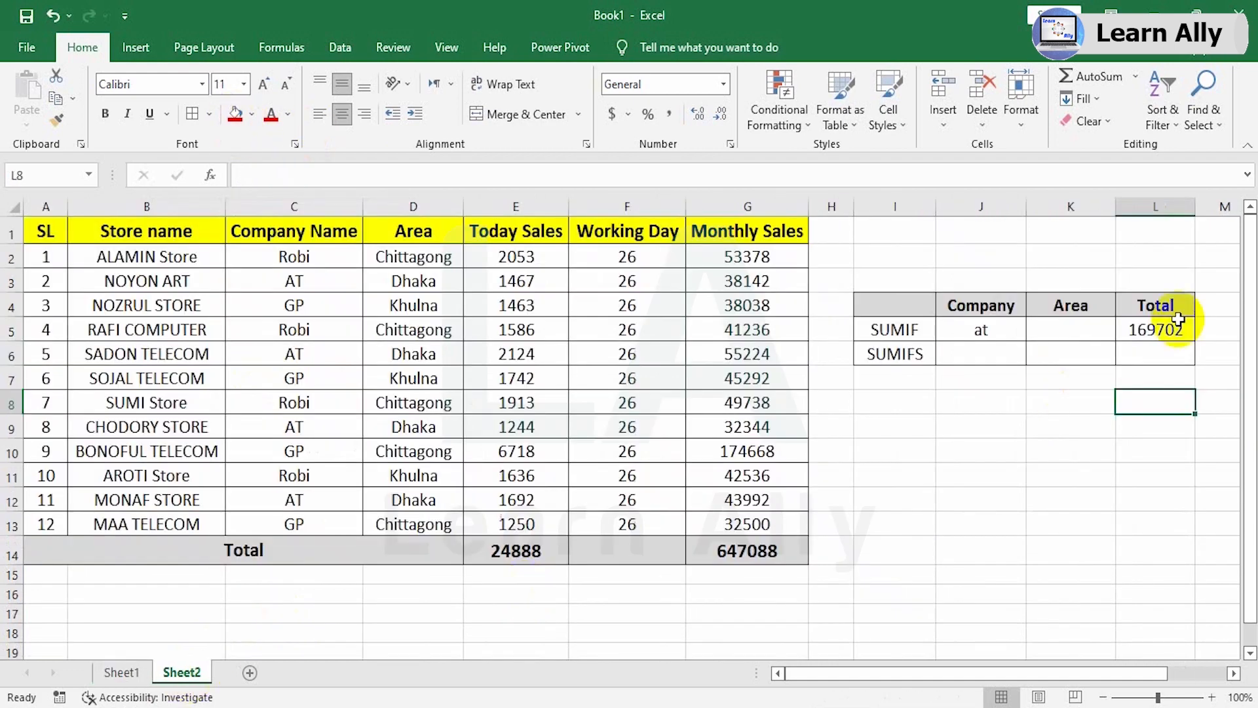
pyautogui.click(1163, 361)
pyautogui.write('=SUMIFS(')
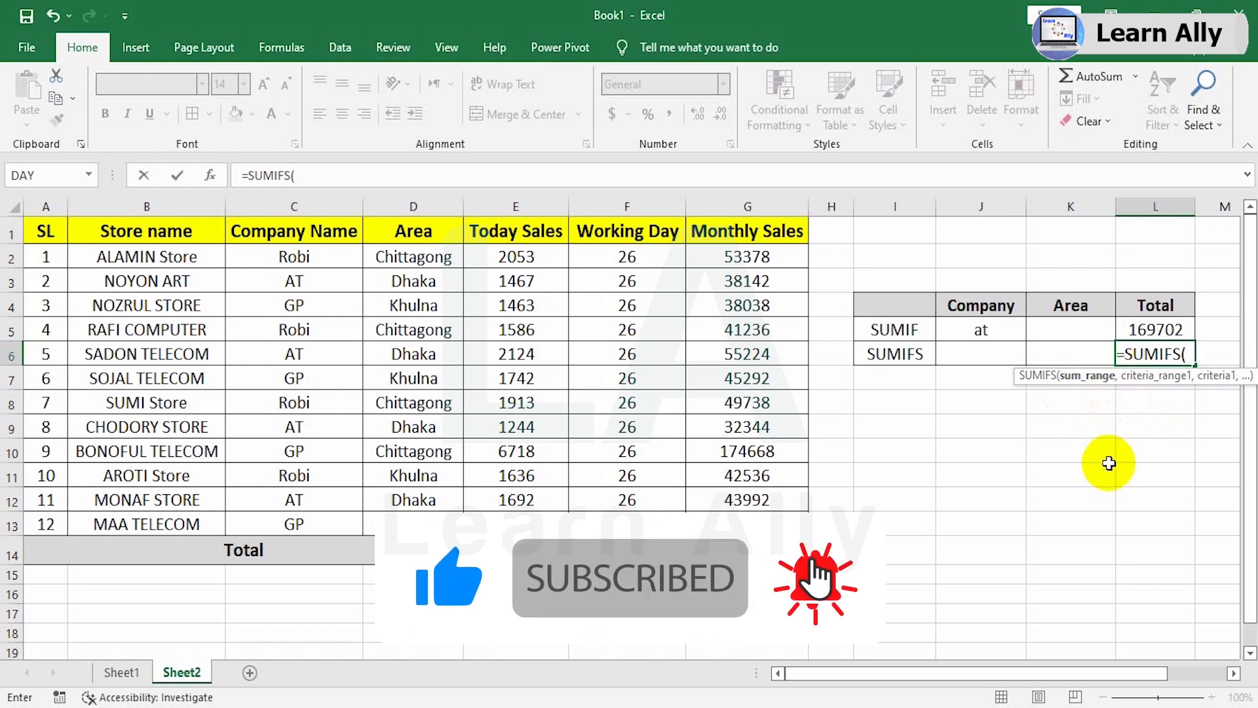
pyautogui.moveTo(752, 256); pyautogui.dragTo(747, 510)
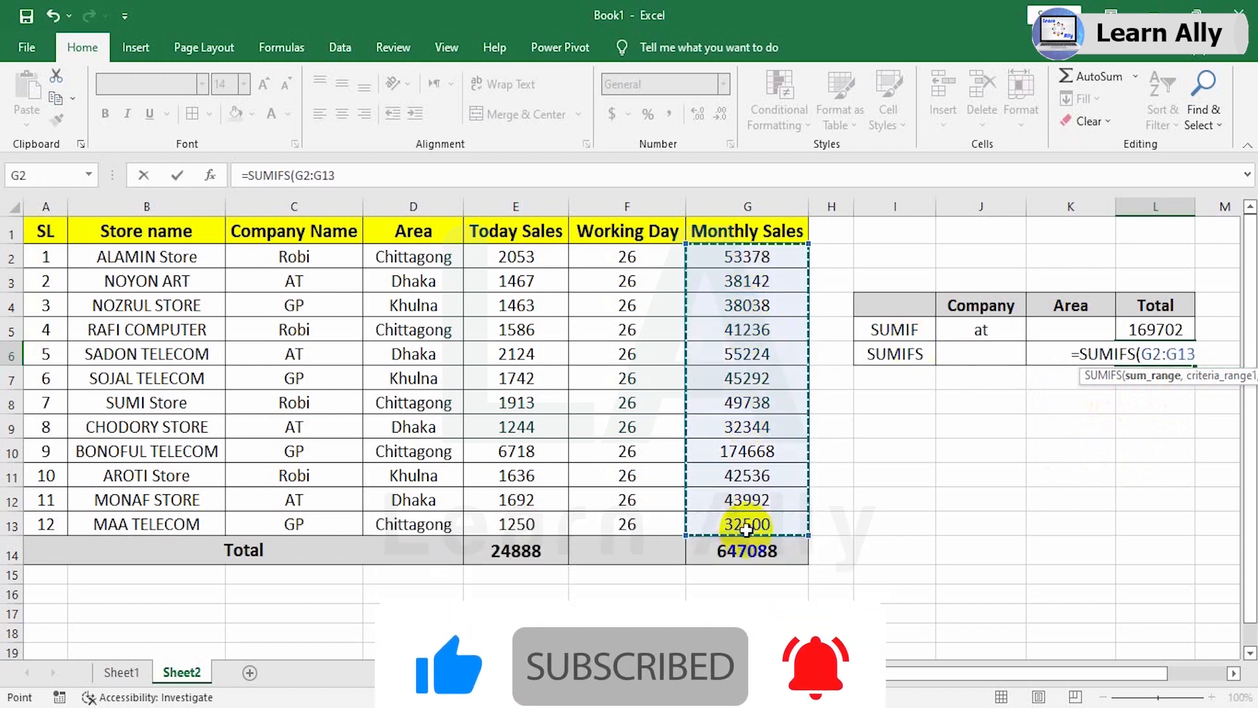
pyautogui.write(',')
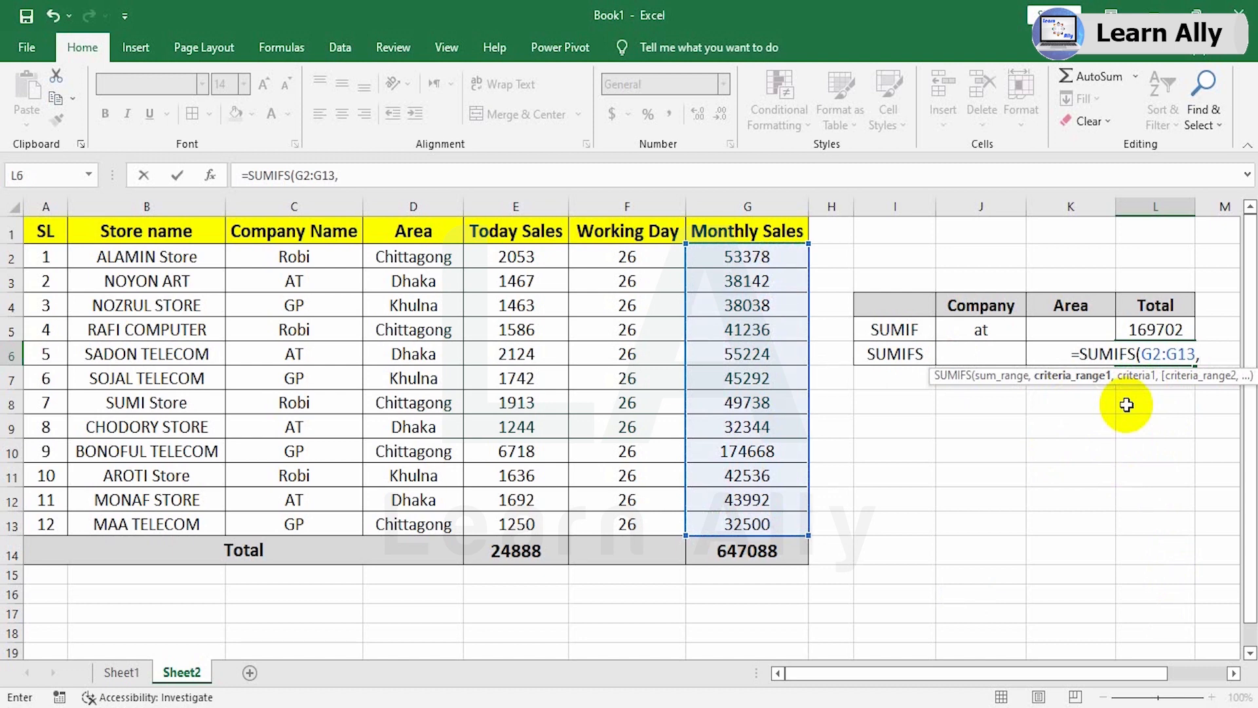
pyautogui.moveTo(325, 255); pyautogui.dragTo(320, 522)
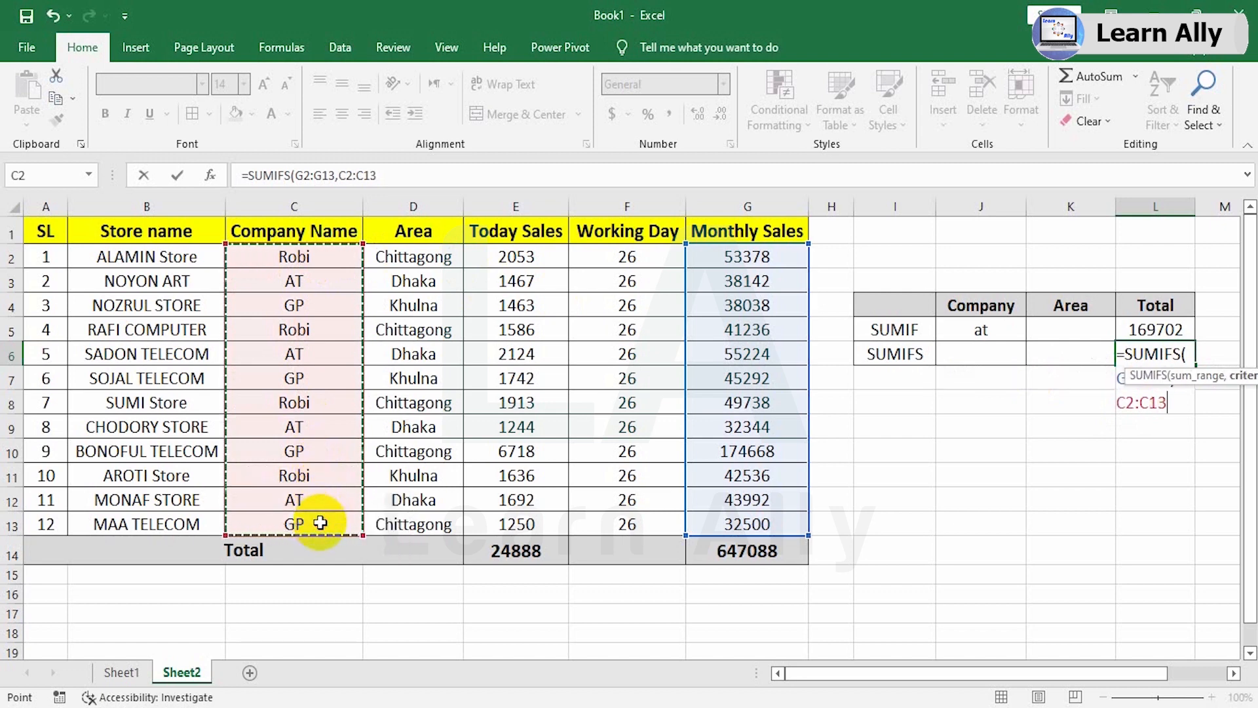
pyautogui.write(',')
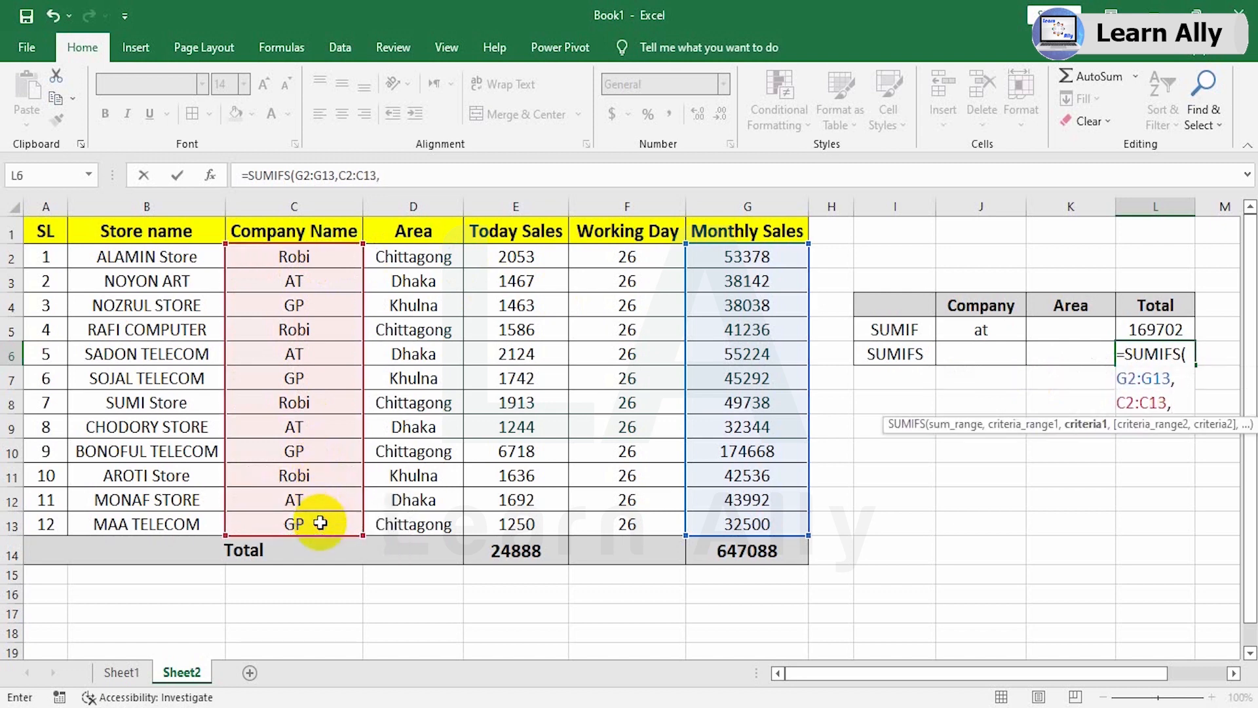
pyautogui.click(979, 354)
pyautogui.write(',')
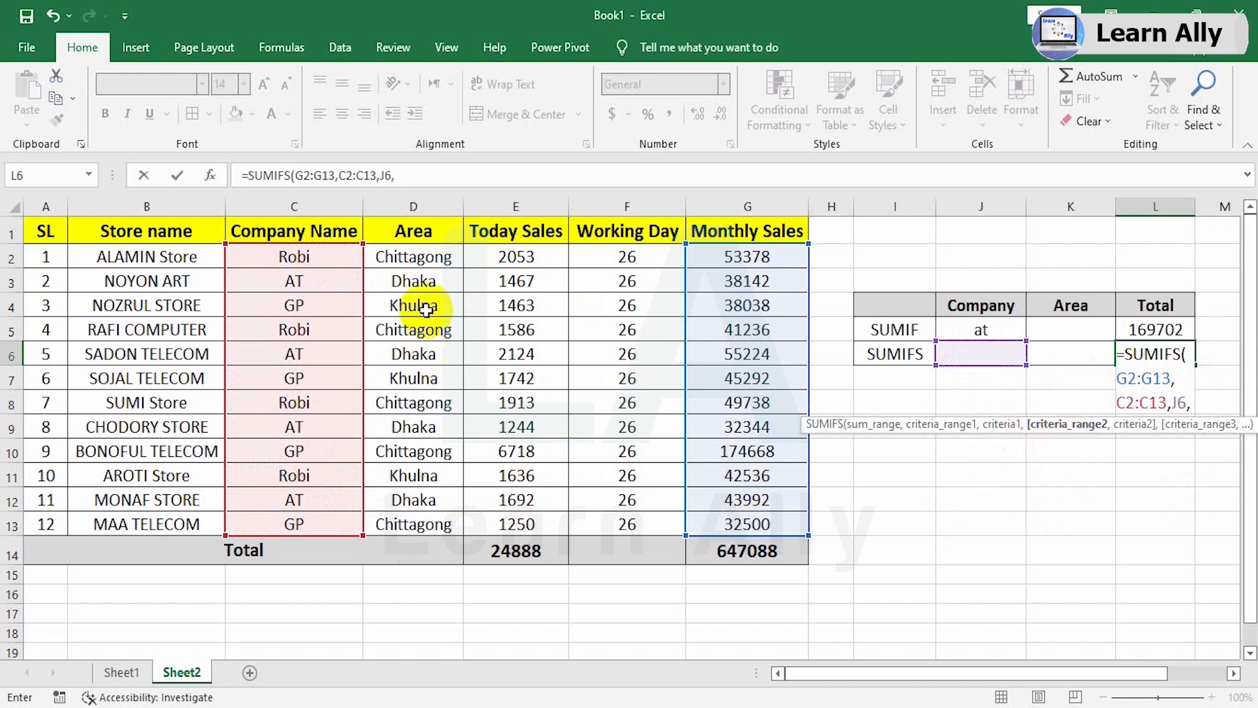
# Complete the L6 formula with area range D2:D13 and area criterion K6, giving =SUMIFS(G2:G13,C2:C13,J6,D2:D13,K6).
pyautogui.moveTo(426, 255); pyautogui.dragTo(428, 518)
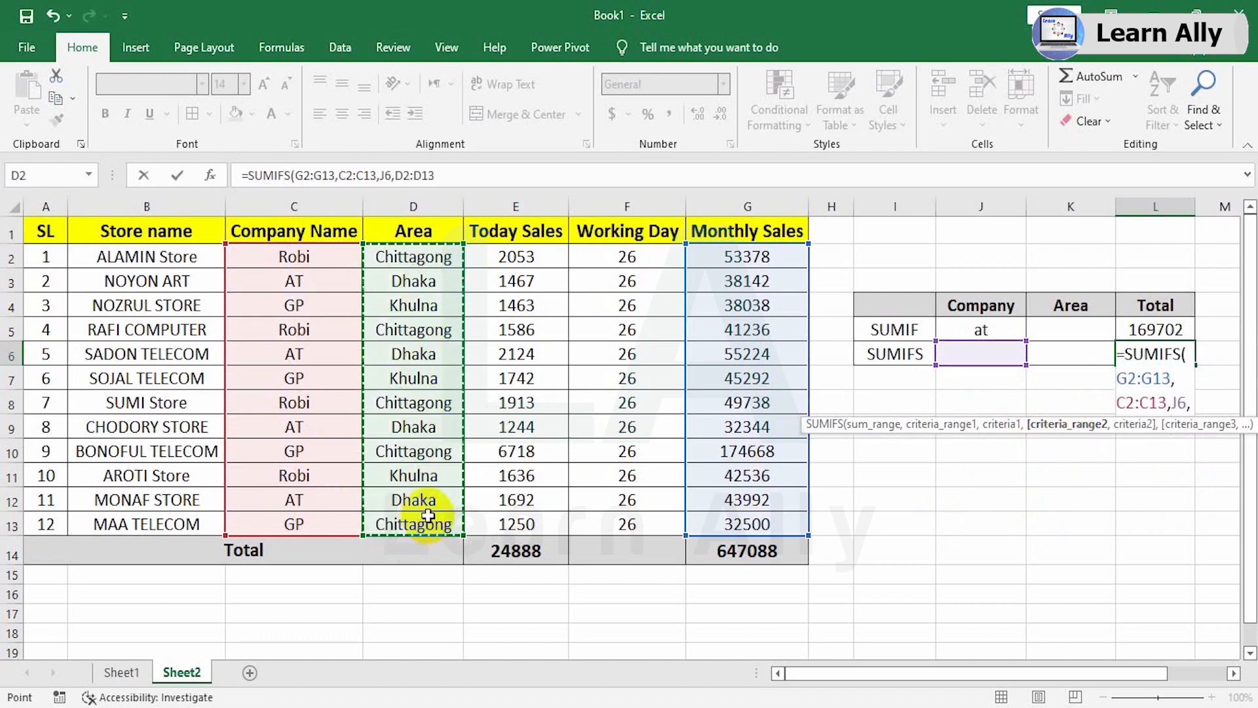
pyautogui.write(',')
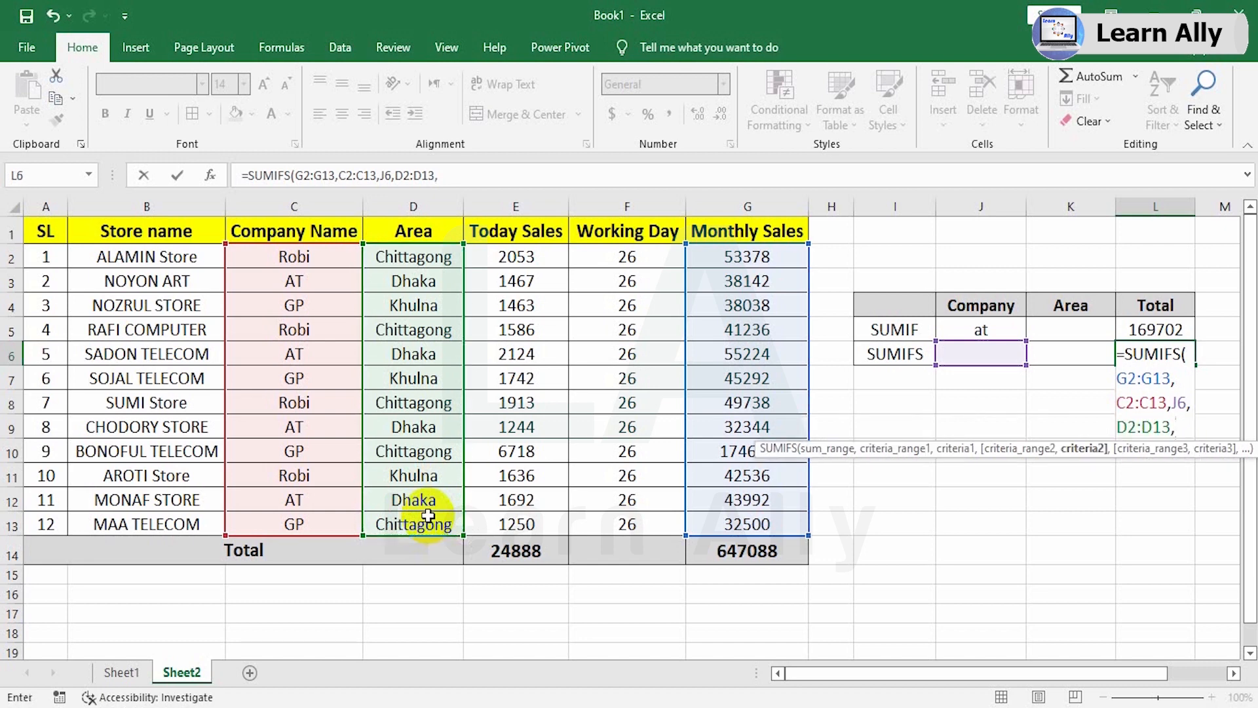
pyautogui.click(1078, 351)
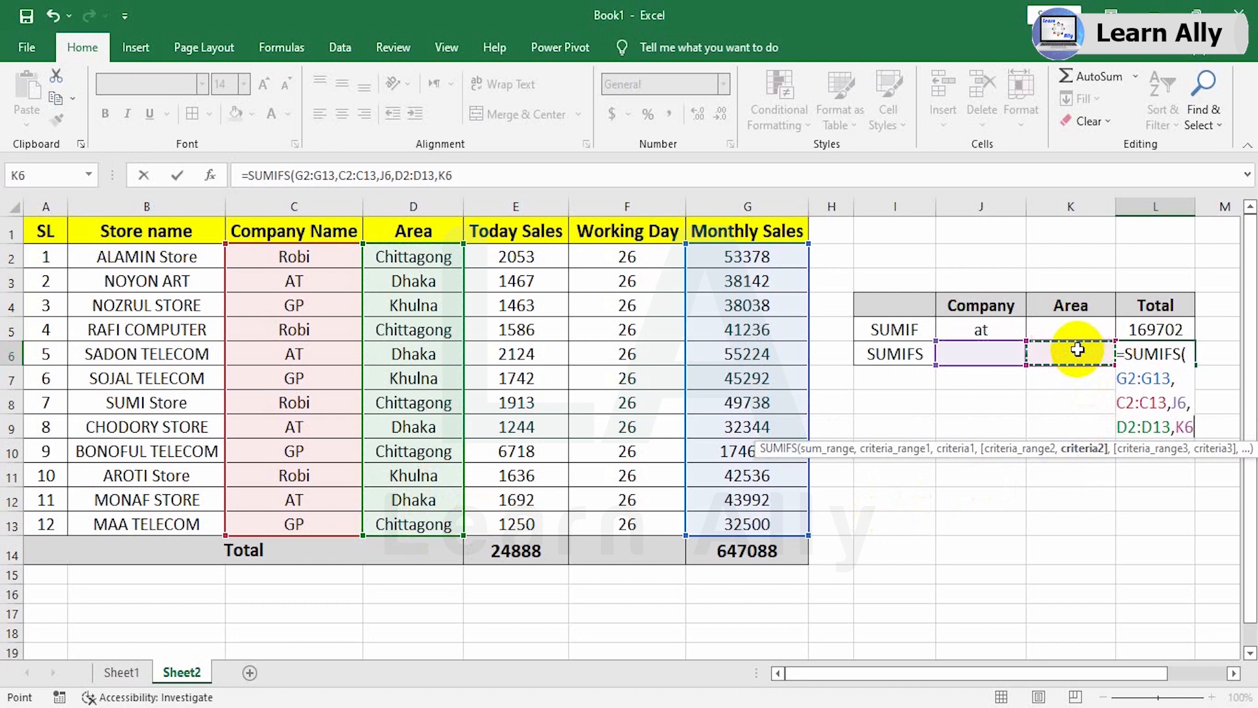
pyautogui.write(',')
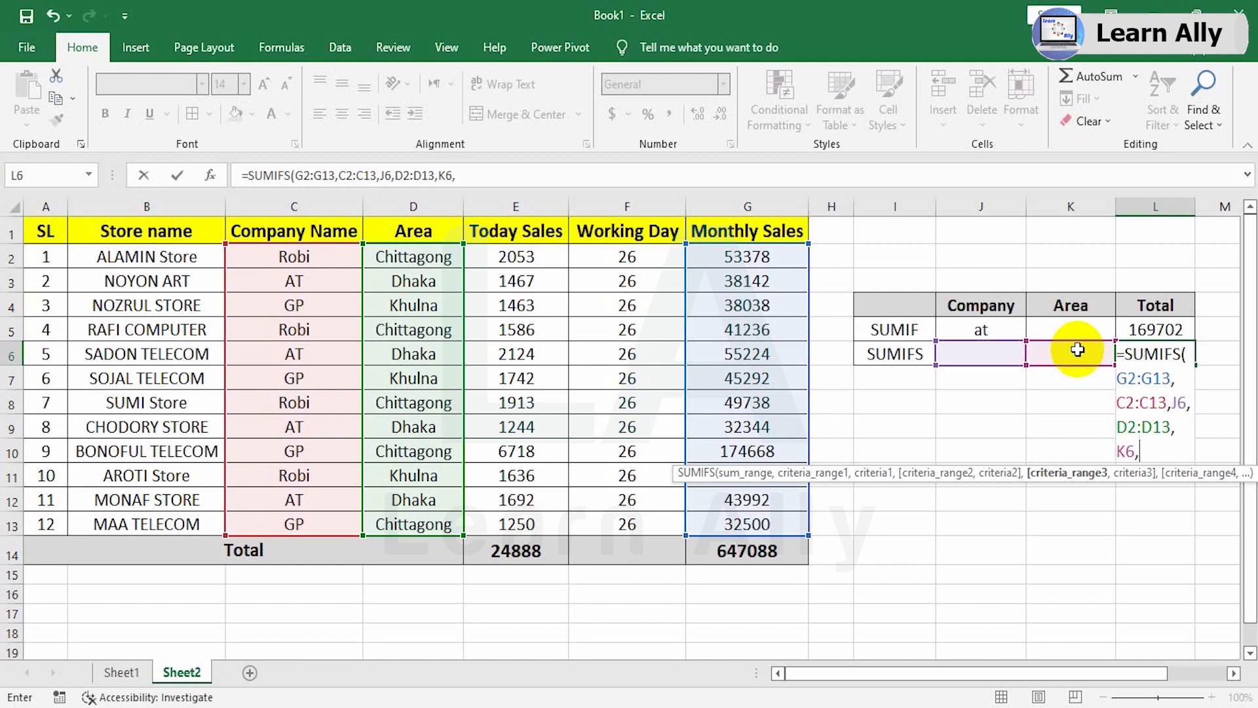
pyautogui.press('BackSpace')
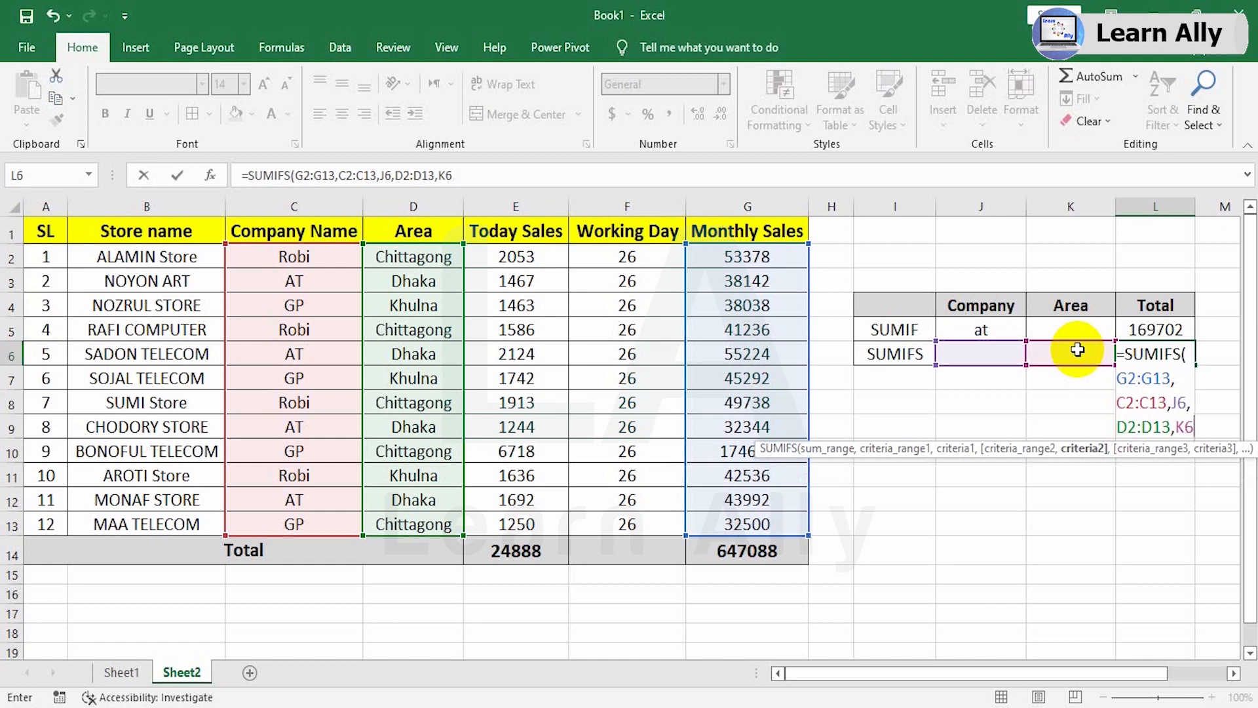
pyautogui.write(')')
pyautogui.press('Return')
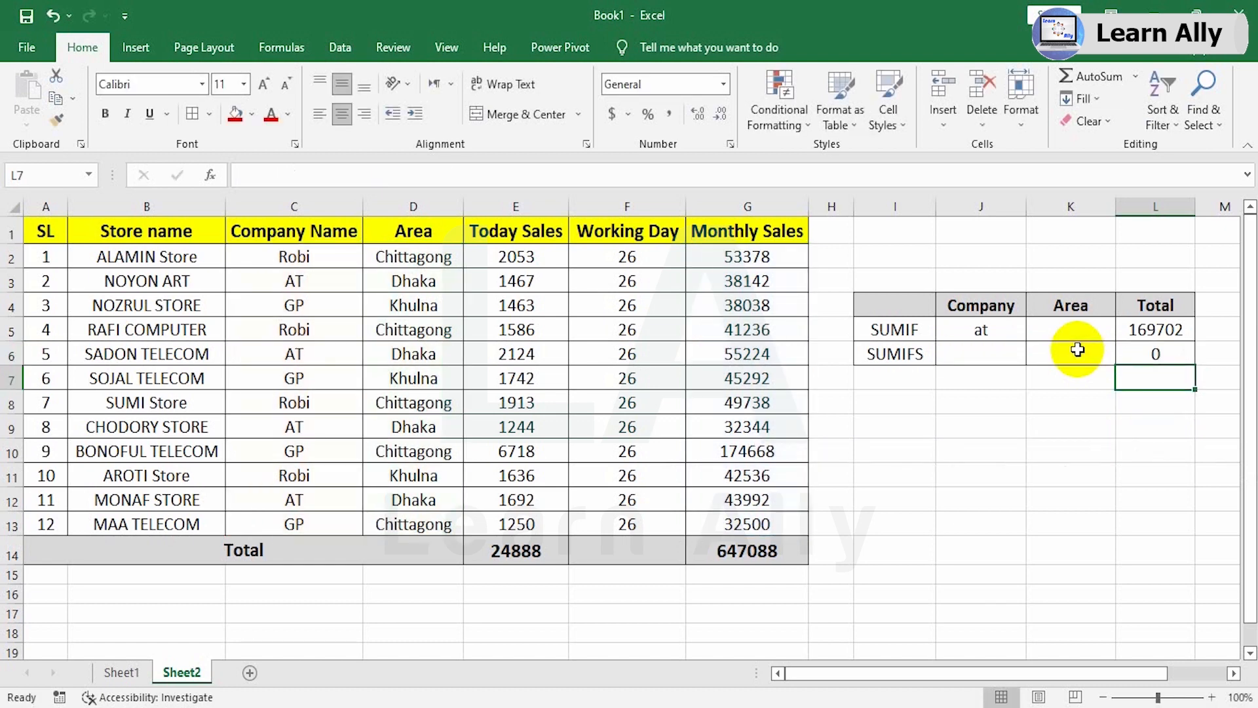
pyautogui.press('Up')
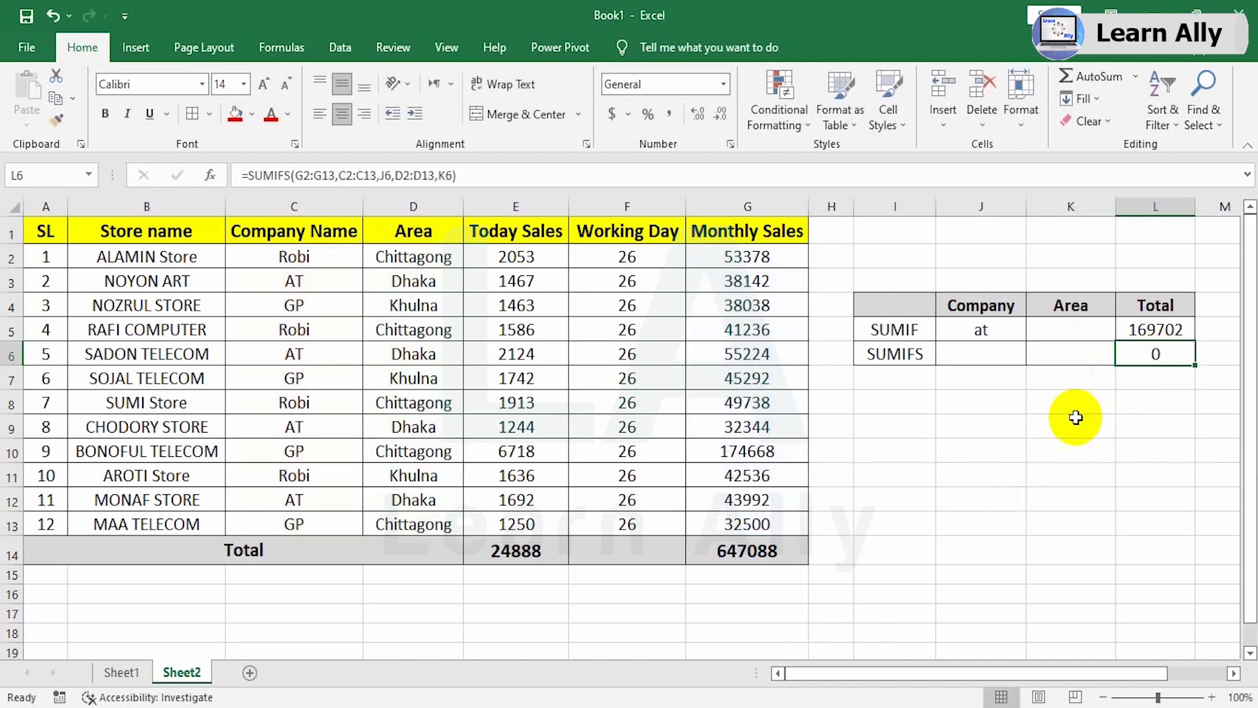
# Enter robi as the company in J6 and Chittagong as the area in K6, and check the SUMIFS total in L6.
pyautogui.click(983, 353)
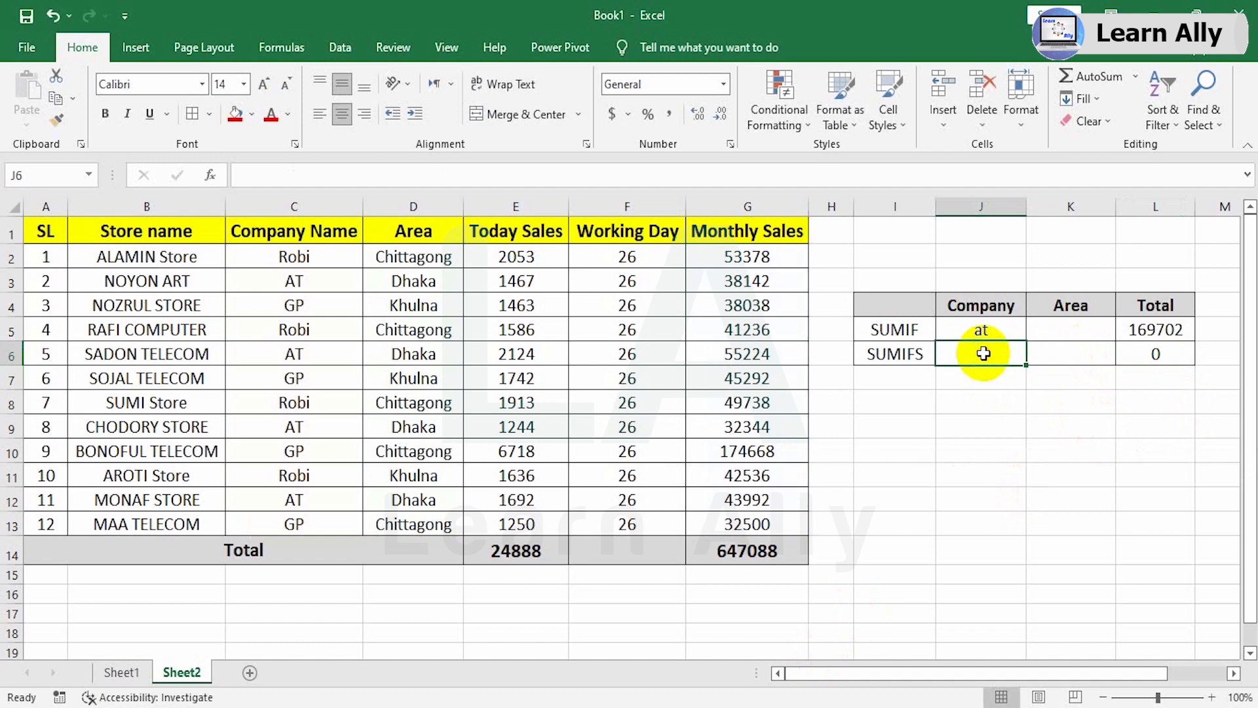
pyautogui.write('robi')
pyautogui.press('Return')
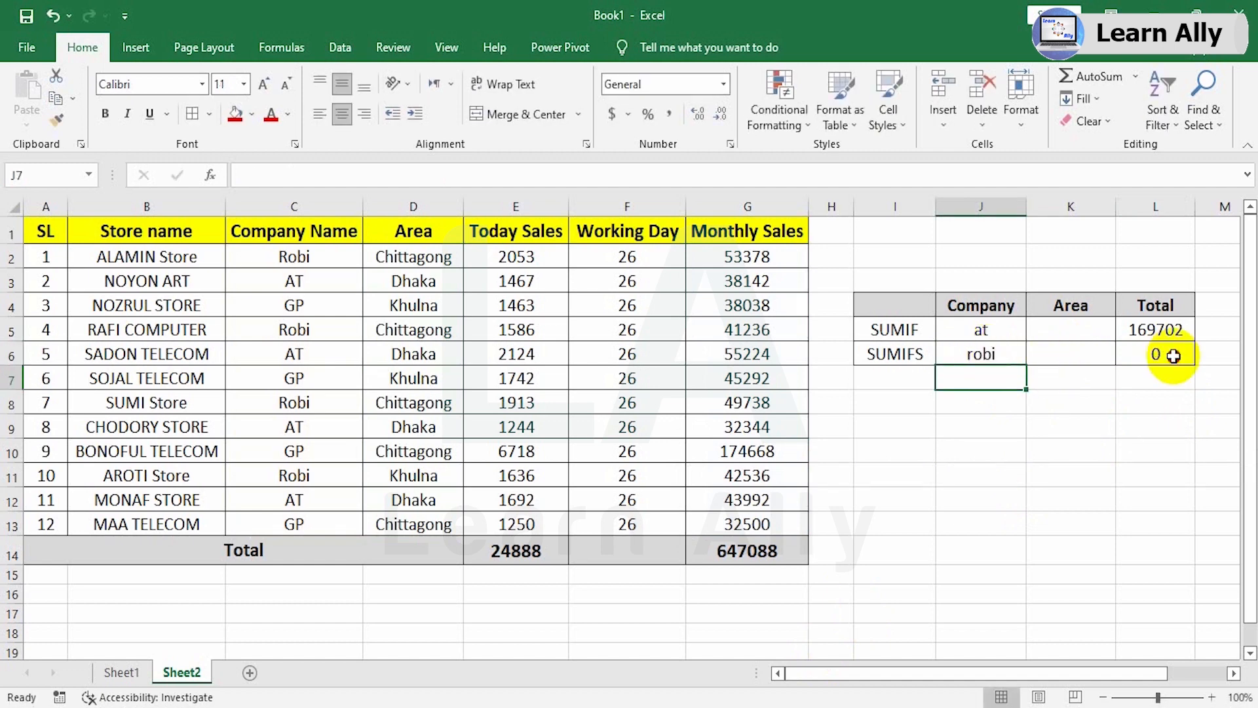
pyautogui.click(1173, 356)
pyautogui.click(983, 354)
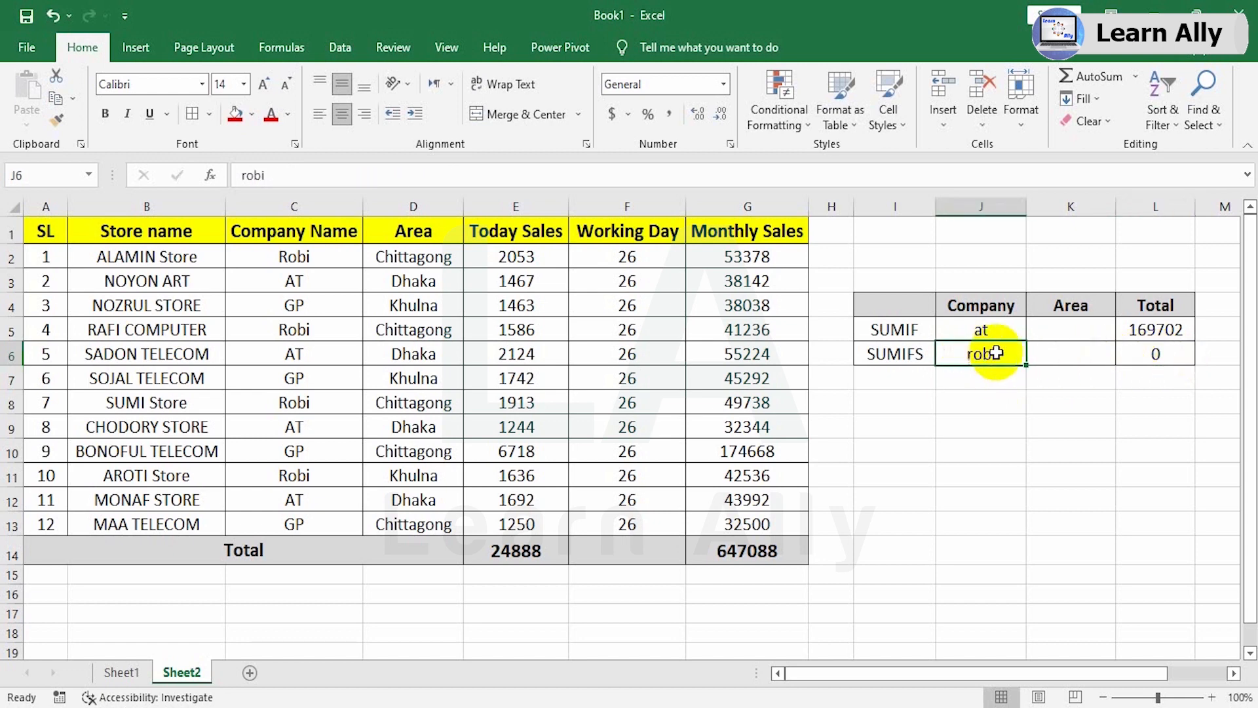
pyautogui.click(1054, 352)
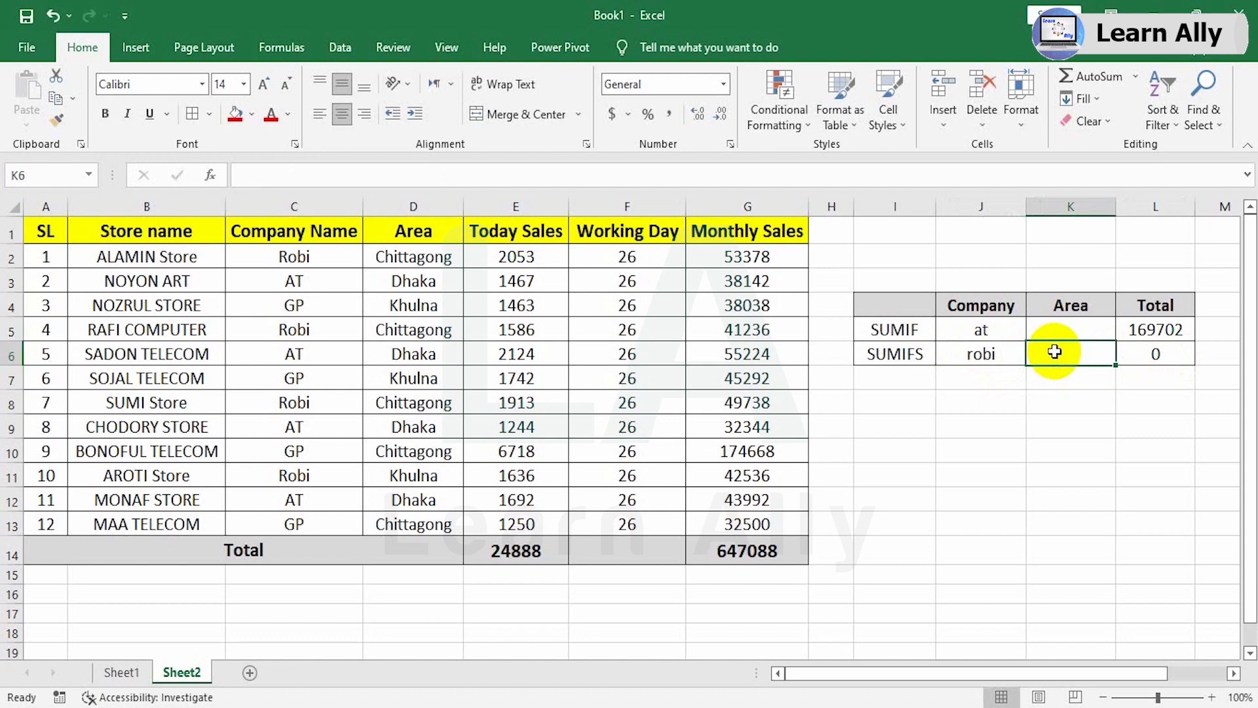
pyautogui.write('Chittagong')
pyautogui.press('Return')
pyautogui.click(1071, 353)
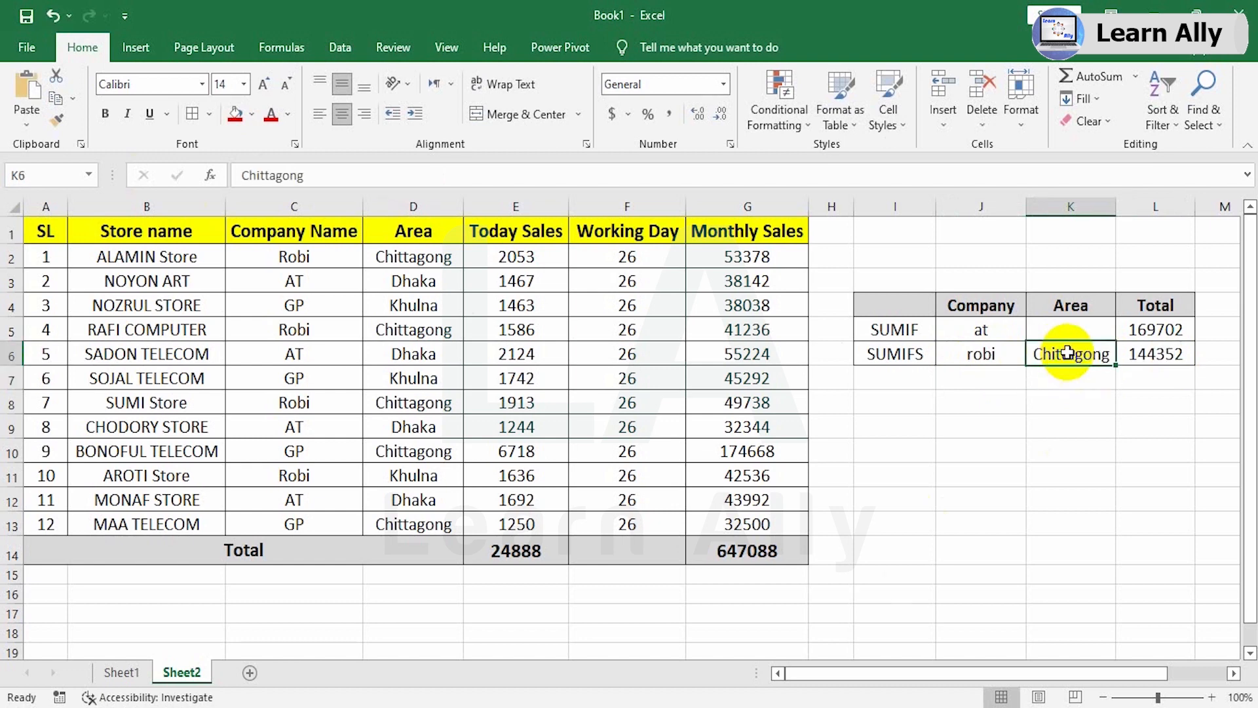
pyautogui.click(1146, 354)
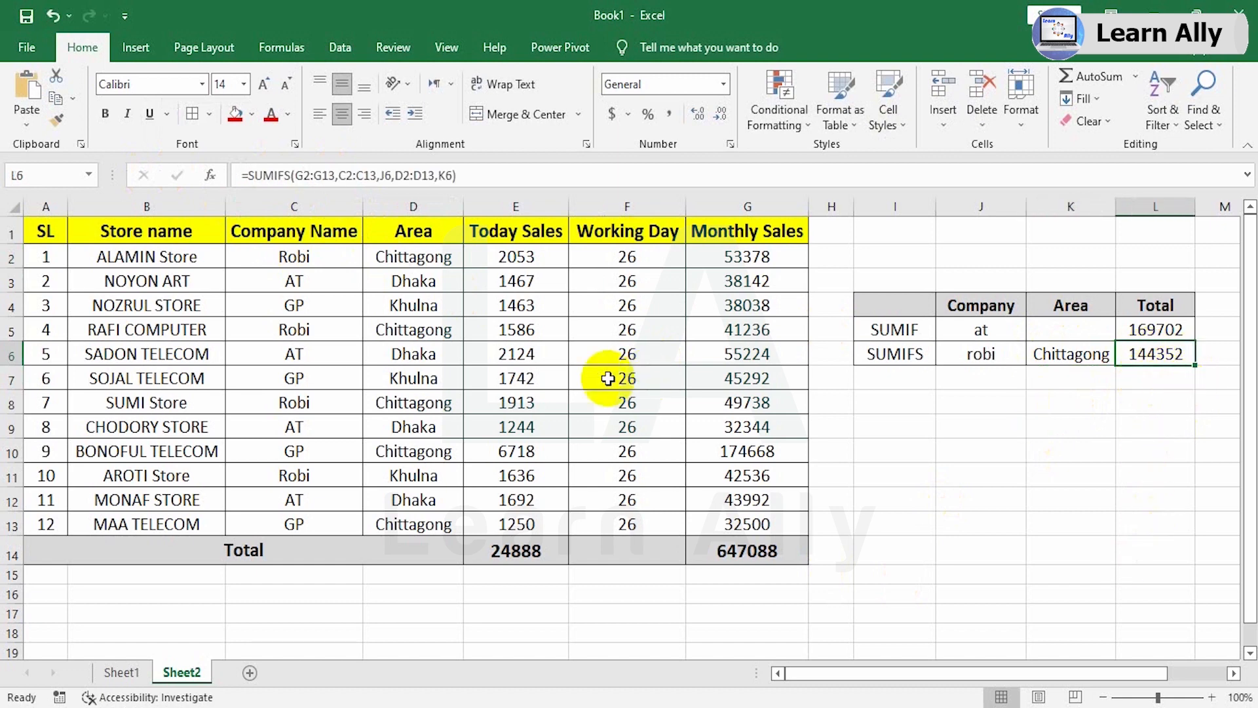
# Change the area criterion in K6 to dhaka and check the SUMIFS total in L6.
pyautogui.click(1072, 354)
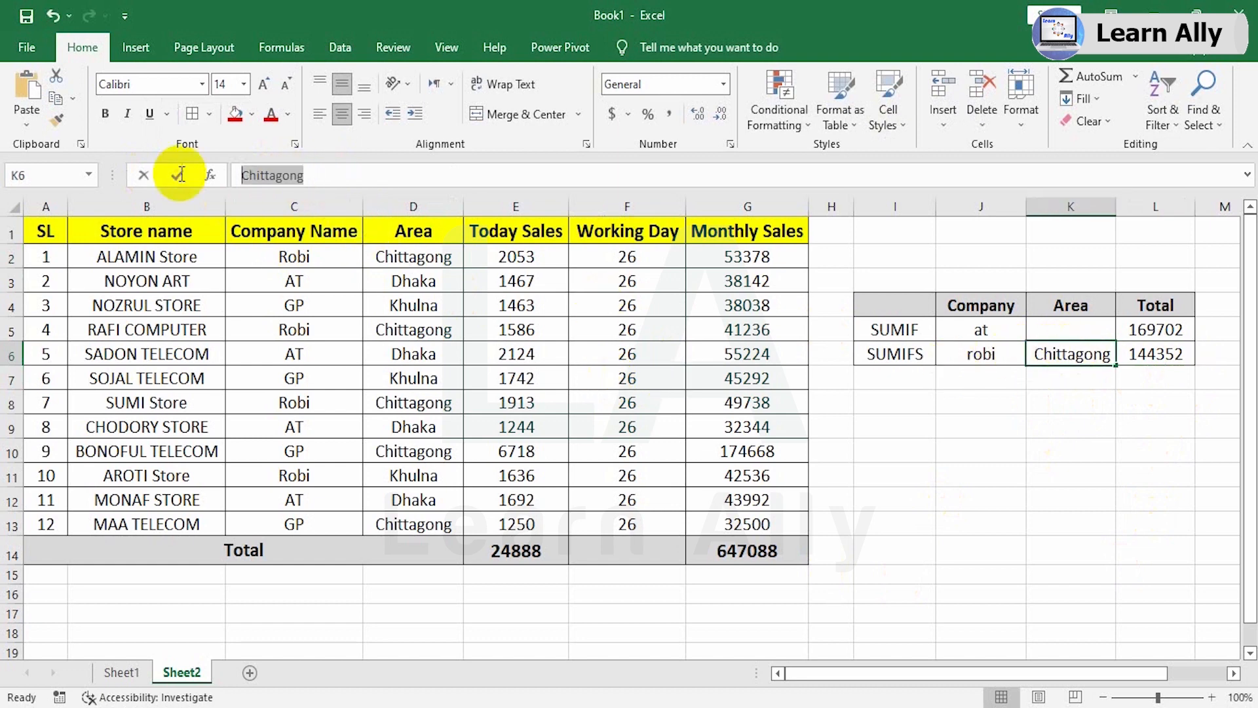
pyautogui.write('dhaka')
pyautogui.press('Return')
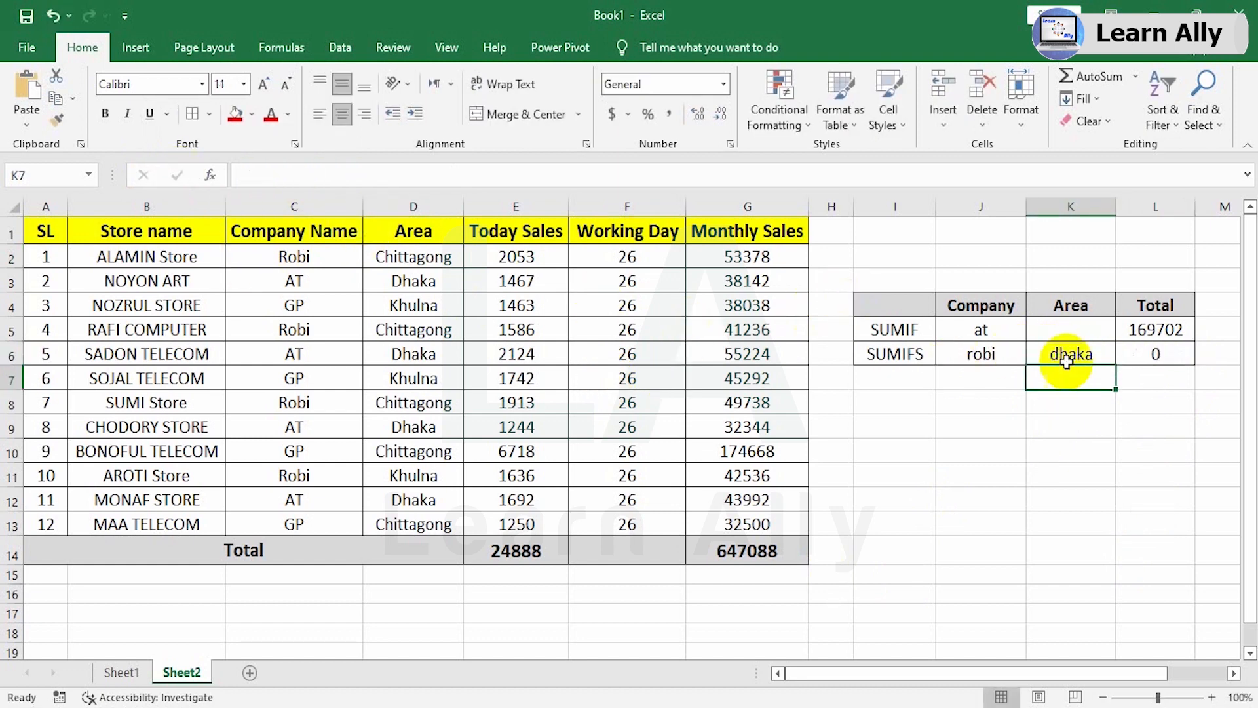
pyautogui.click(1158, 352)
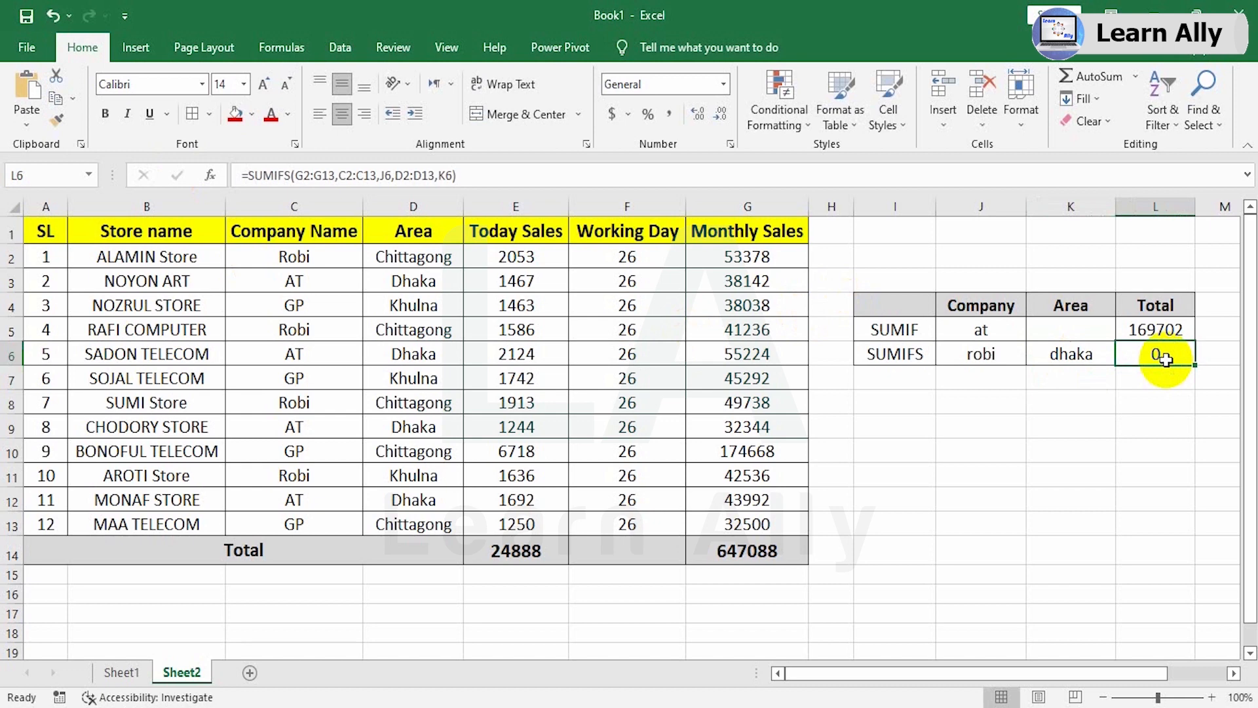
# Compare the Company Name and Area columns to examine which areas the Robi stores belong to.
pyautogui.click(304, 256)
pyautogui.moveTo(305, 256); pyautogui.dragTo(295, 524)
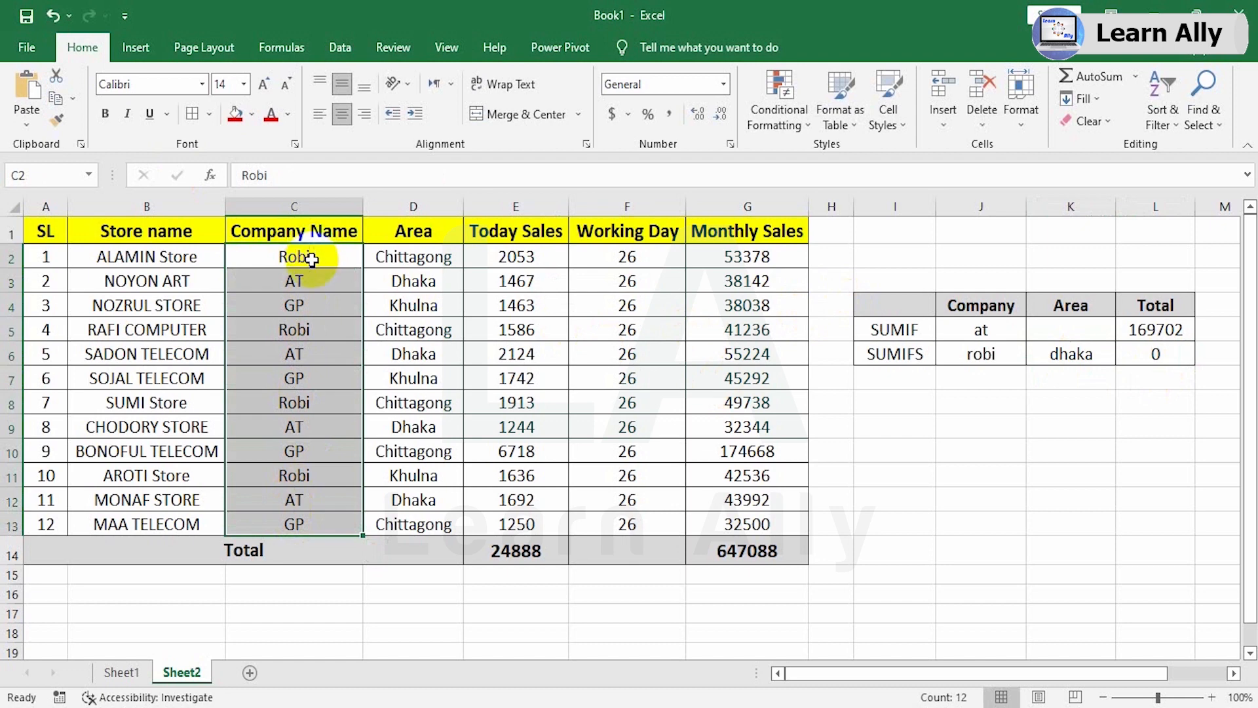
pyautogui.moveTo(421, 259); pyautogui.dragTo(423, 524)
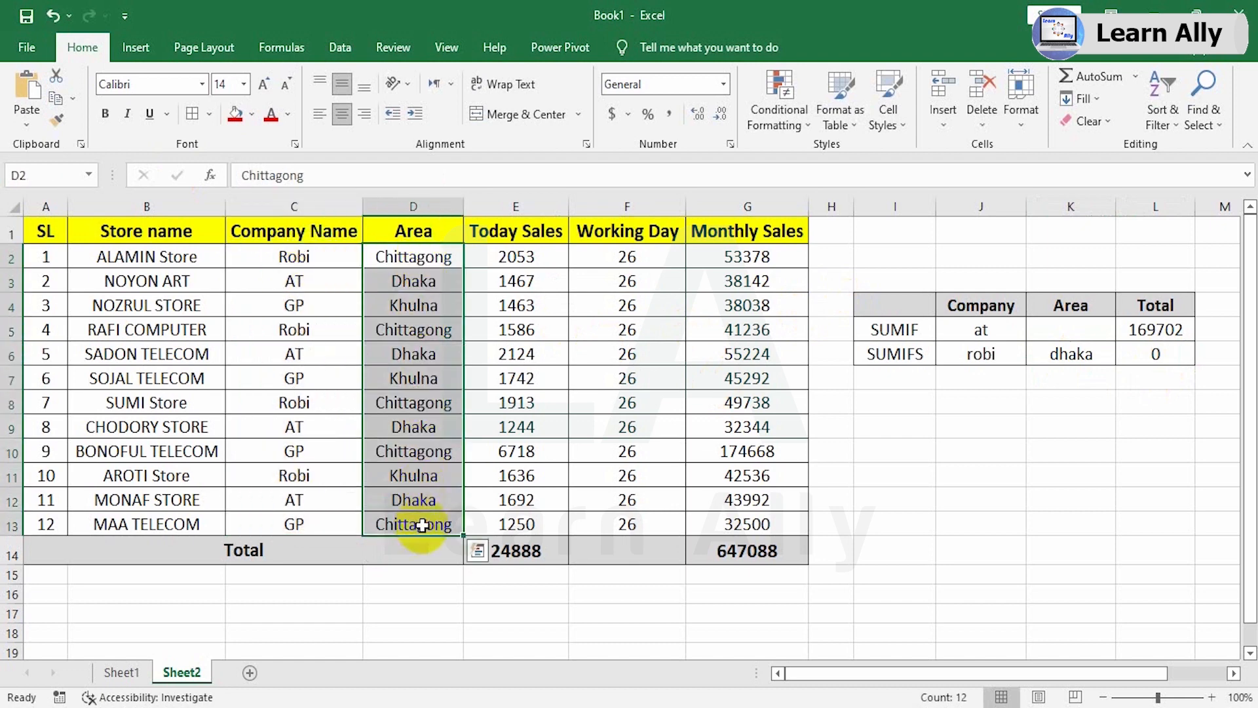
pyautogui.click(407, 474)
pyautogui.click(402, 401)
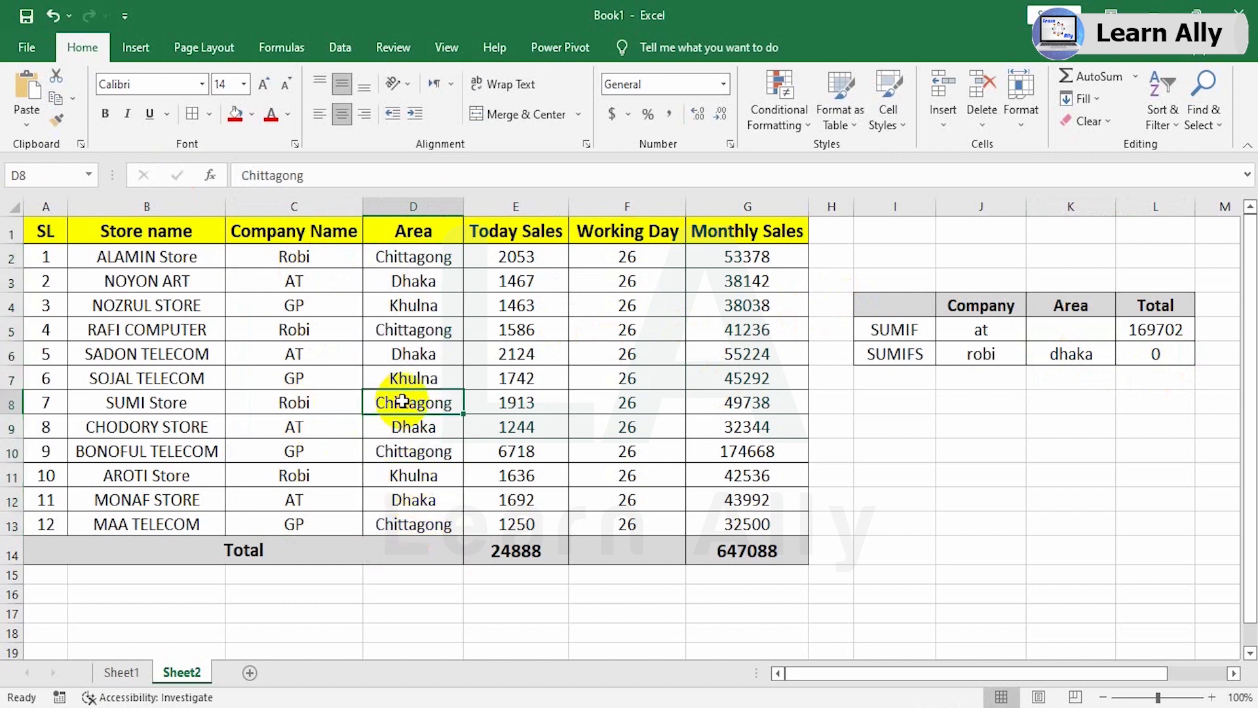
pyautogui.click(415, 330)
pyautogui.click(417, 256)
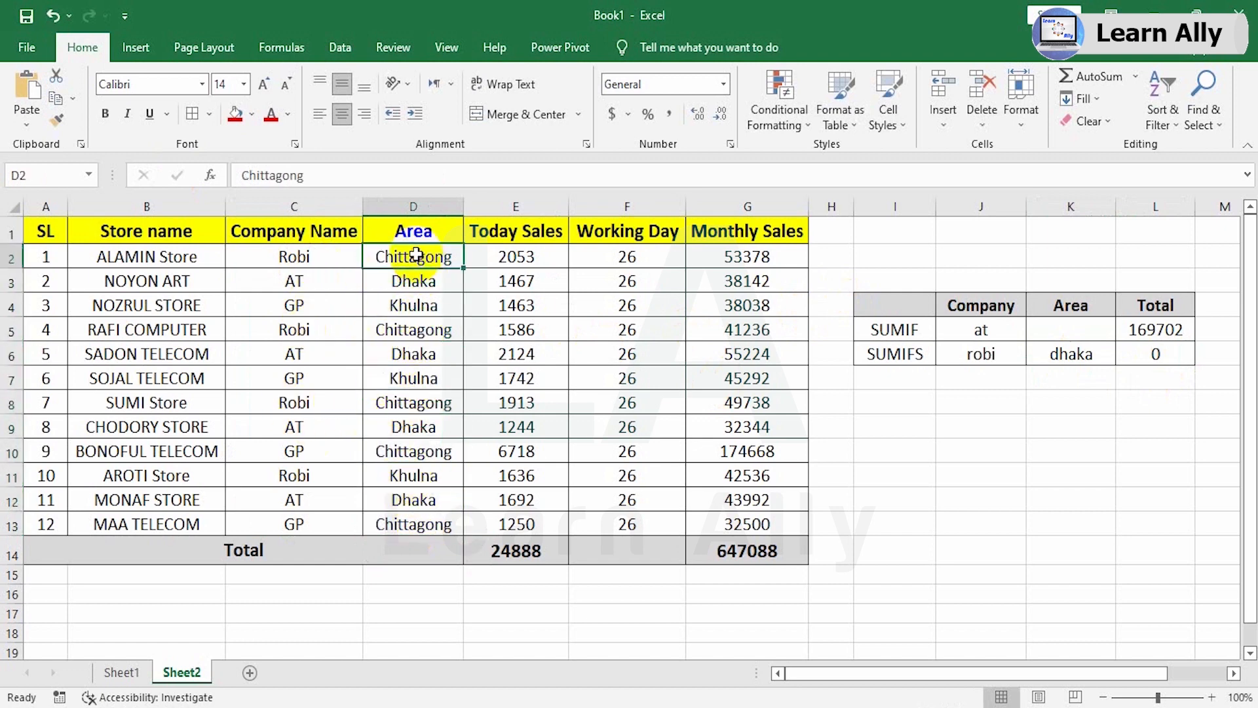
# Change the area of RAFI COMPUTER in D5 to dhaka and compare its Monthly Sales in G5 with the SUMIFS total.
pyautogui.click(409, 331)
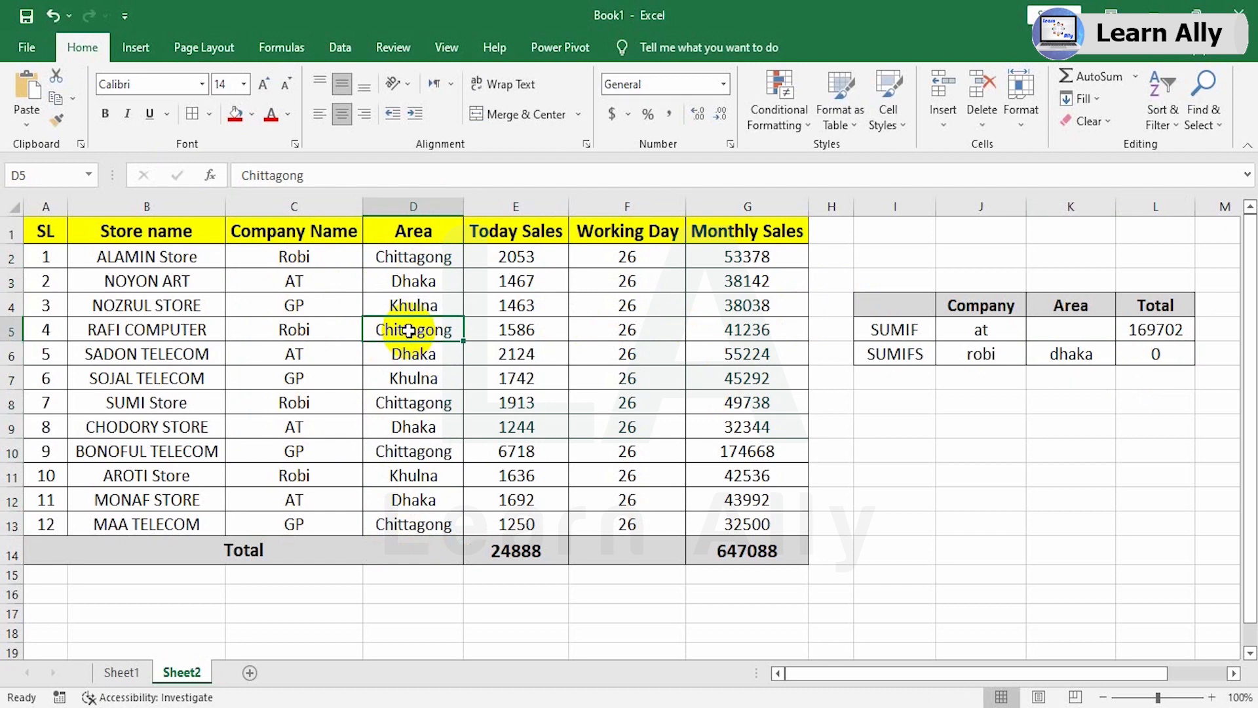
pyautogui.write('dhaka')
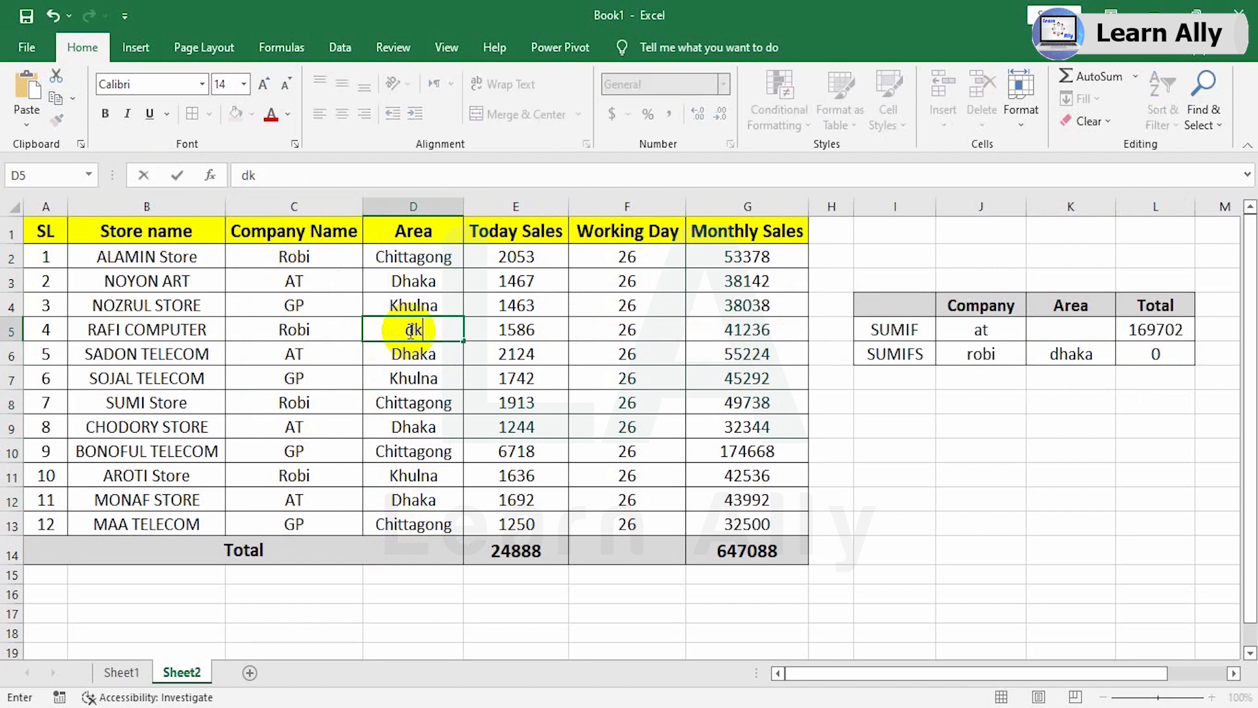
pyautogui.press('Return')
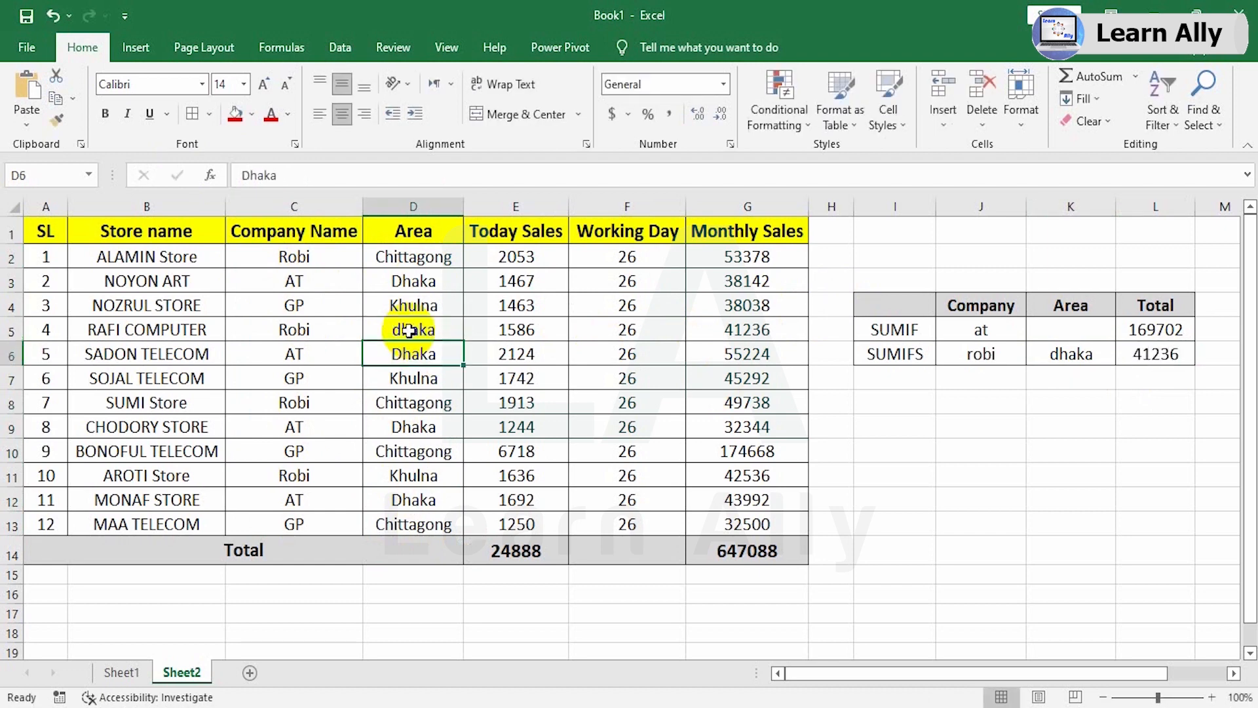
pyautogui.click(739, 330)
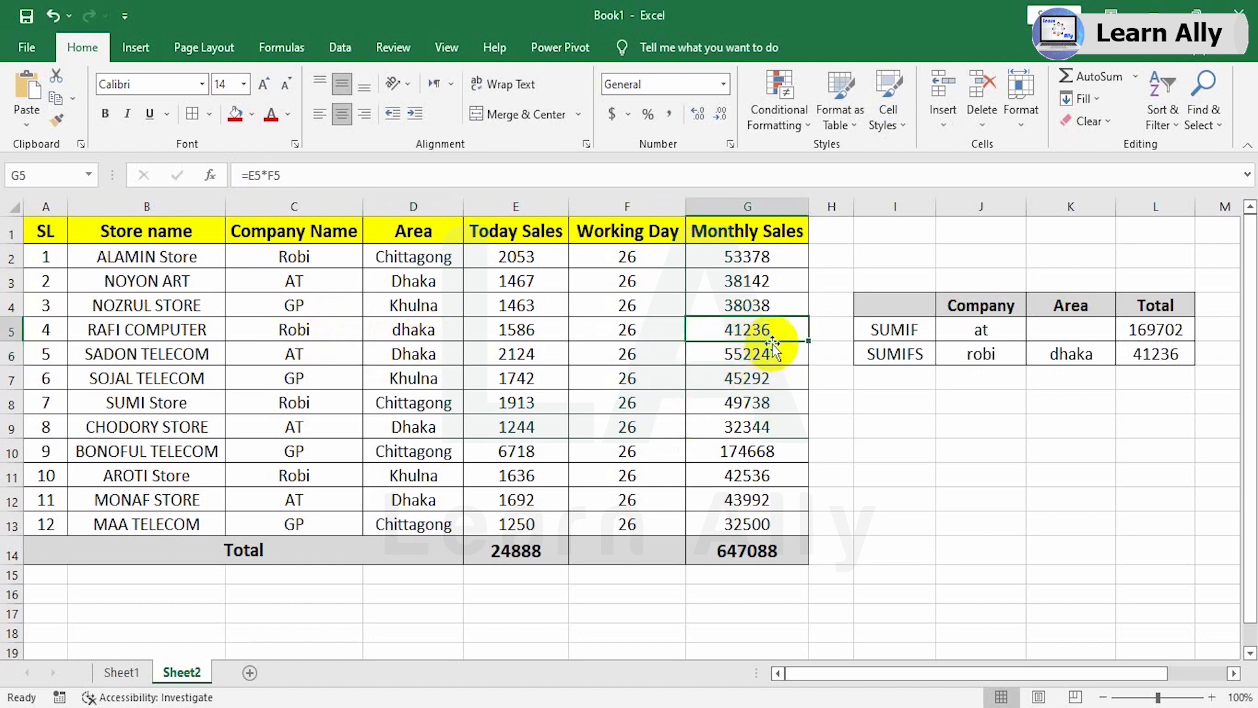
pyautogui.click(1178, 354)
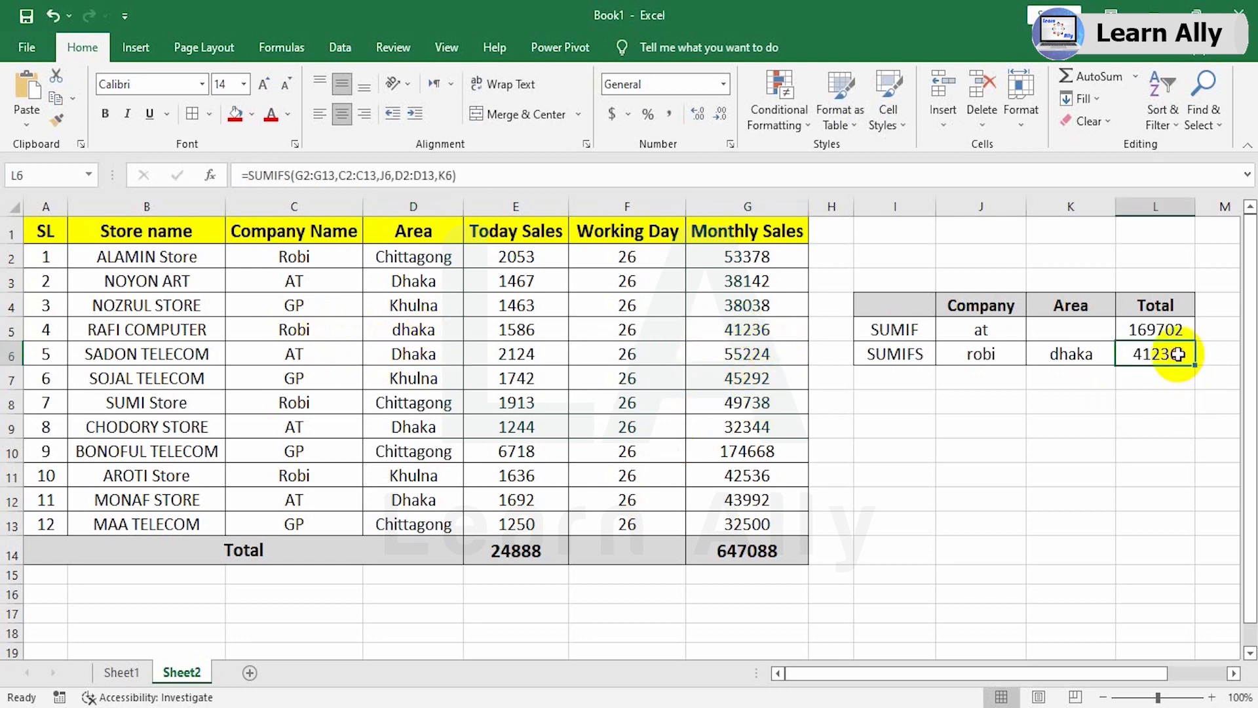
# Change the company criterion in J6 to at and check the SUMIFS total in L6.
pyautogui.click(989, 354)
pyautogui.write('at')
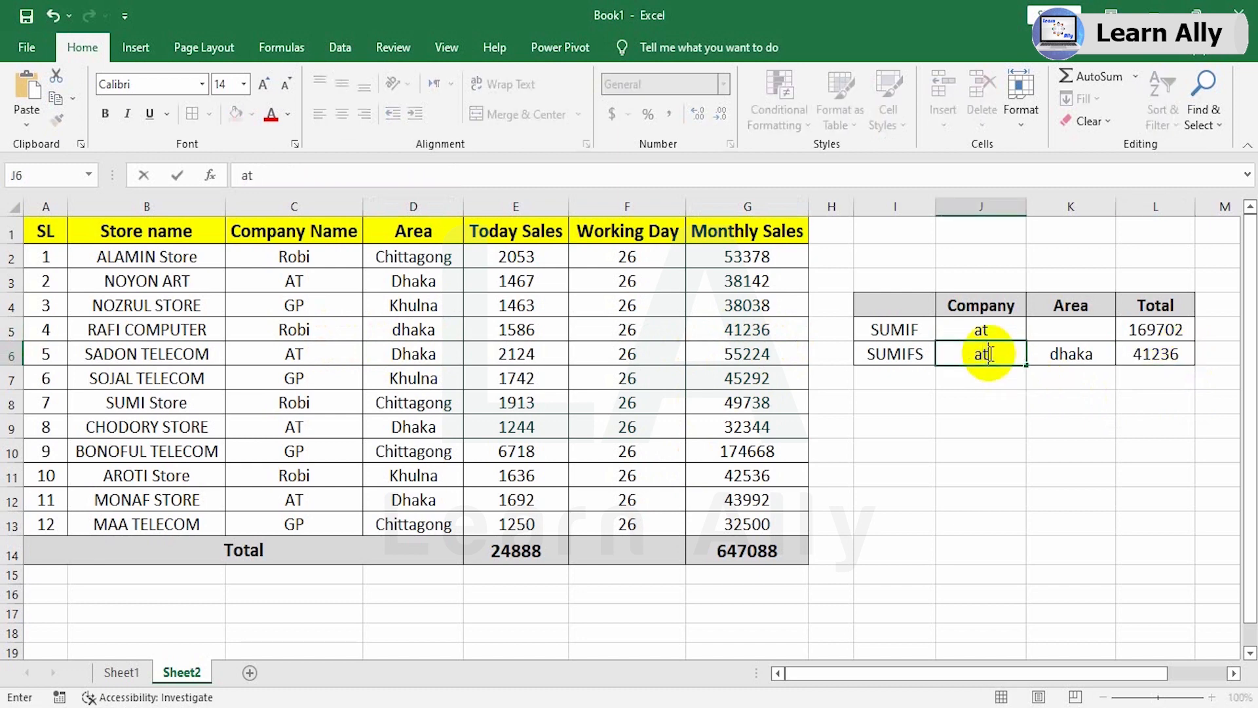
pyautogui.press('Return')
pyautogui.click(1164, 357)
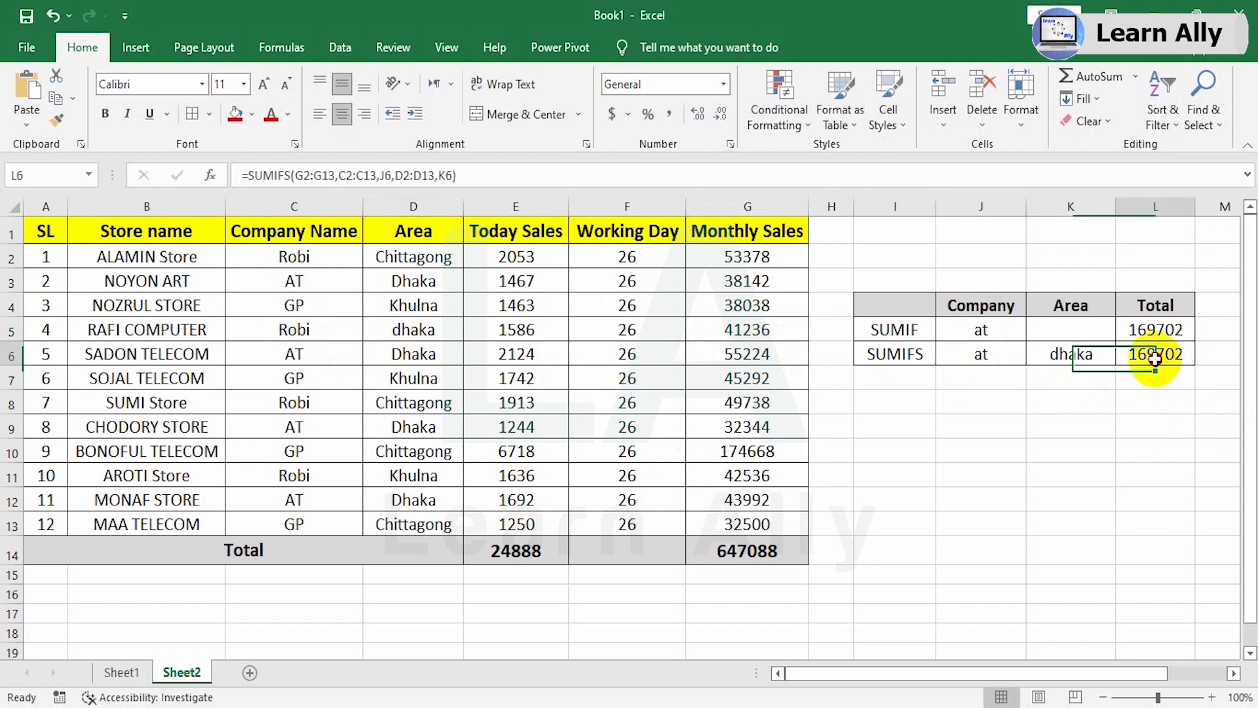
# Change the area criterion in K6 to khulna and check the SUMIFS total in L6.
pyautogui.click(1080, 355)
pyautogui.write('khulna')
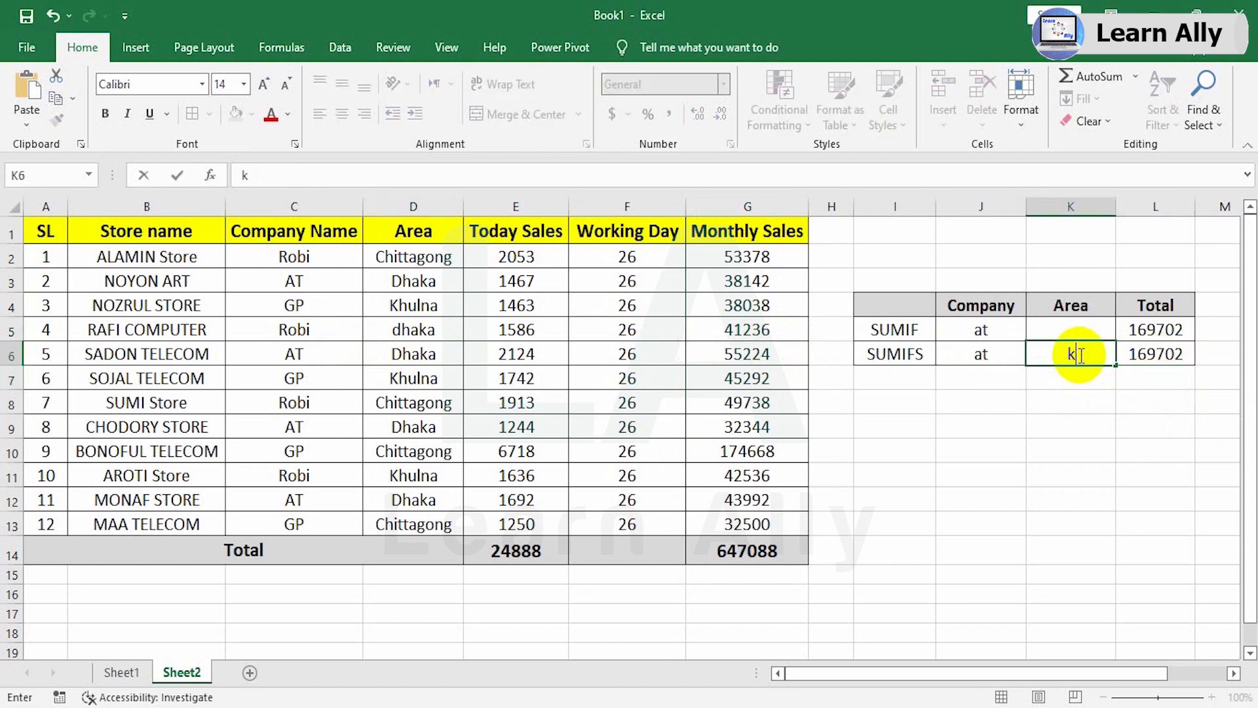
pyautogui.press('Return')
pyautogui.click(1172, 358)
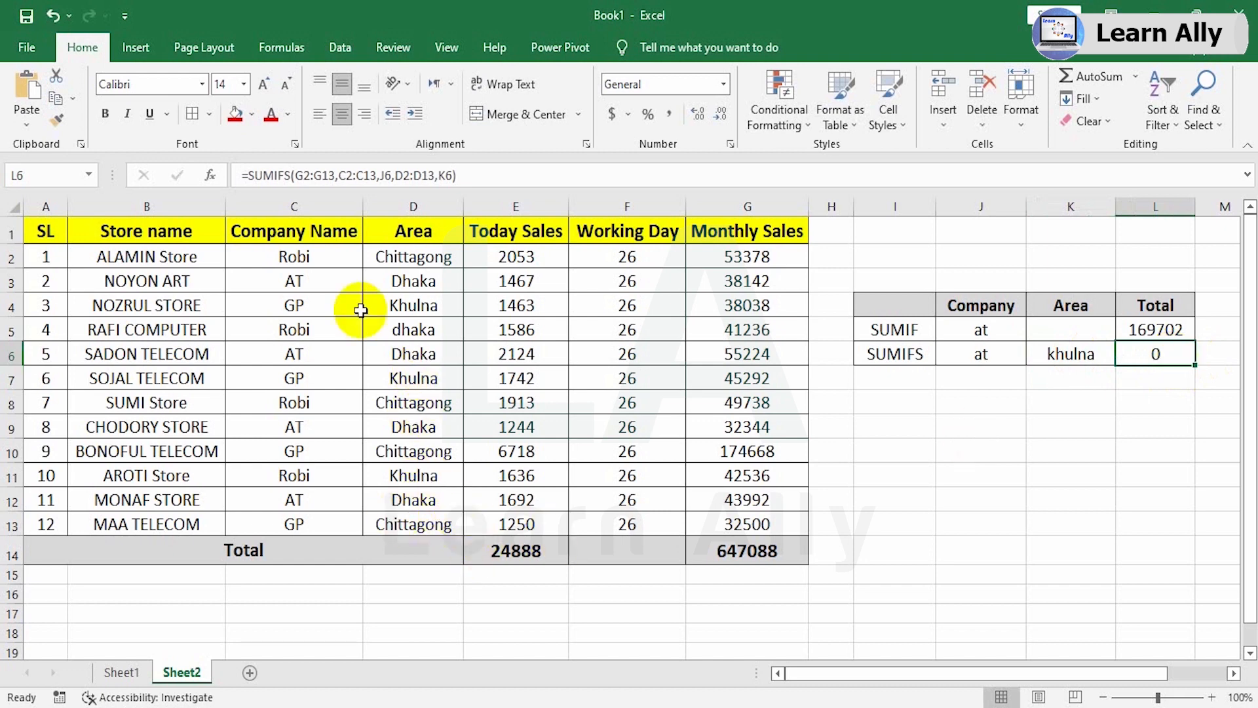
# Change the area of NOYON ART in D3 to khulna and check the SUMIFS total in L6.
pyautogui.click(416, 279)
pyautogui.write('khulna')
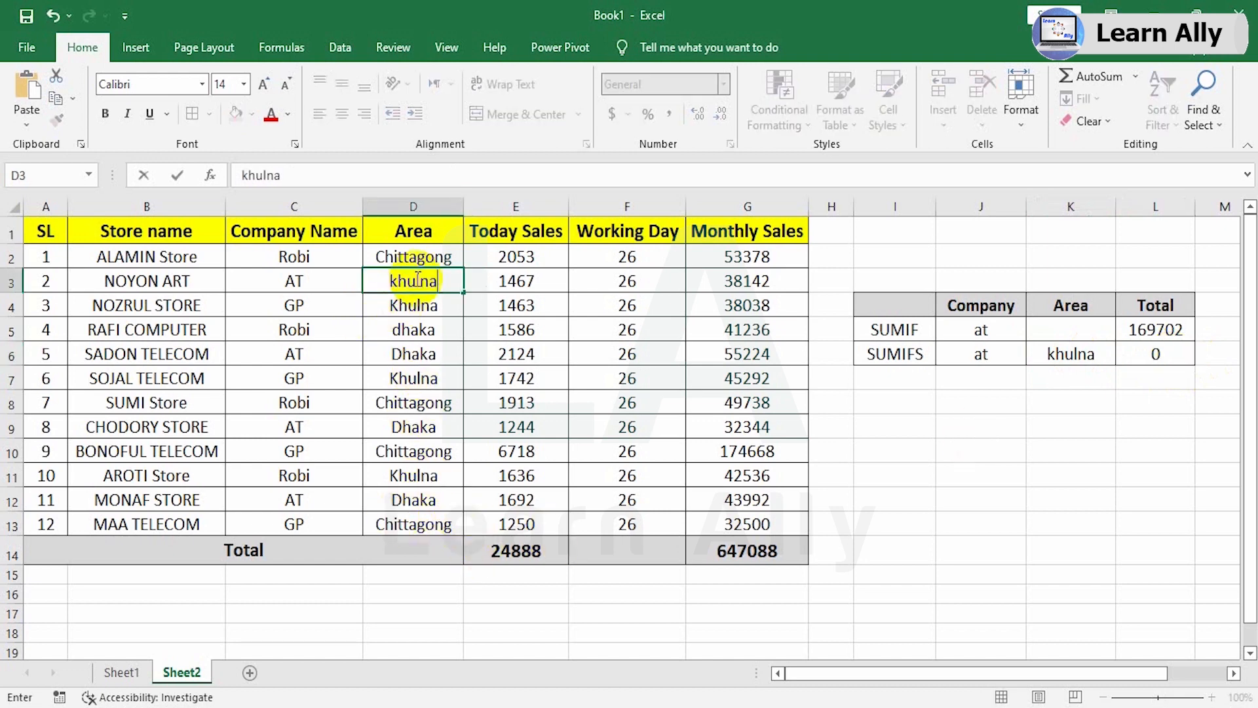
pyautogui.press('Return')
pyautogui.click(1169, 353)
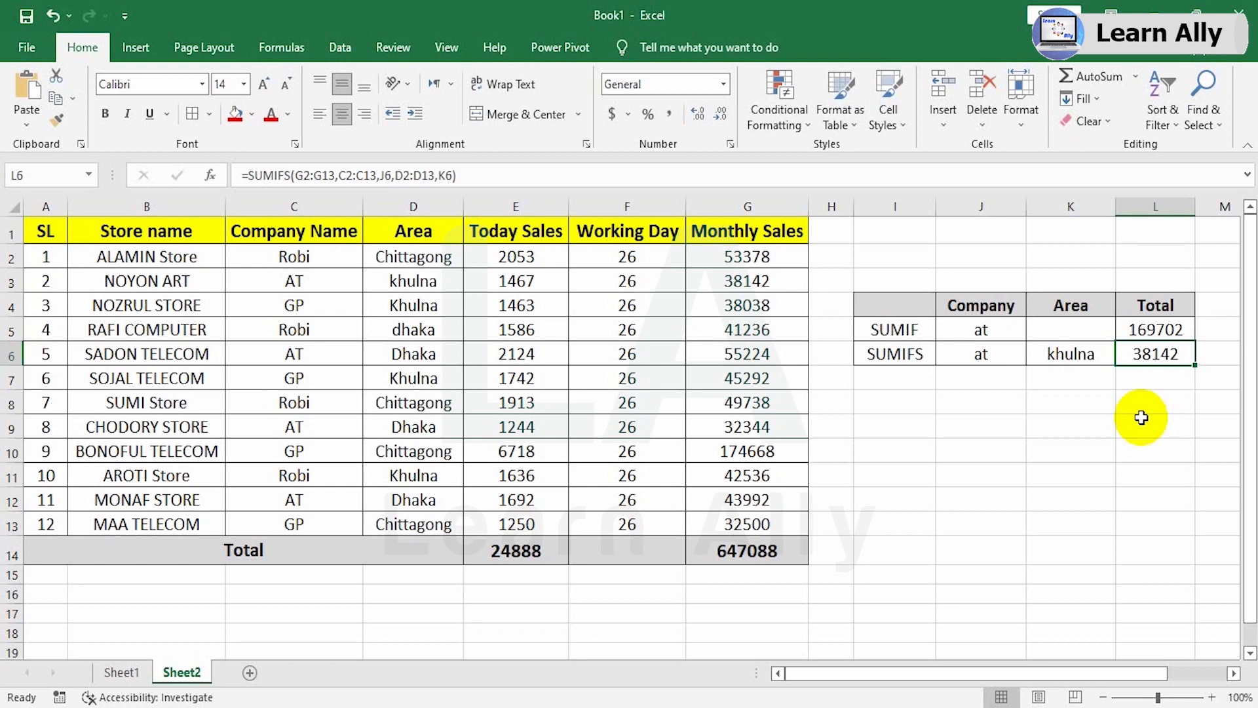
# Check the formula list on Sheet1 and examine how G2 on Sheet2 calculates Monthly Sales from Today Sales and Working Day.
pyautogui.moveTo(894, 329); pyautogui.dragTo(894, 354)
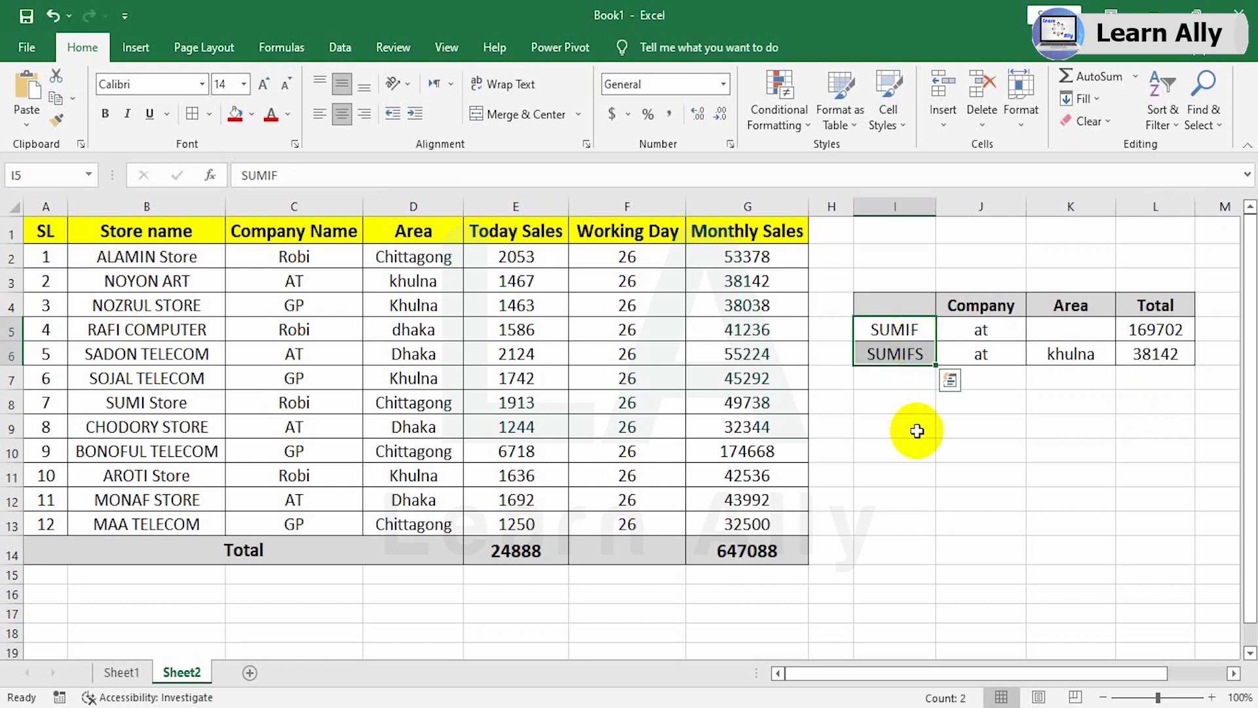
pyautogui.click(121, 672)
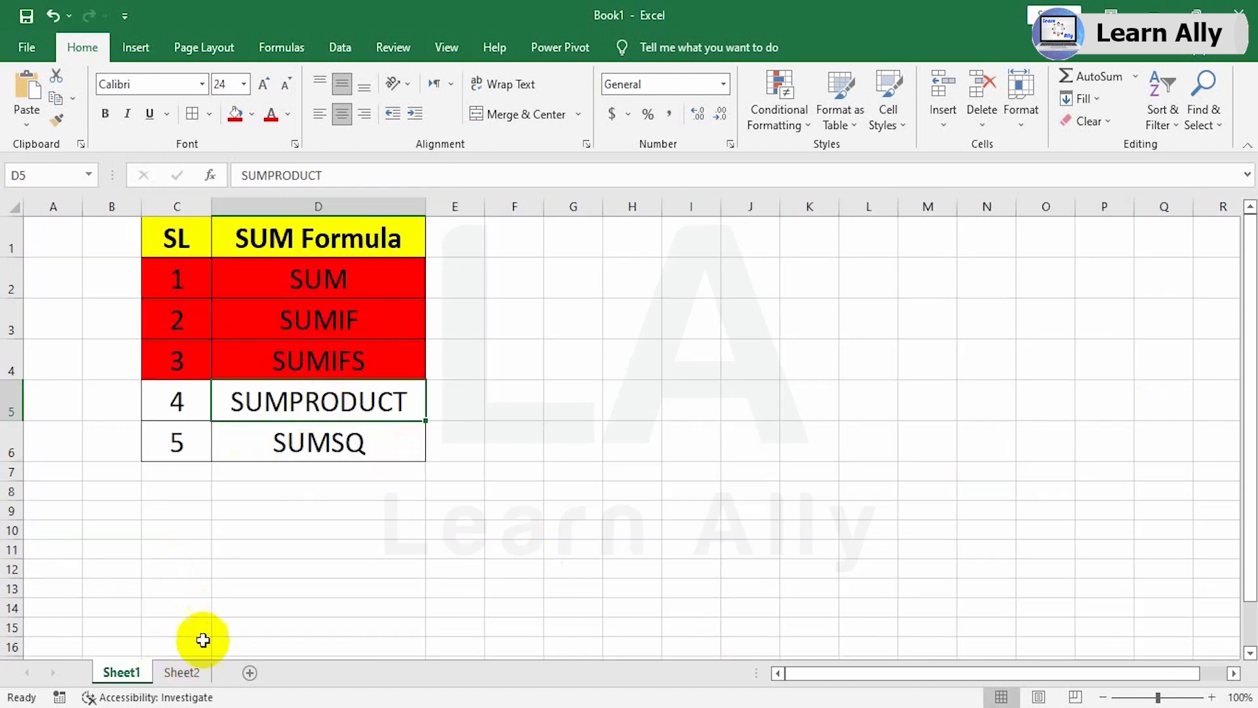
pyautogui.click(184, 672)
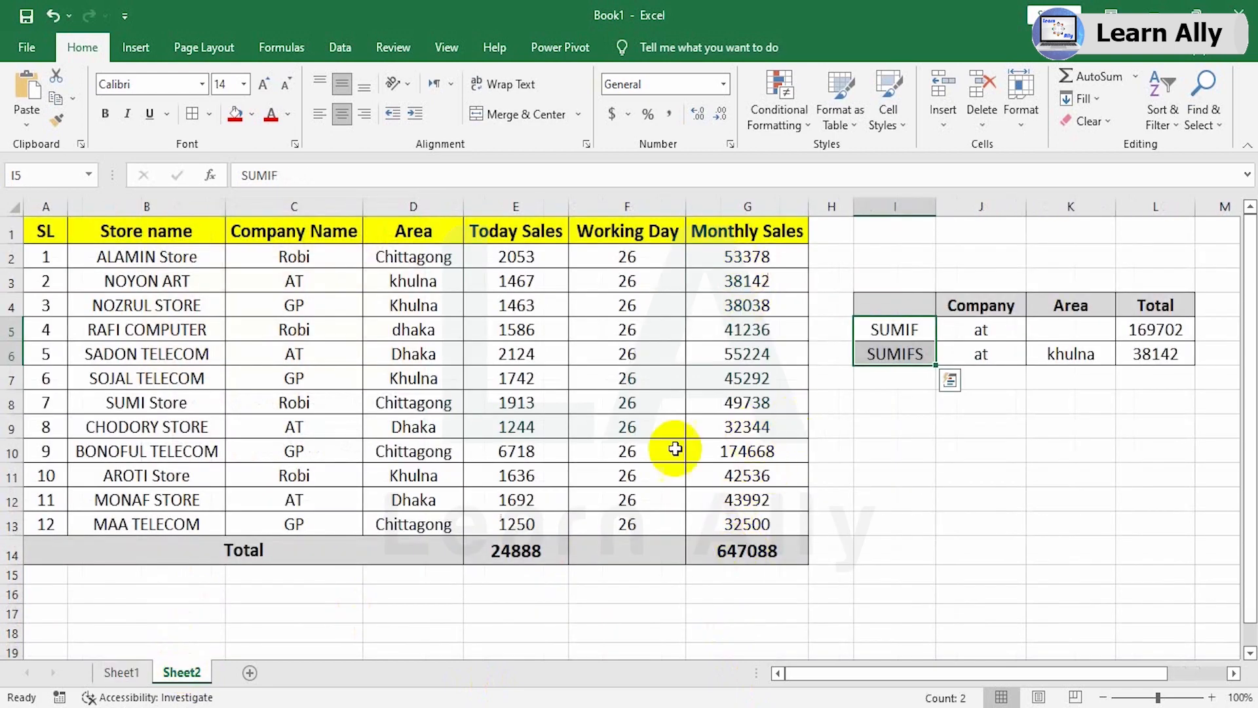
pyautogui.moveTo(516, 257); pyautogui.dragTo(515, 525)
pyautogui.moveTo(654, 253); pyautogui.dragTo(640, 509)
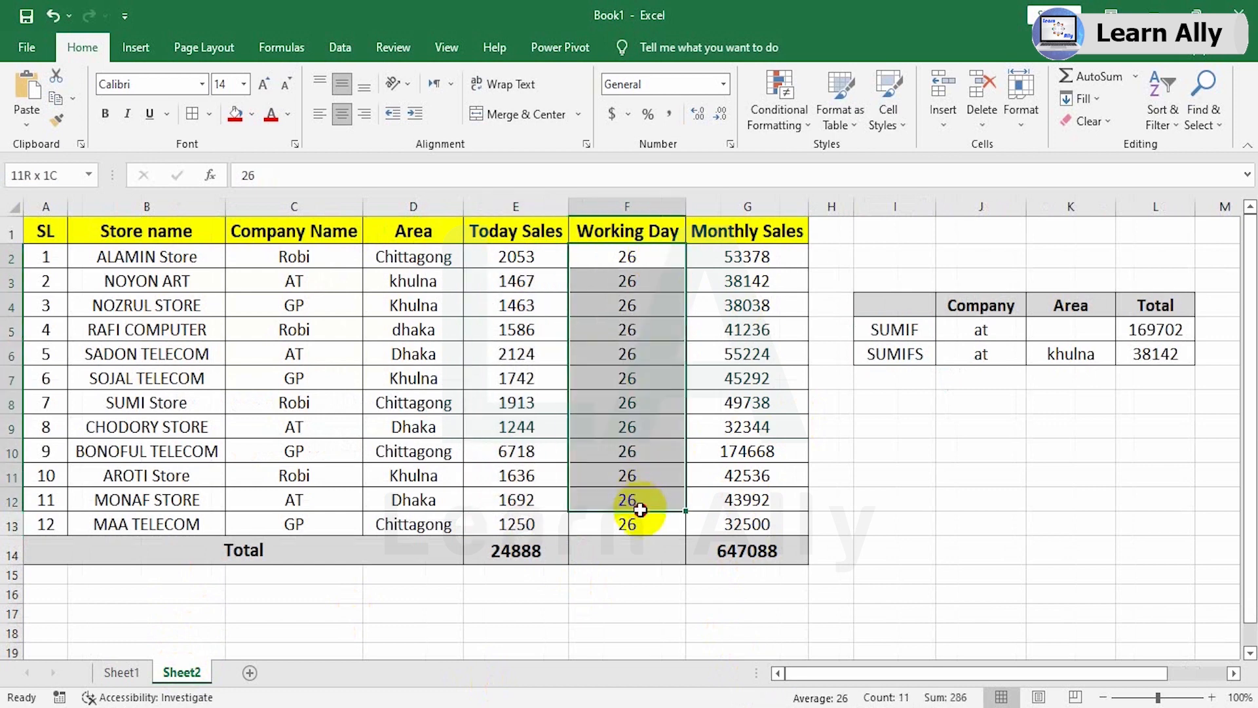
pyautogui.click(753, 254)
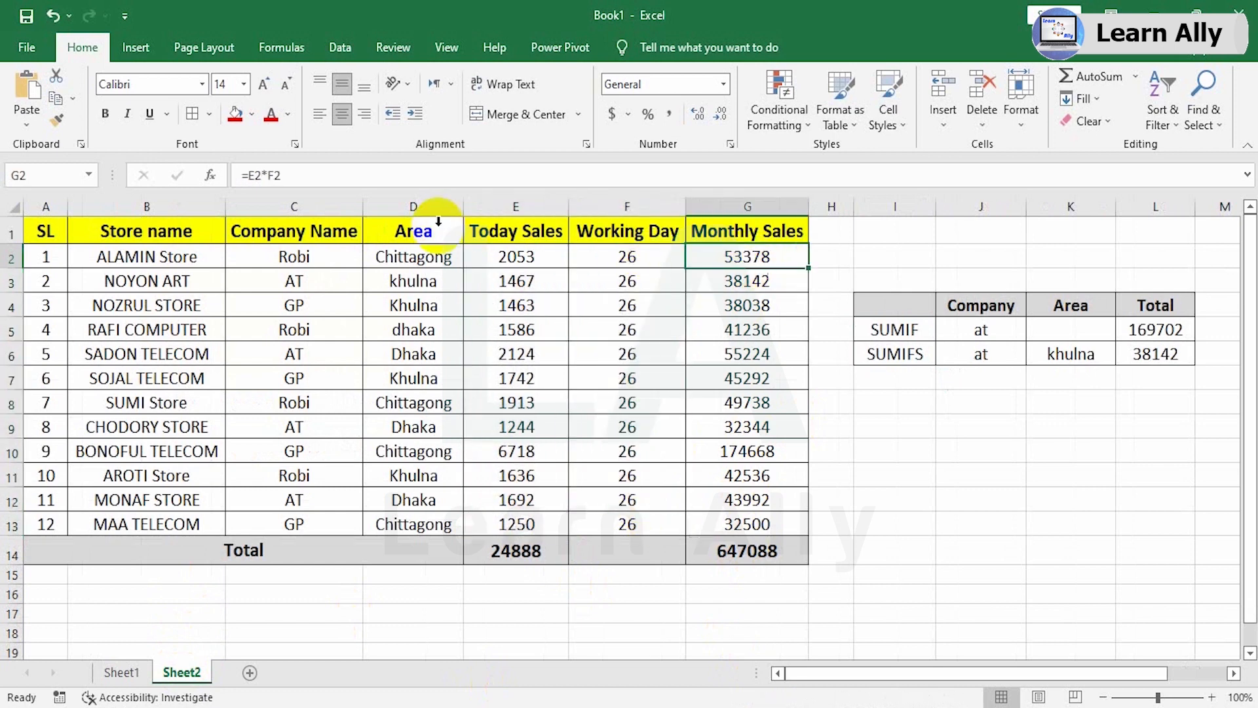
pyautogui.click(329, 174)
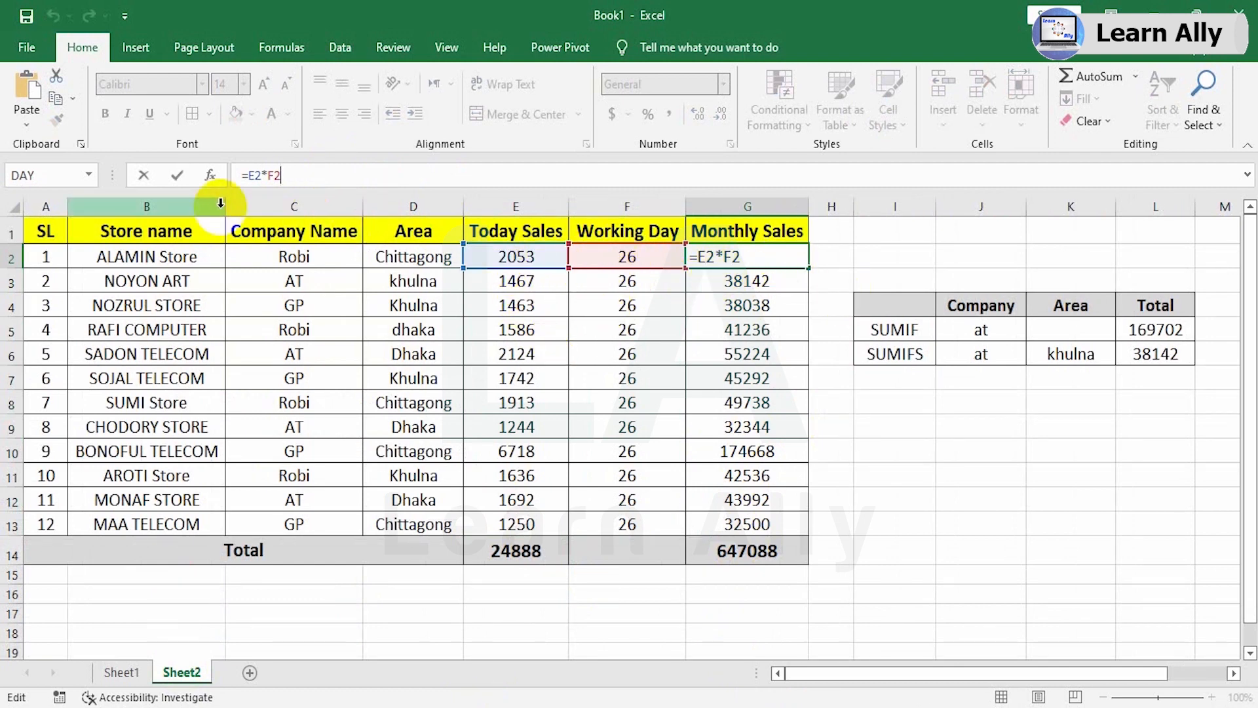
pyautogui.click(177, 175)
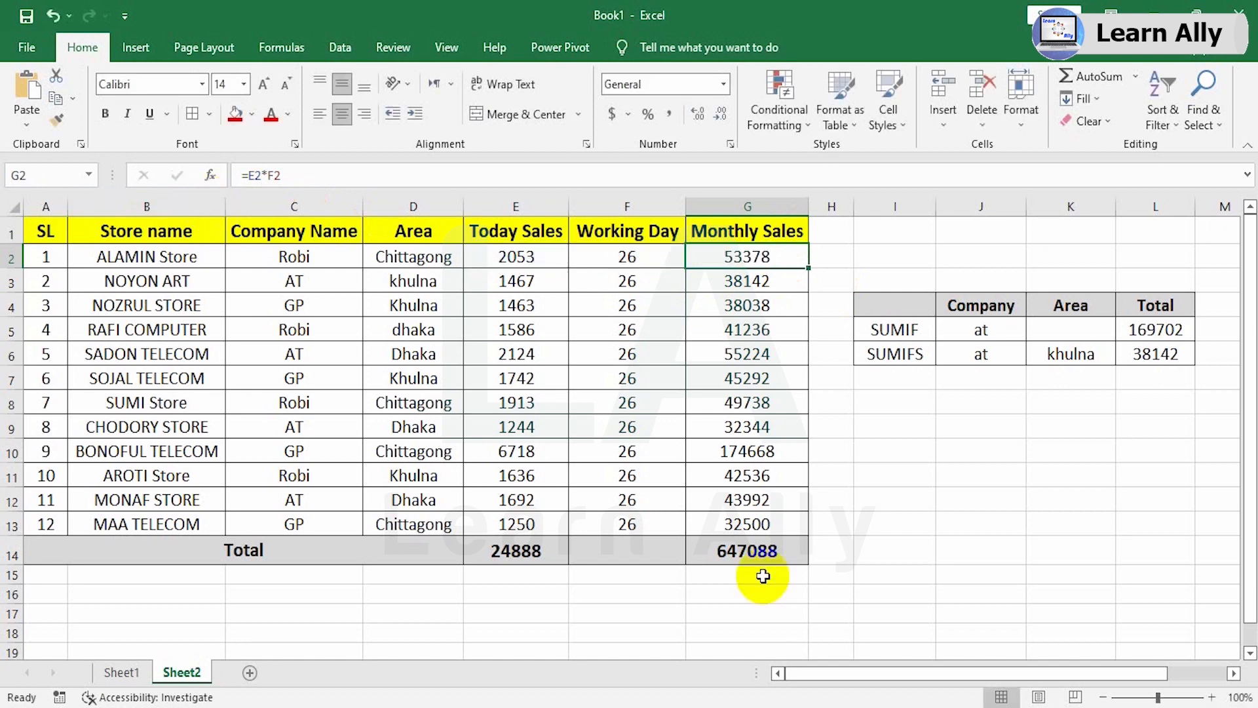
pyautogui.moveTo(505, 254); pyautogui.dragTo(747, 257)
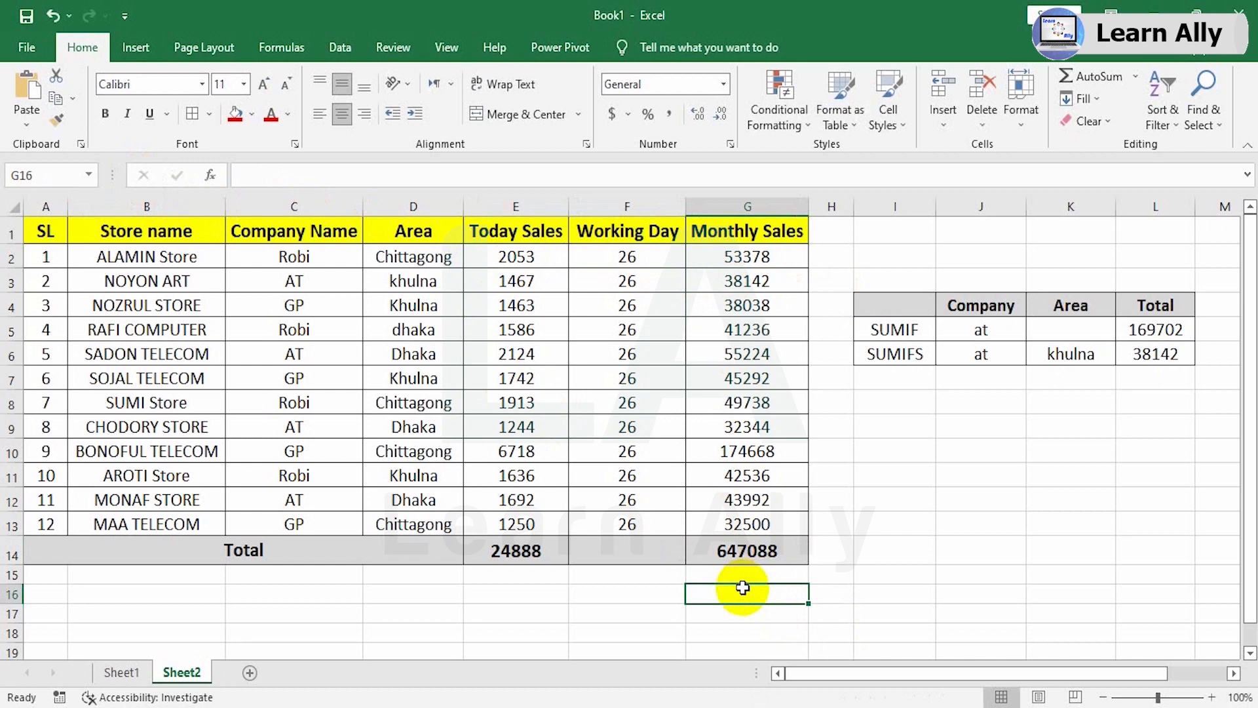
# Enter the formula =SUMPRODUCT(E2:E13,F2:F13) in G16 to total Today Sales multiplied by Working Day.
pyautogui.write('=')
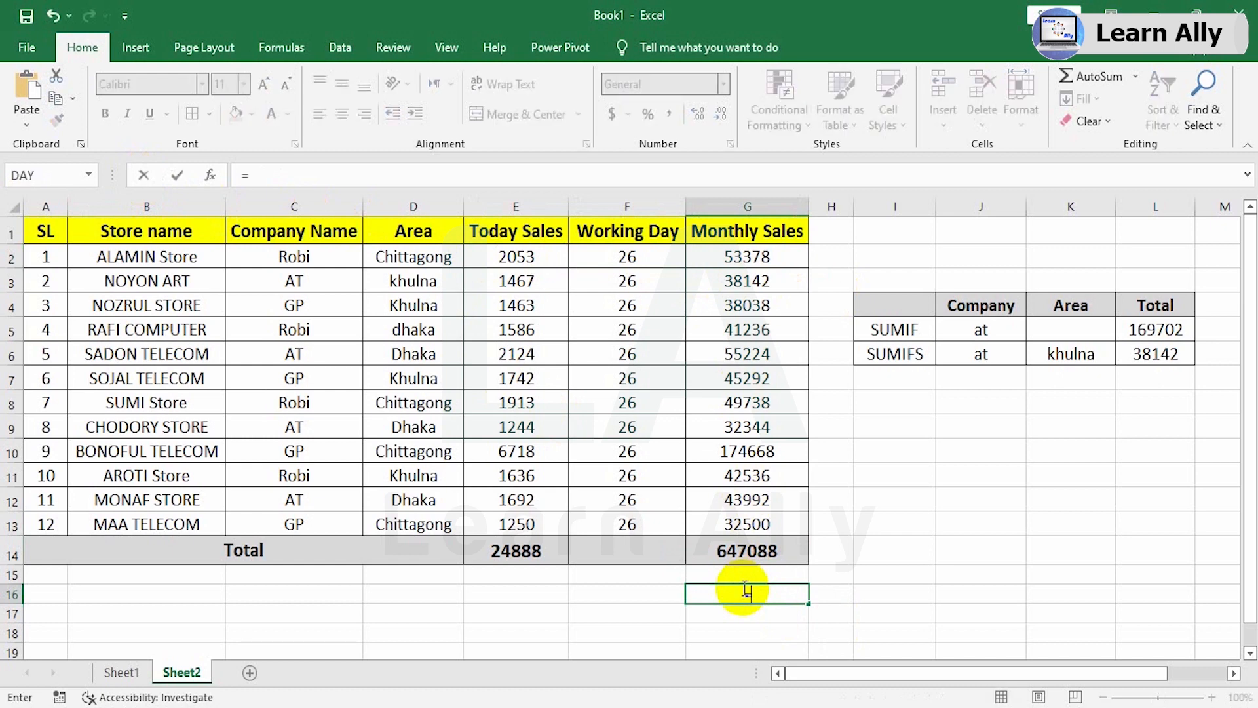
pyautogui.write('sum')
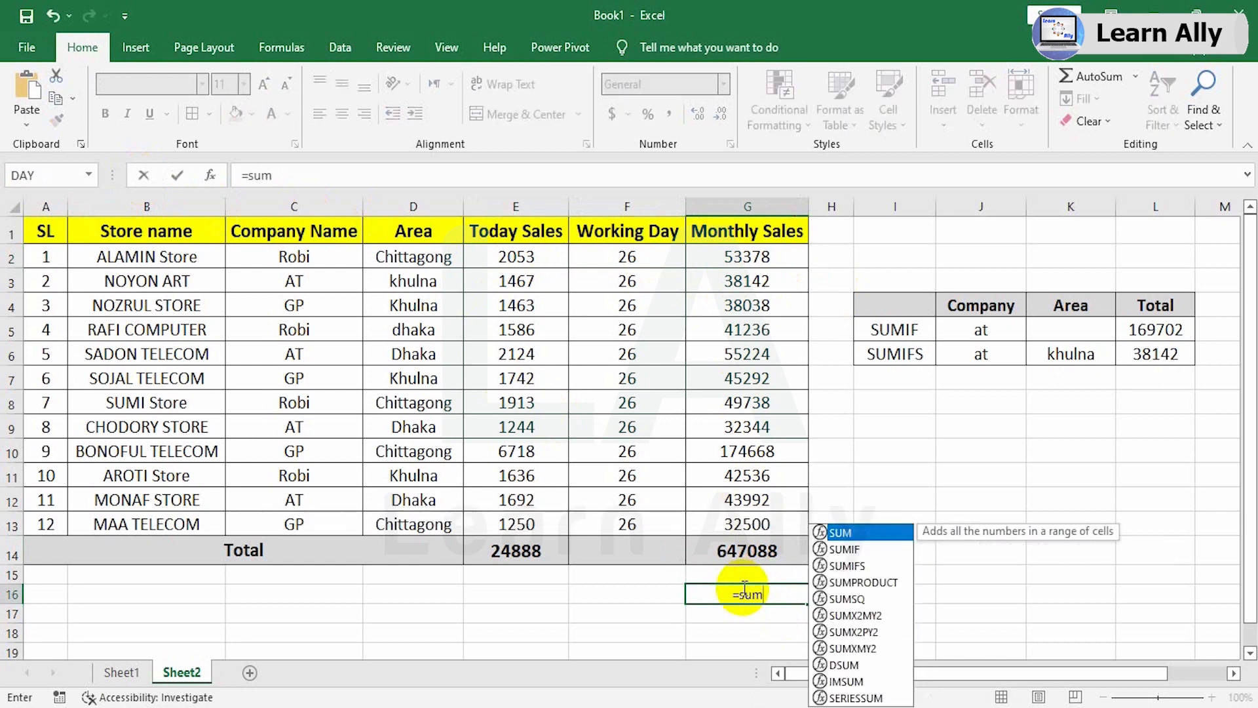
pyautogui.click(856, 569)
pyautogui.click(859, 584)
pyautogui.doubleClick(859, 583)
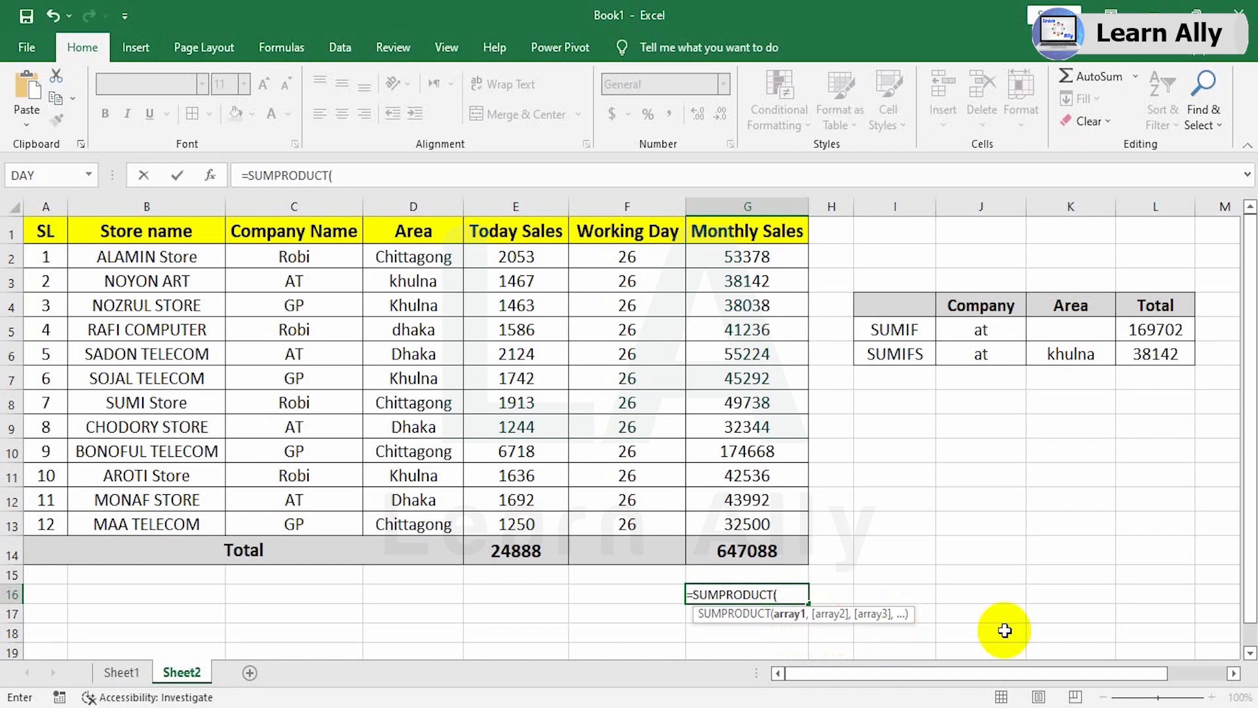
pyautogui.moveTo(518, 256); pyautogui.dragTo(513, 517)
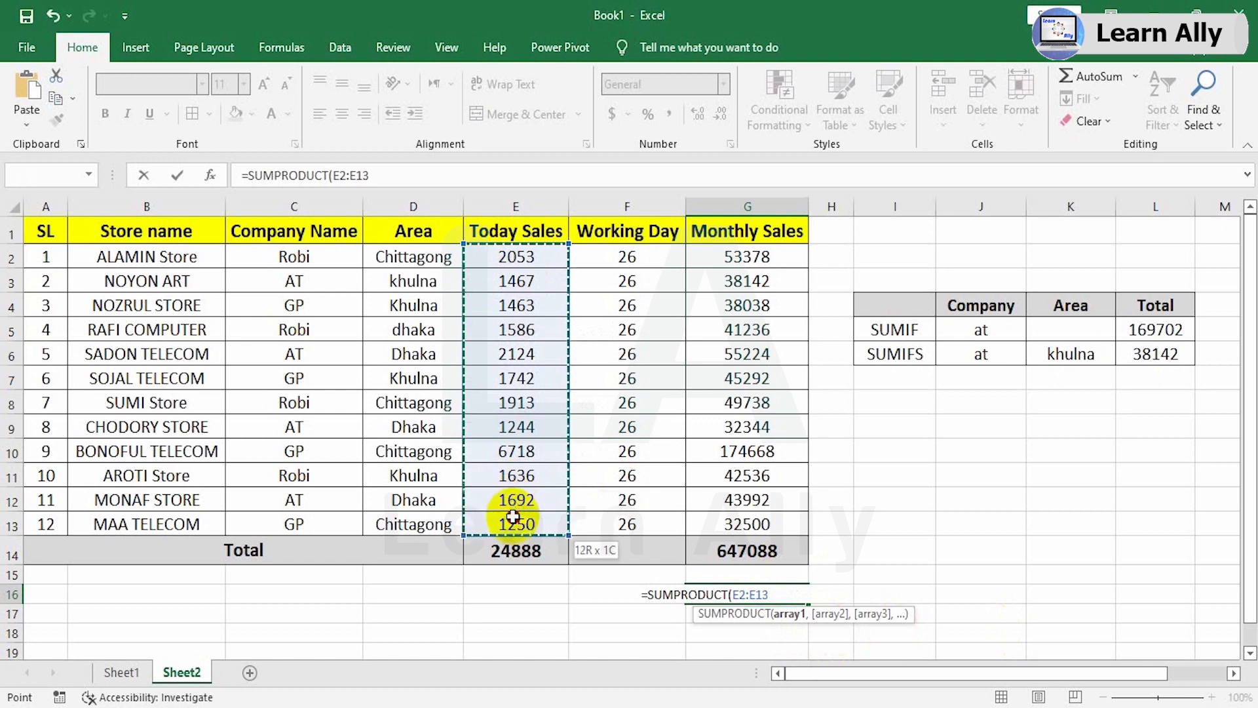
pyautogui.write(',')
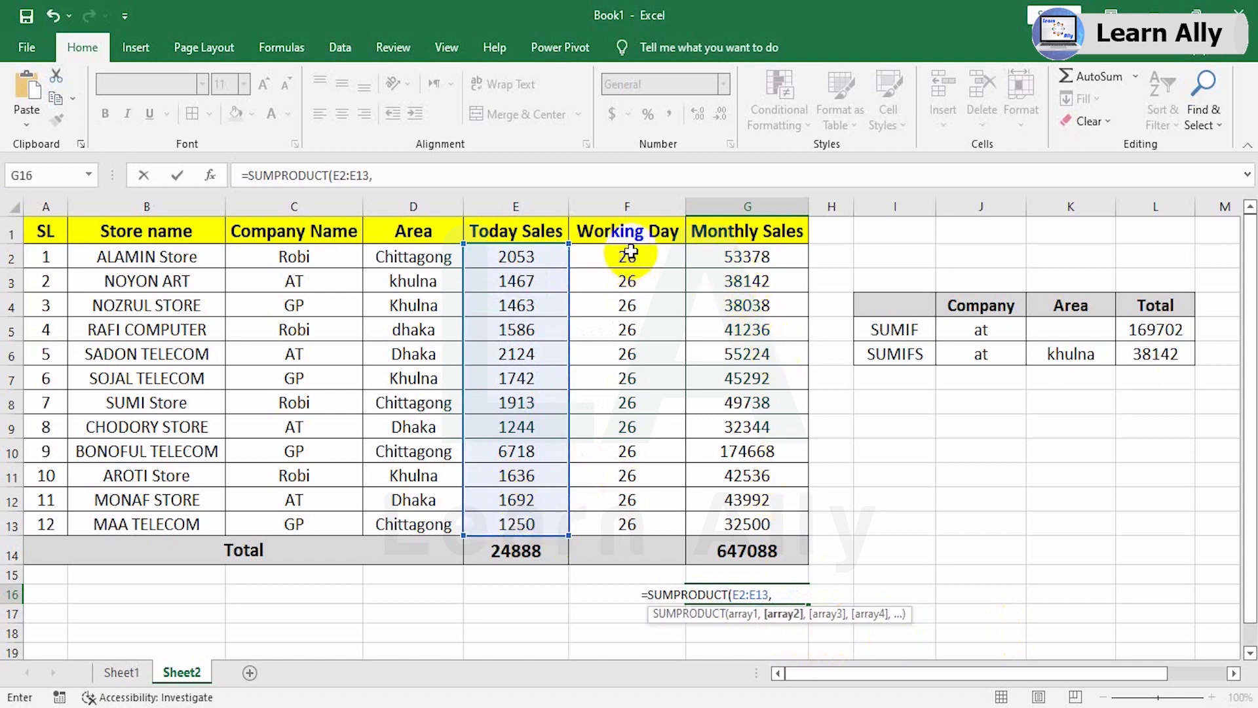
pyautogui.moveTo(631, 251); pyautogui.dragTo(628, 526)
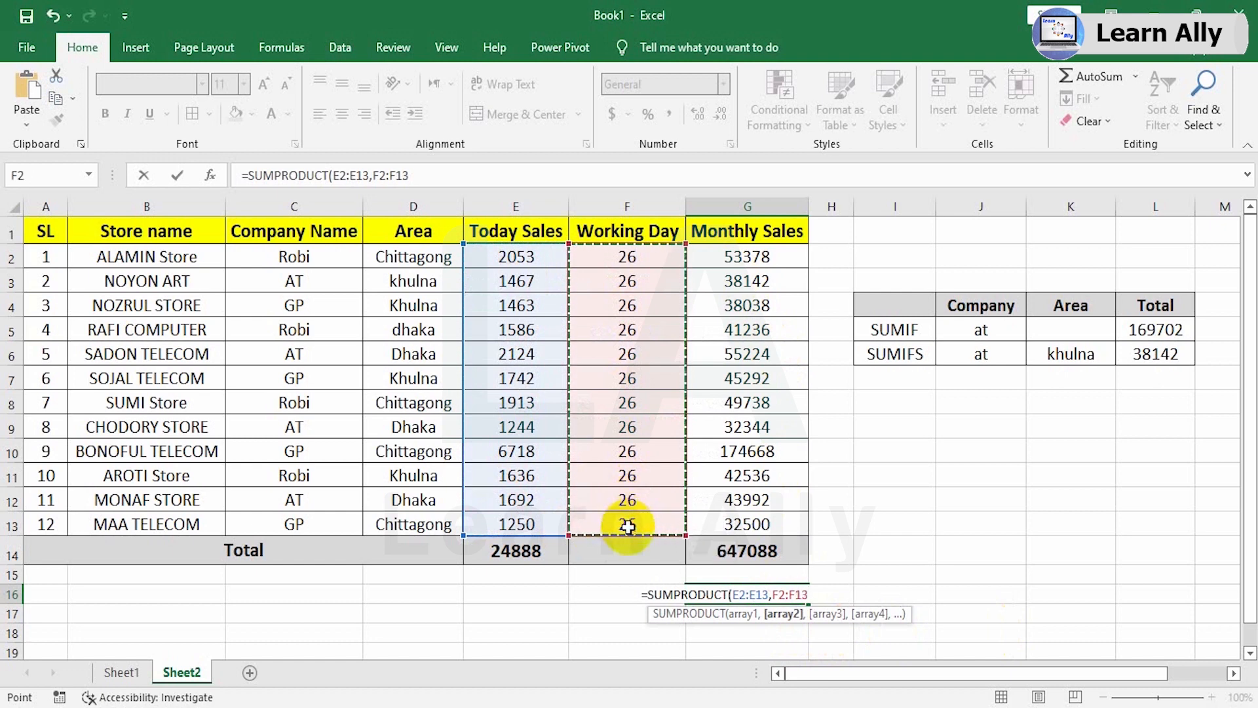
pyautogui.press('Return')
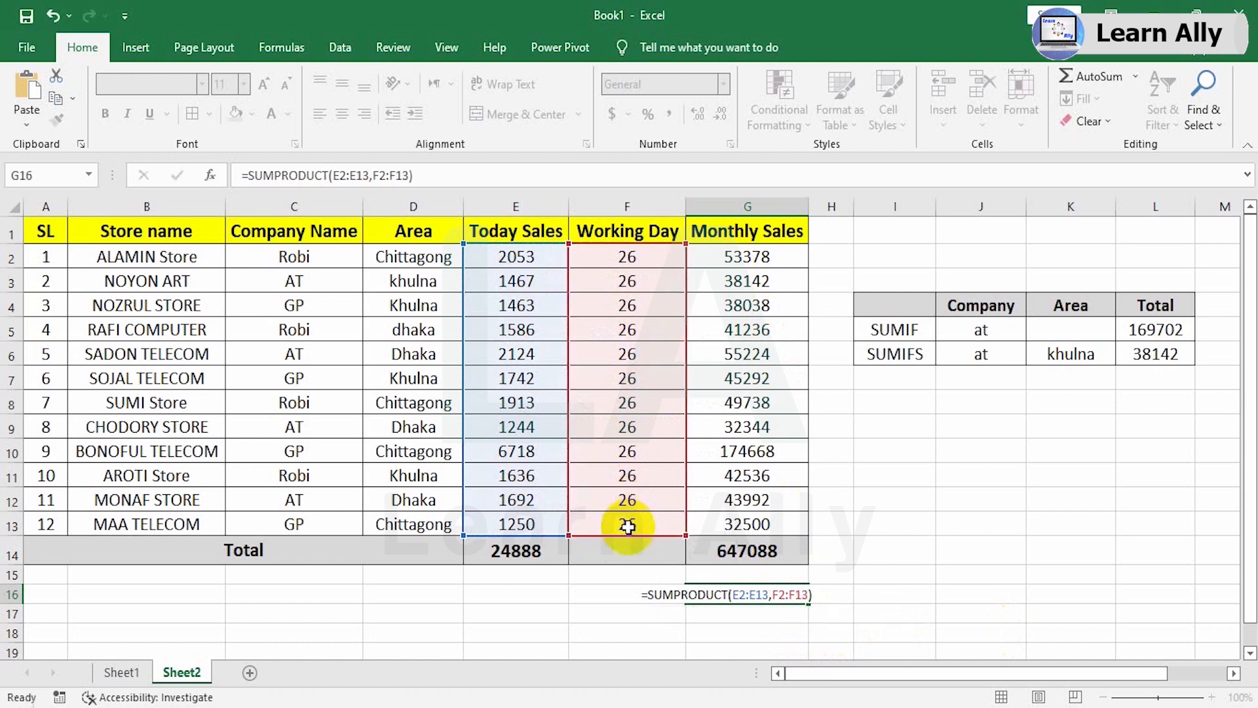
pyautogui.press('Return')
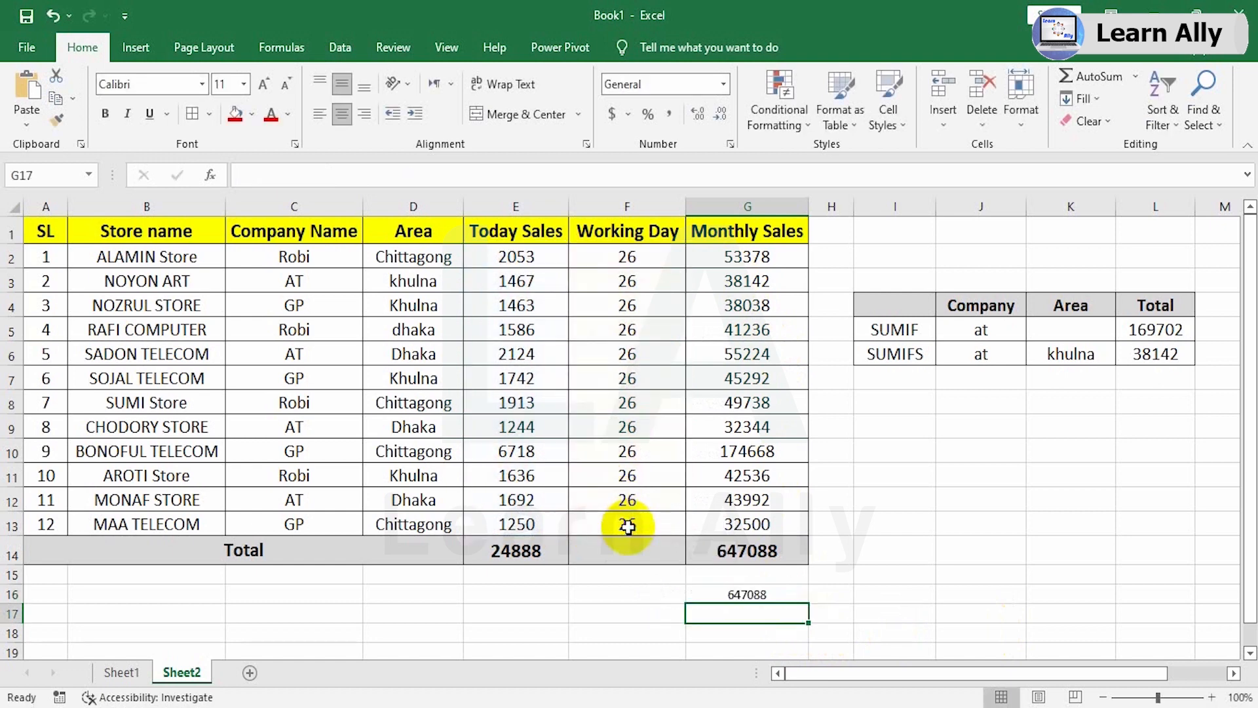
# Format the SUMPRODUCT result in G16 as bold with font size 16.
pyautogui.click(743, 594)
pyautogui.click(243, 84)
pyautogui.click(226, 191)
pyautogui.click(105, 114)
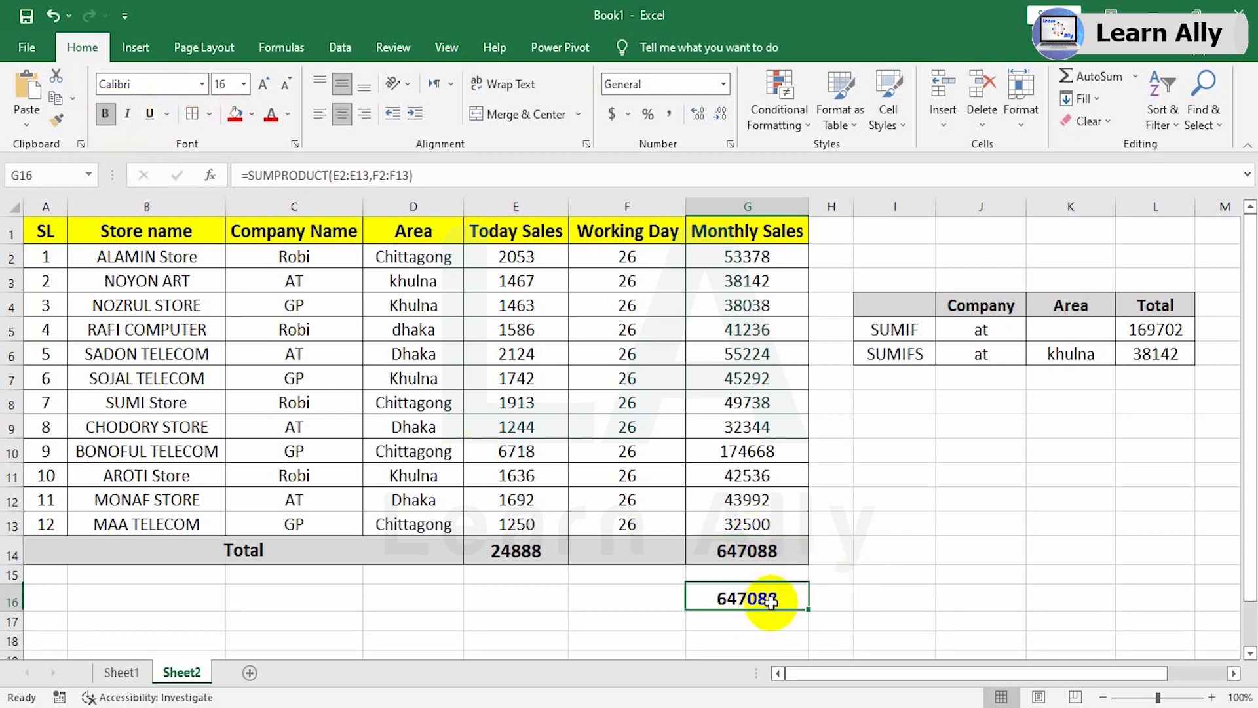
pyautogui.click(916, 520)
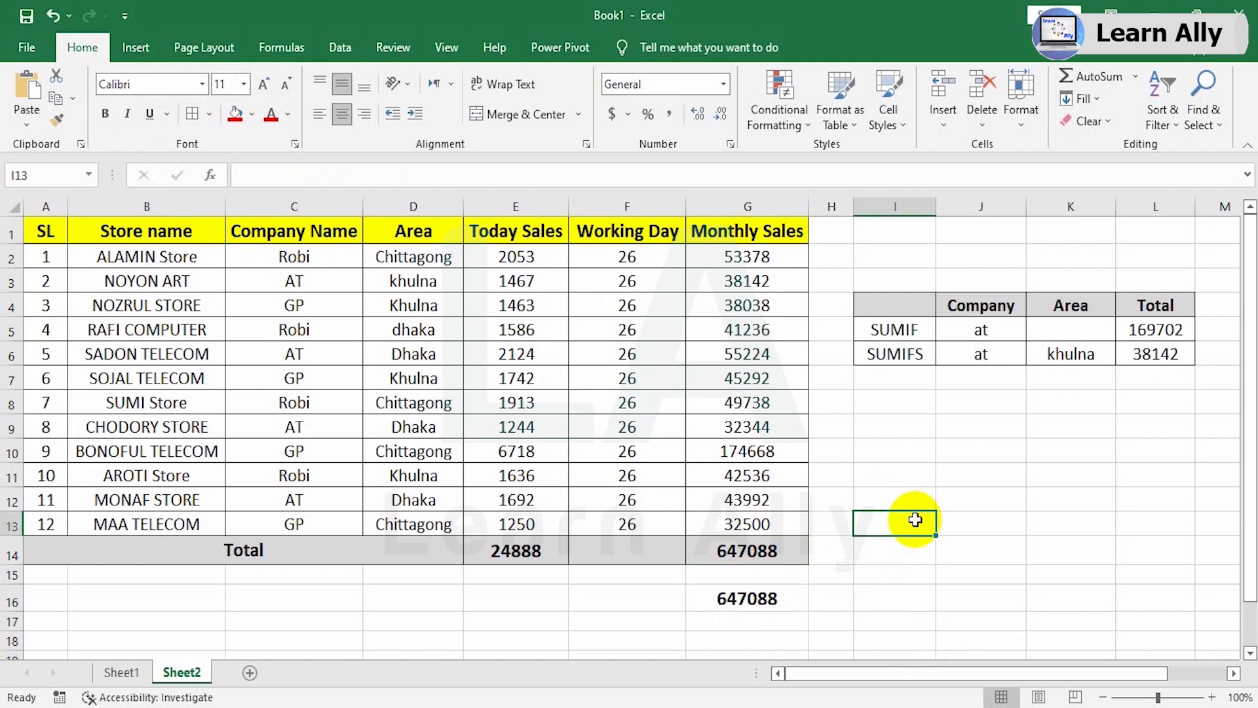
# Fill the SUMPRODUCT row, C5:D5, of the formula list on Sheet1 with red.
pyautogui.moveTo(746, 257); pyautogui.dragTo(743, 521)
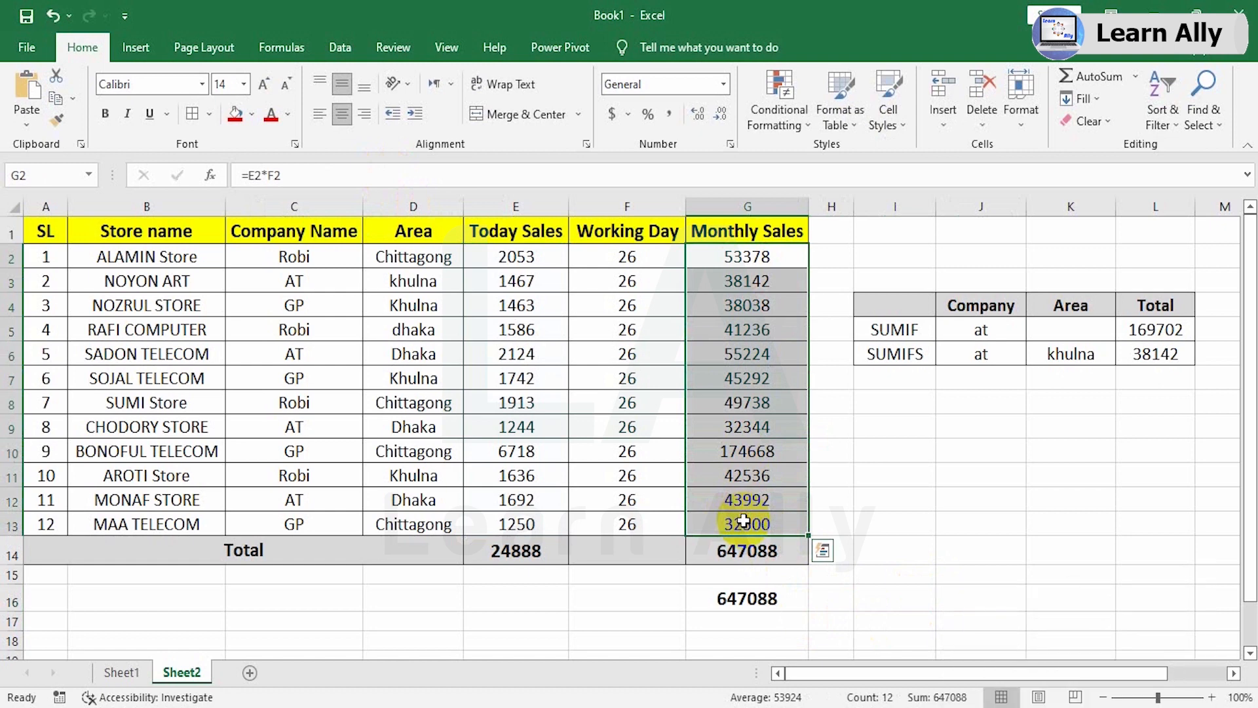
pyautogui.click(119, 672)
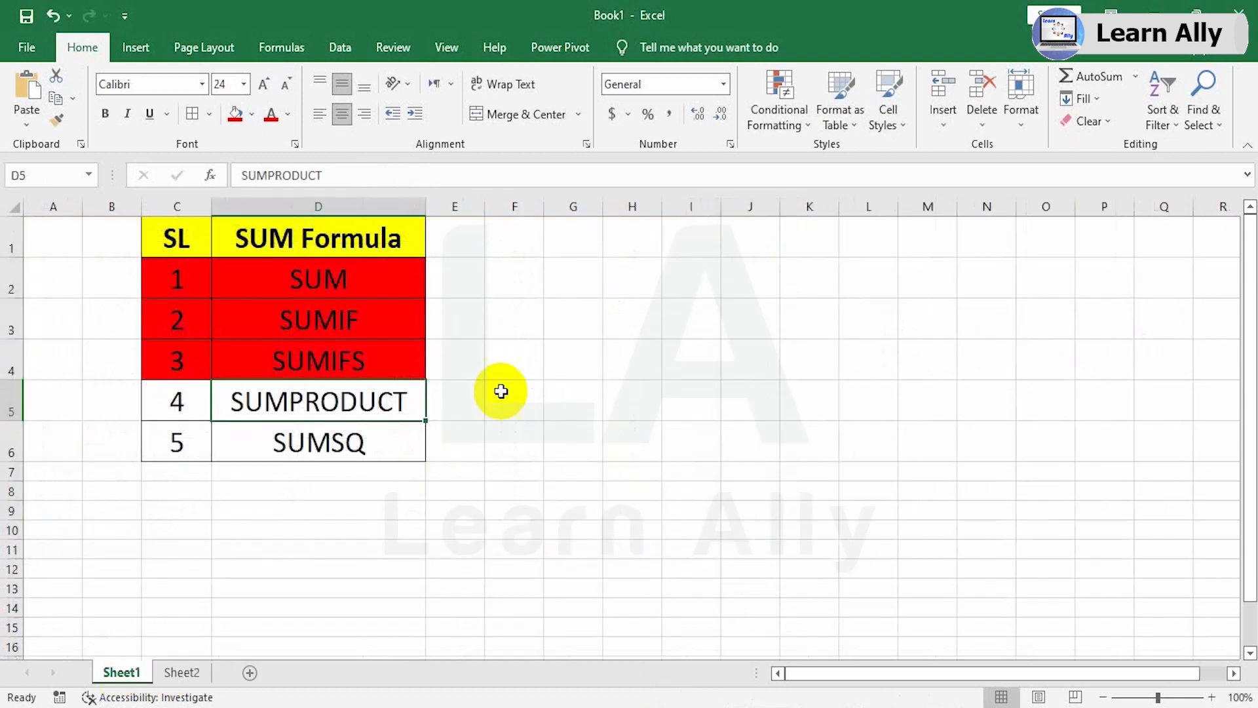
pyautogui.moveTo(176, 401); pyautogui.dragTo(320, 404)
pyautogui.click(236, 114)
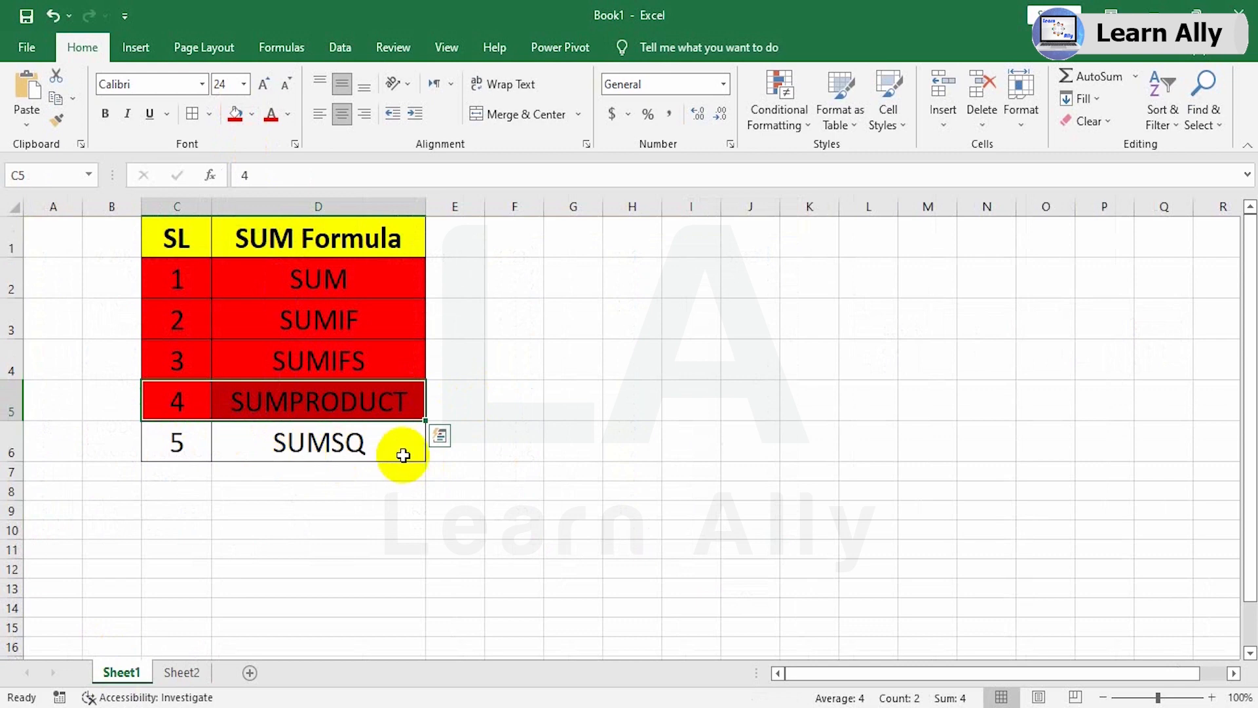
# Add a new worksheet and enter 4 in E5 and 5 in F5.
pyautogui.click(250, 672)
pyautogui.click(299, 306)
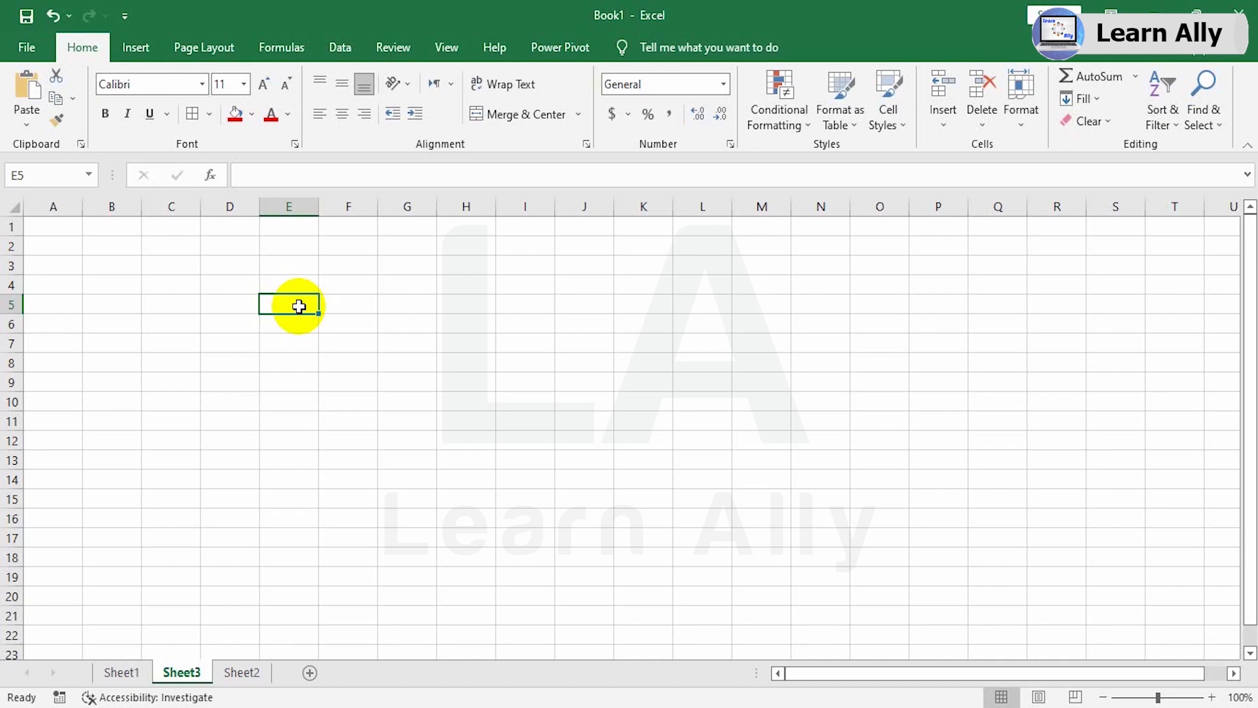
pyautogui.write('4')
pyautogui.click(331, 303)
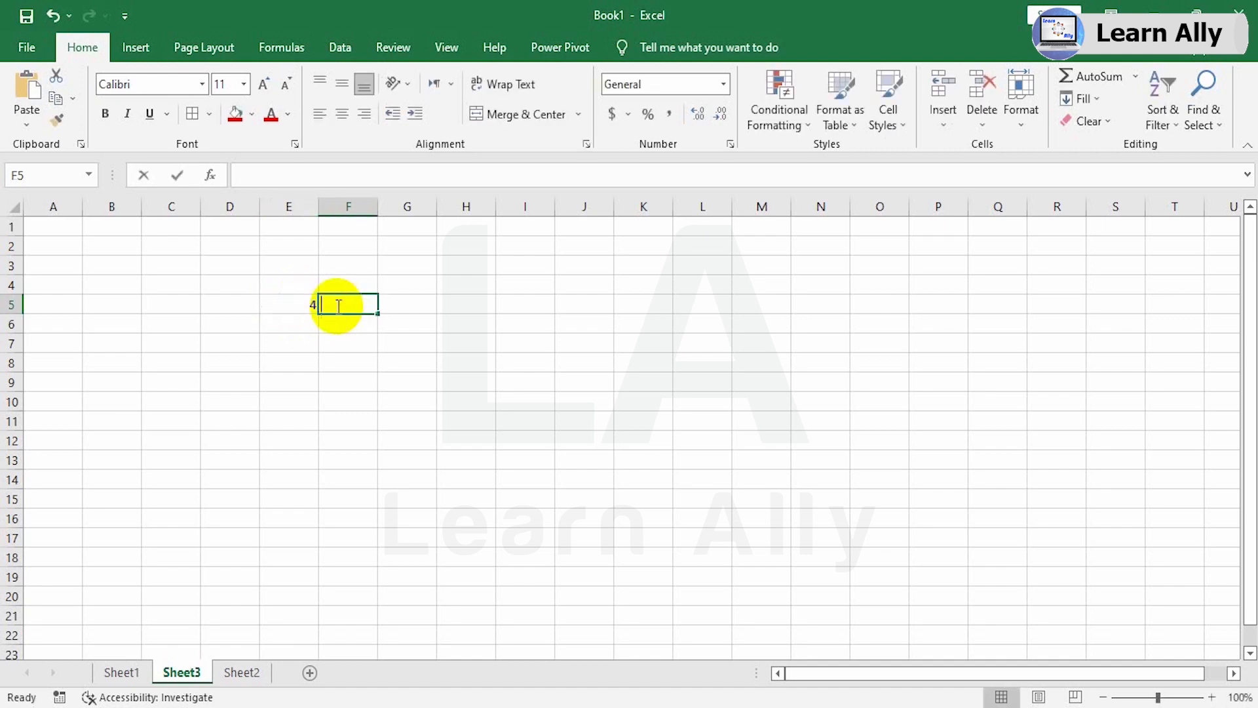
pyautogui.write('5')
pyautogui.click(402, 310)
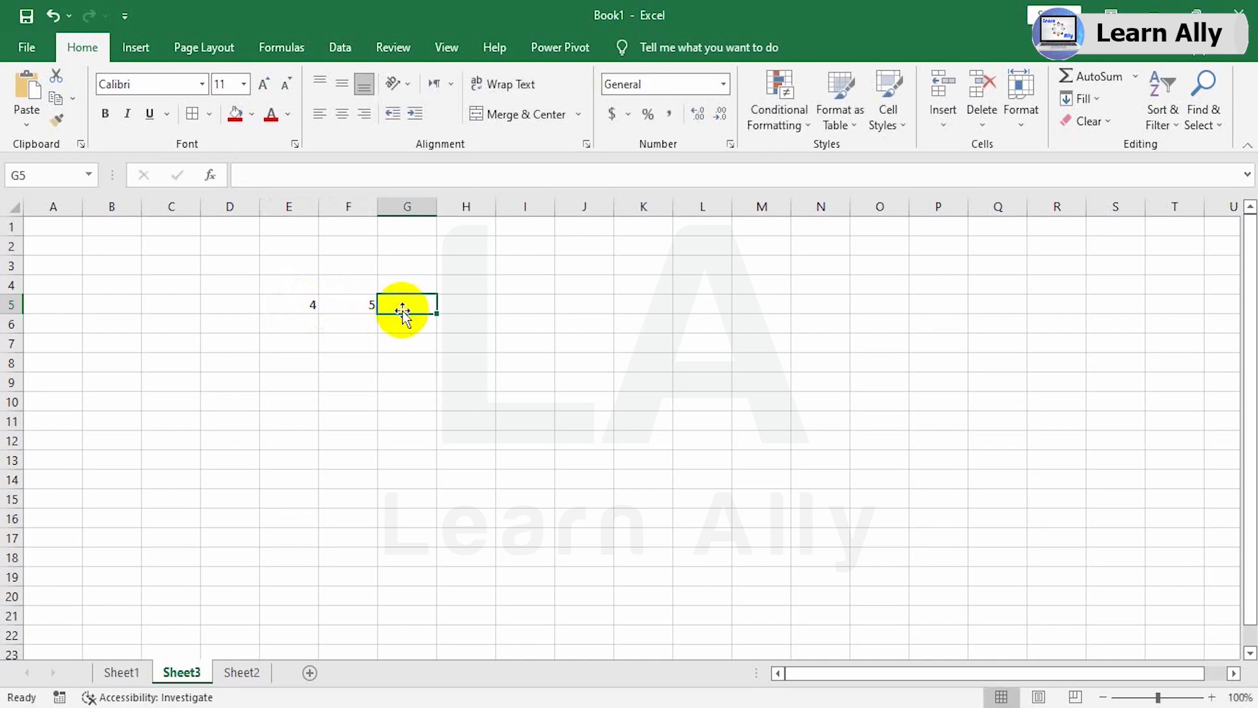
# Enter the numbers 7, 2, 3 and 8 in cells E6 to H6.
pyautogui.click(303, 322)
pyautogui.write('7')
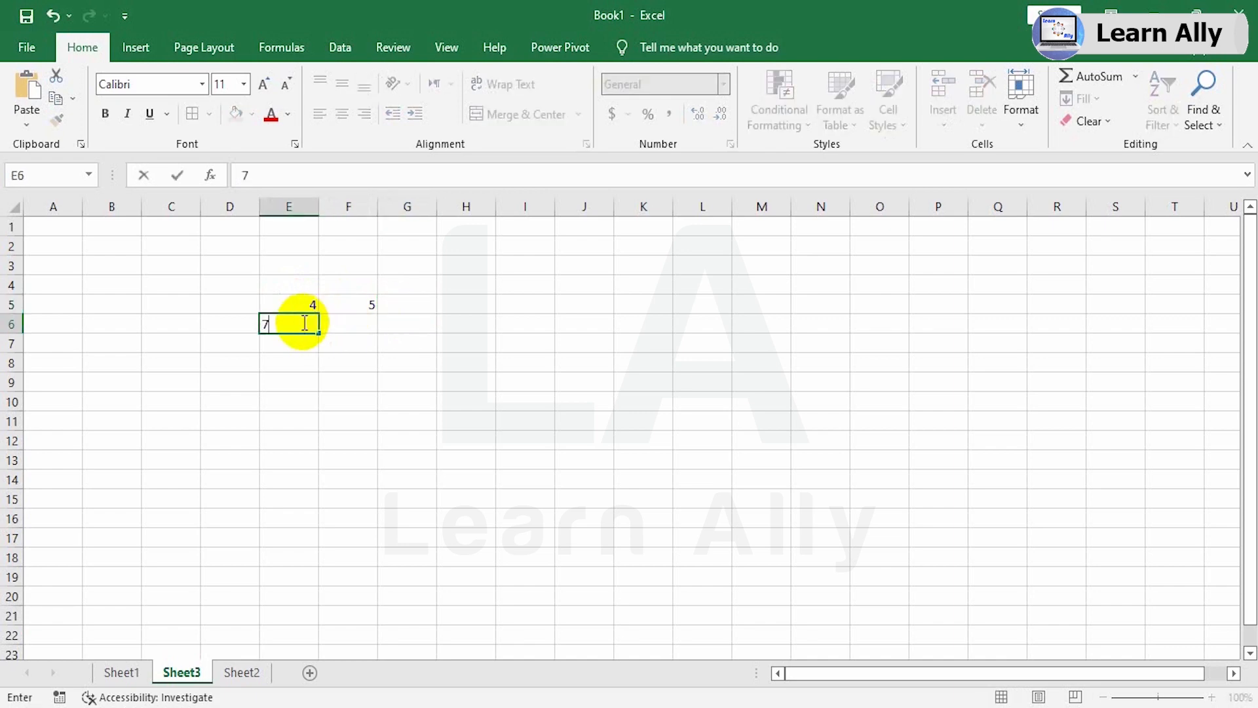
pyautogui.click(360, 325)
pyautogui.write('2')
pyautogui.click(419, 325)
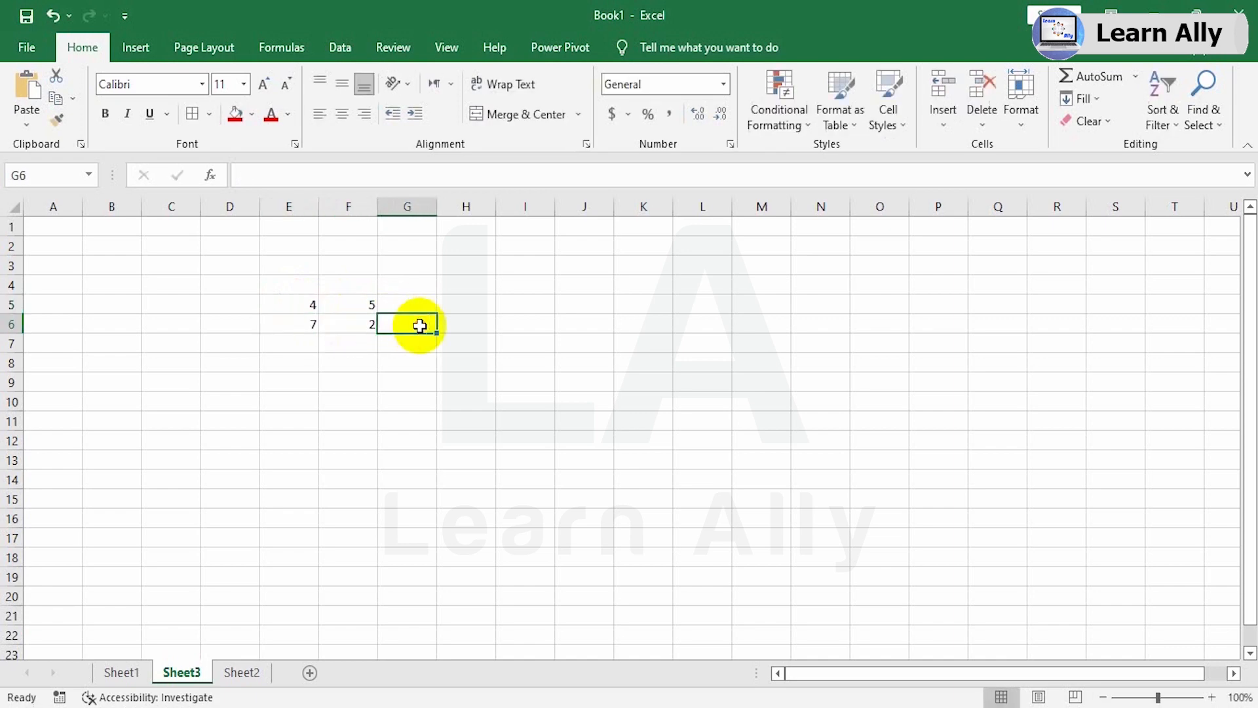
pyautogui.write('3')
pyautogui.click(477, 325)
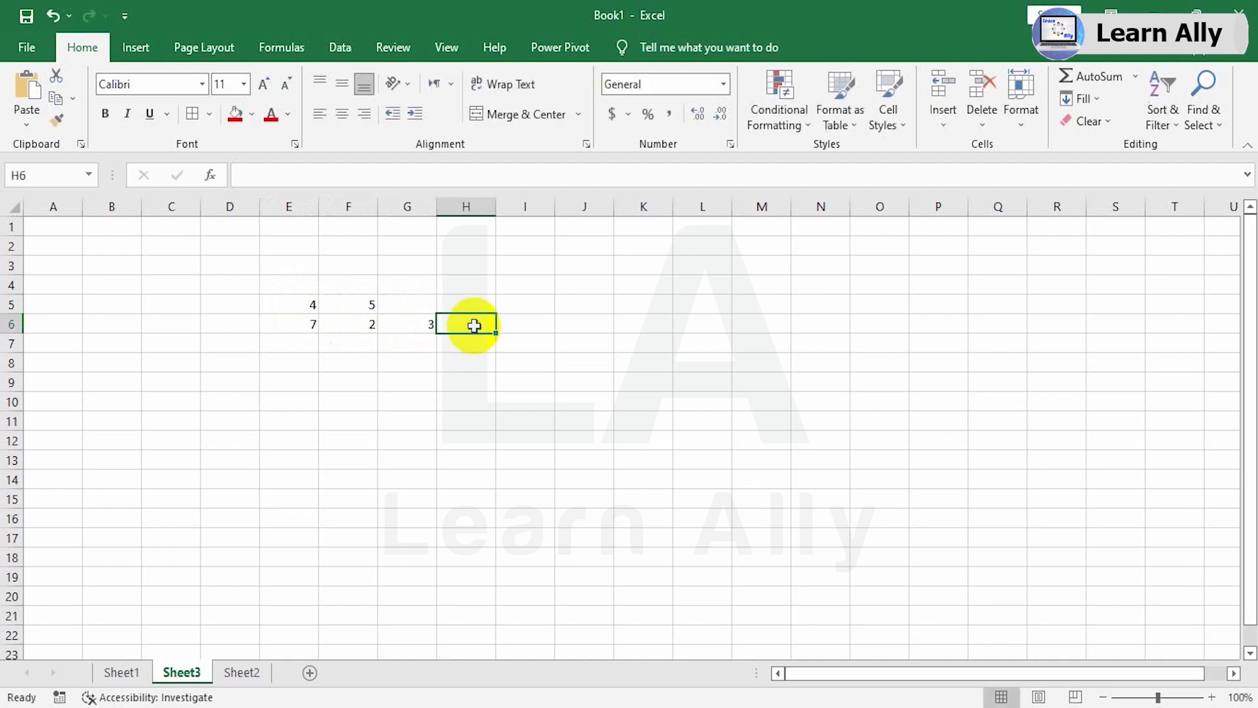
pyautogui.write('8')
# Enter 8 in E7 and 2 in F8 on the new worksheet.
pyautogui.click(318, 344)
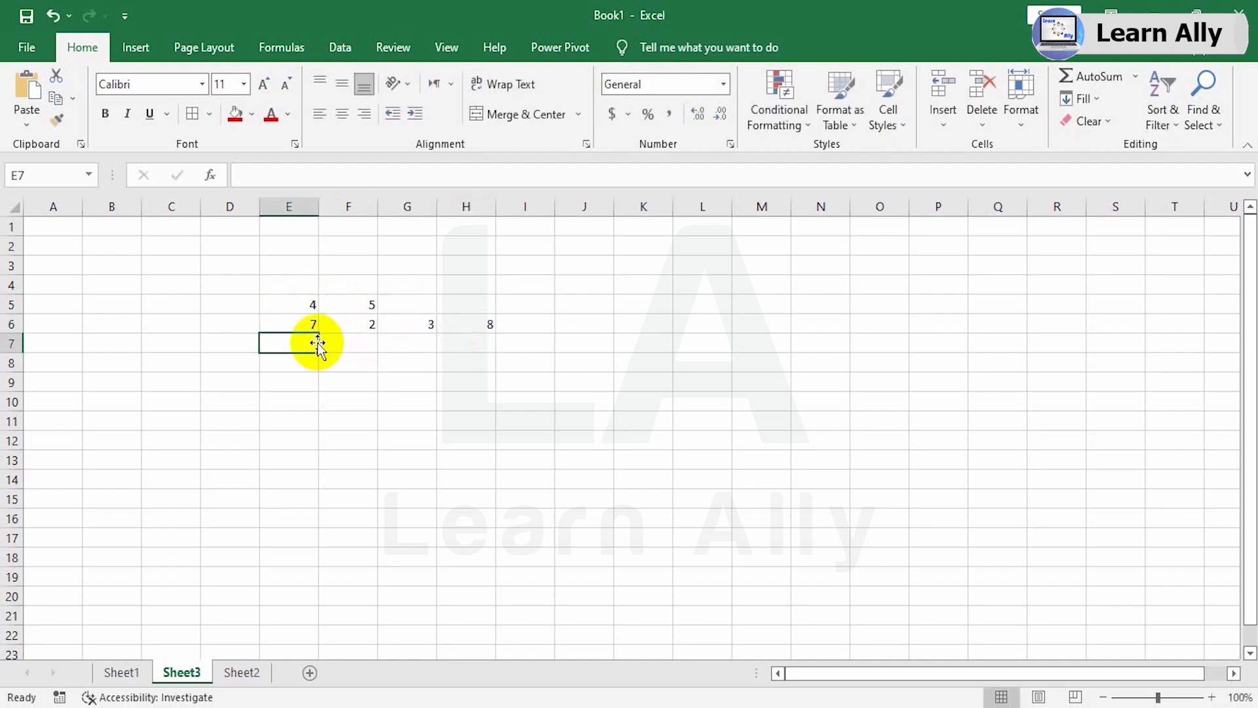
pyautogui.write('8')
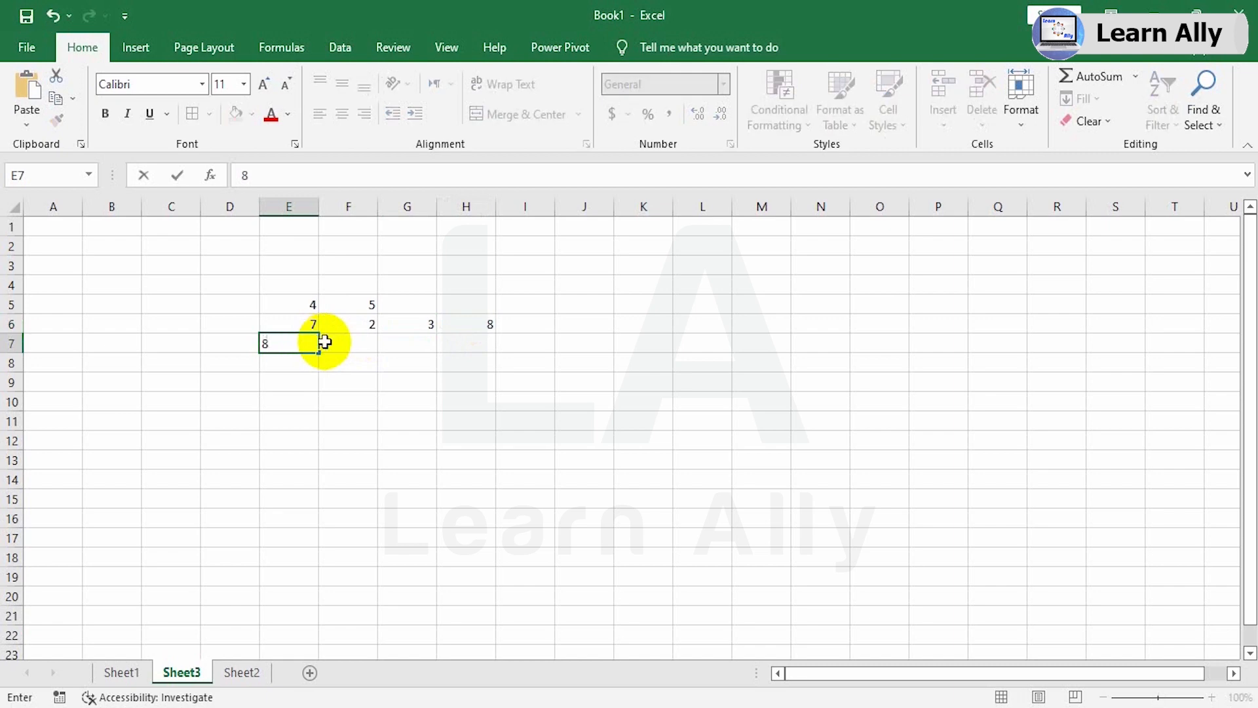
pyautogui.click(353, 358)
pyautogui.write('2')
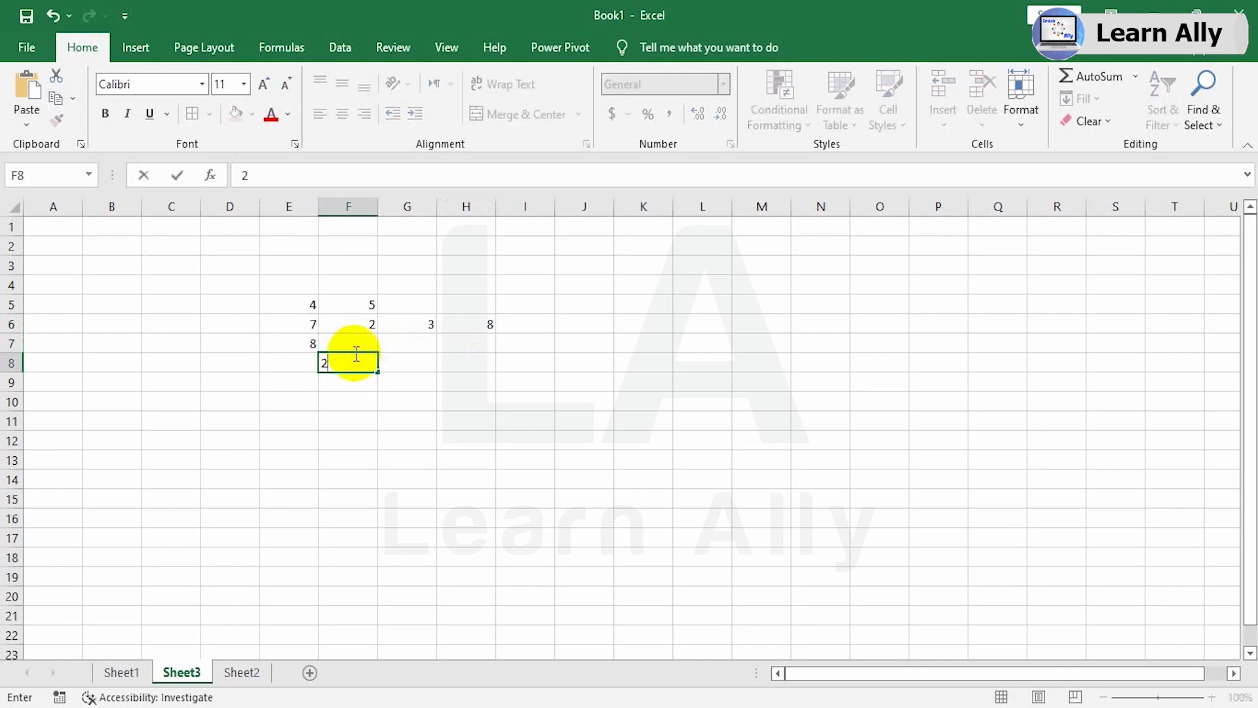
pyautogui.click(460, 363)
pyautogui.click(534, 287)
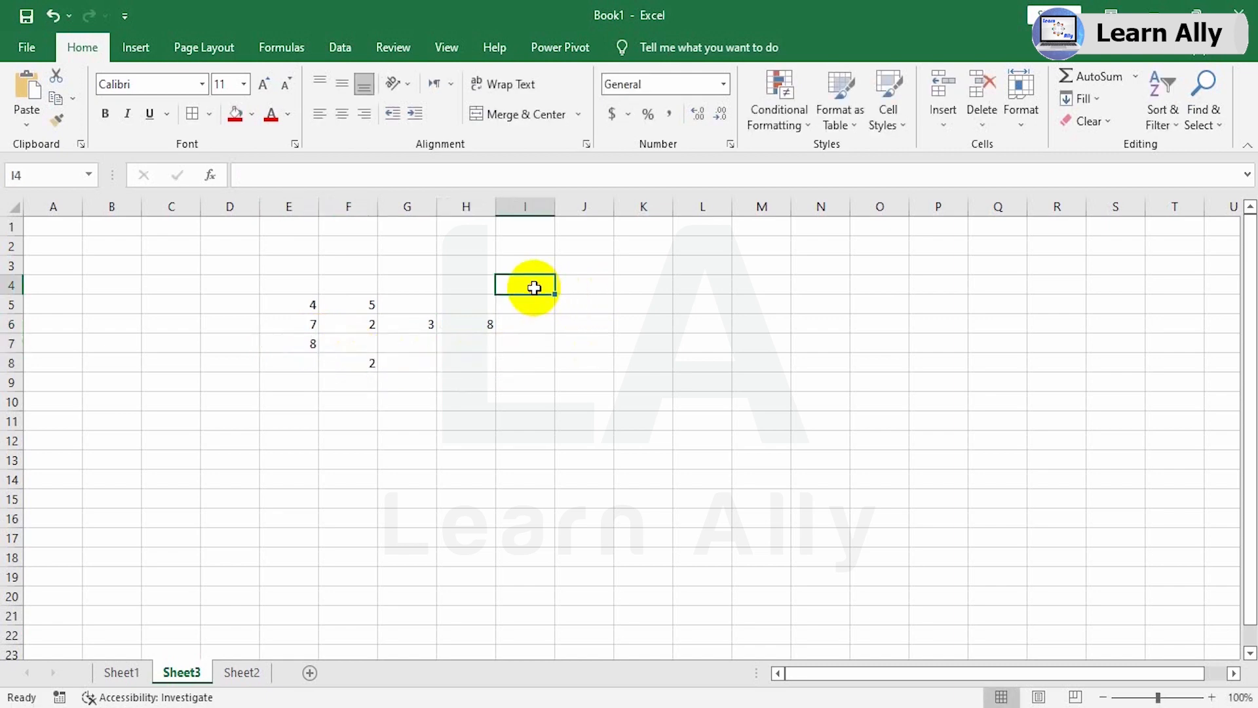
# Enter the formula =SUMSQ(E5,F5) in cell I4.
pyautogui.write('=su')
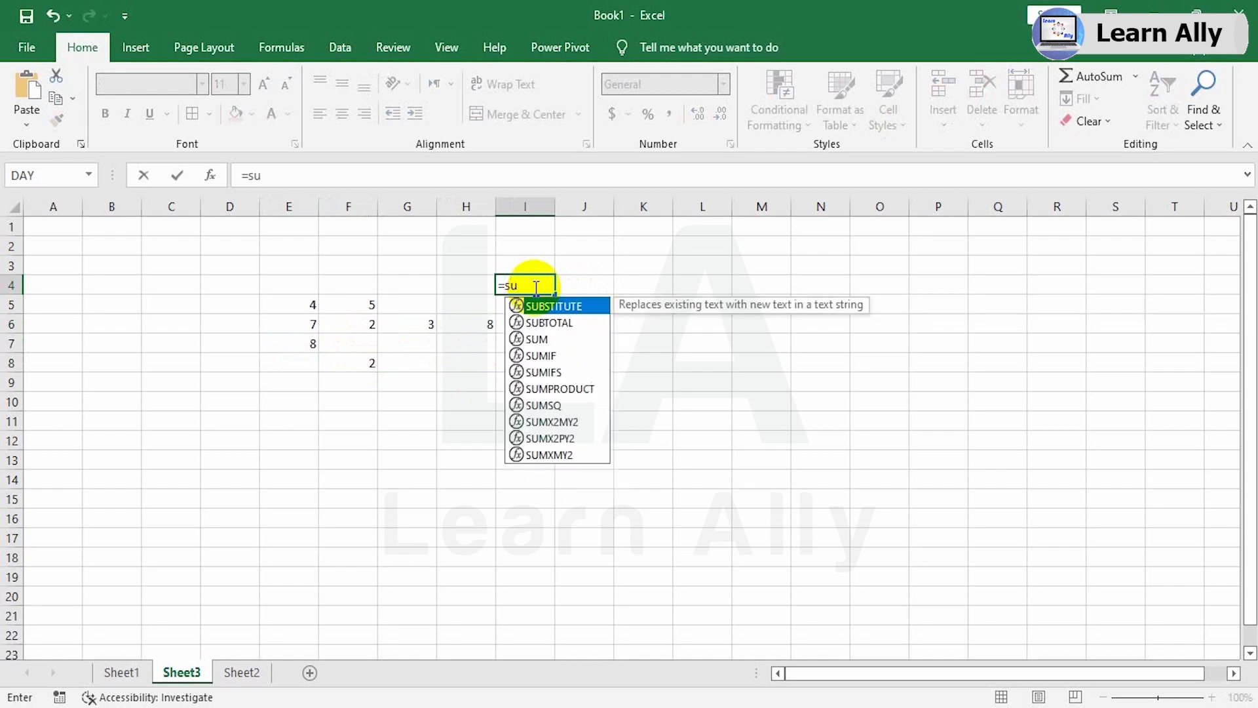
pyautogui.write('m')
pyautogui.click(546, 372)
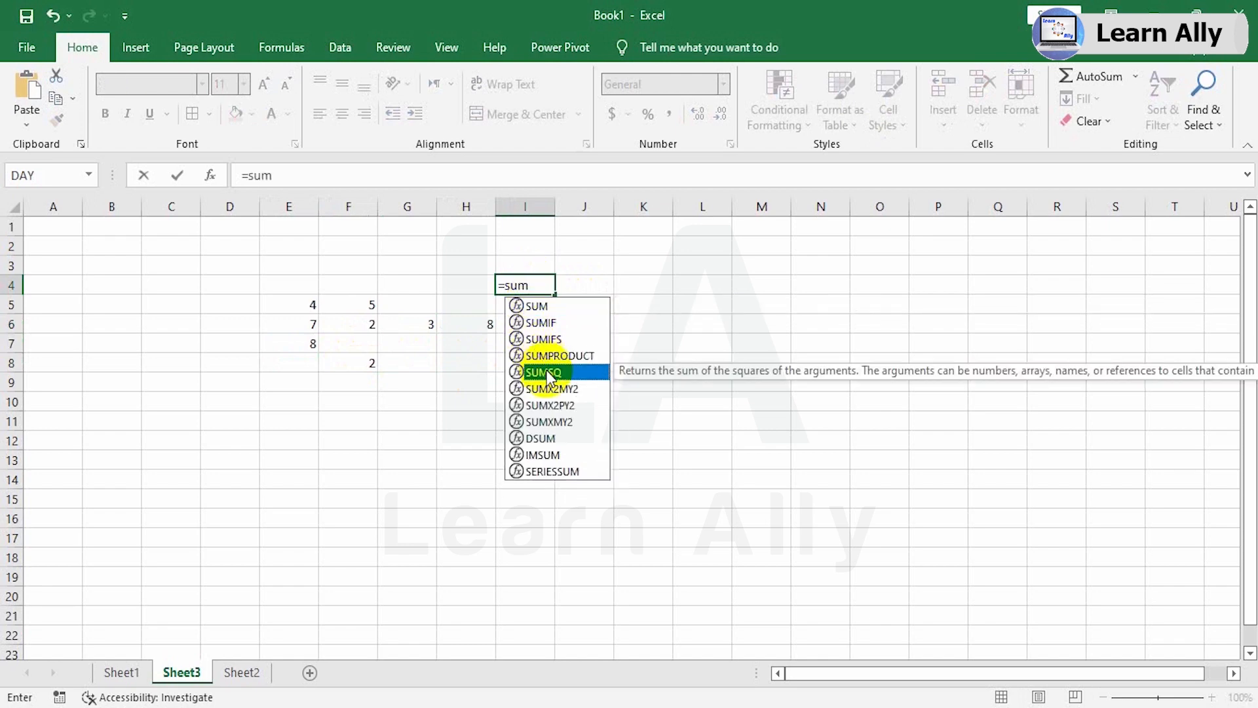
pyautogui.doubleClick(547, 373)
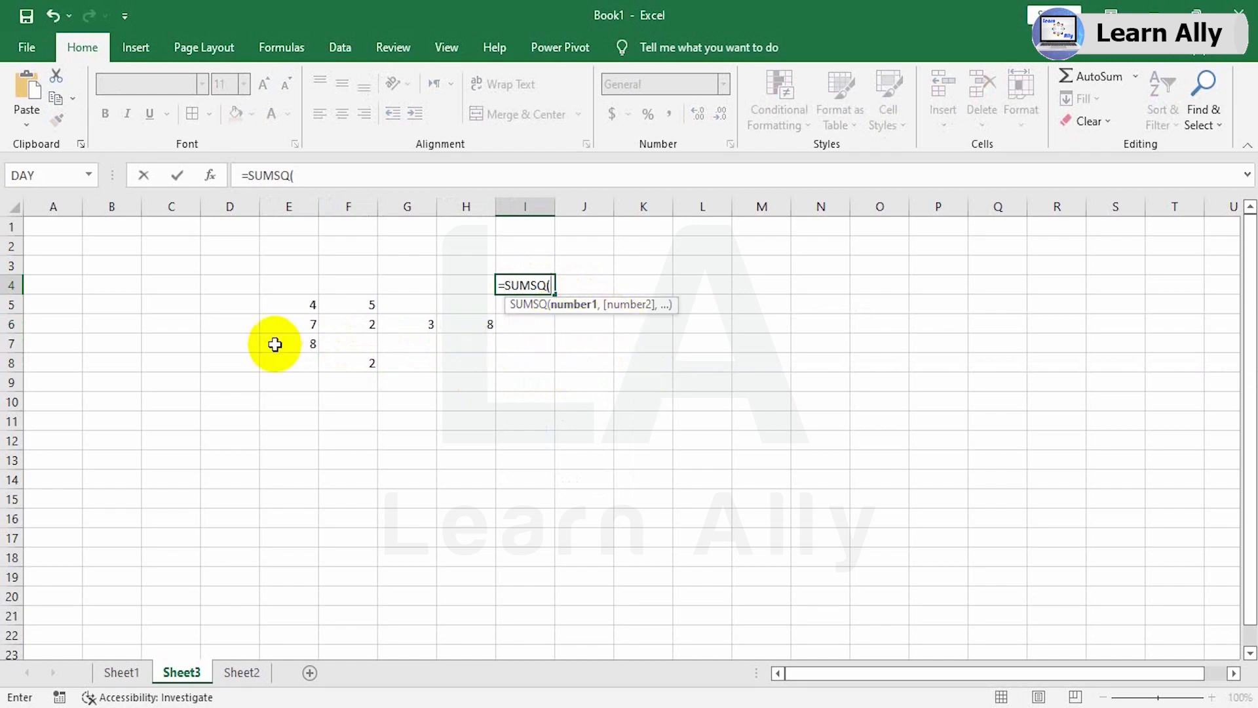
pyautogui.click(303, 308)
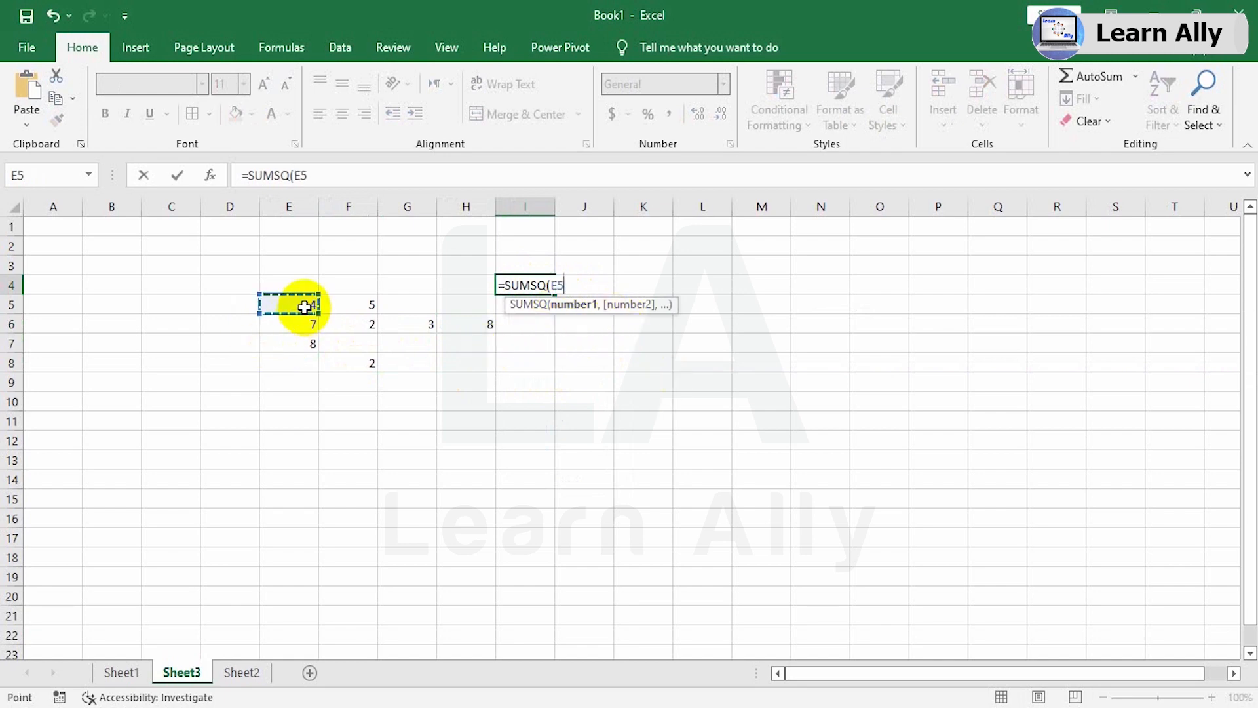
pyautogui.write(',')
pyautogui.click(356, 308)
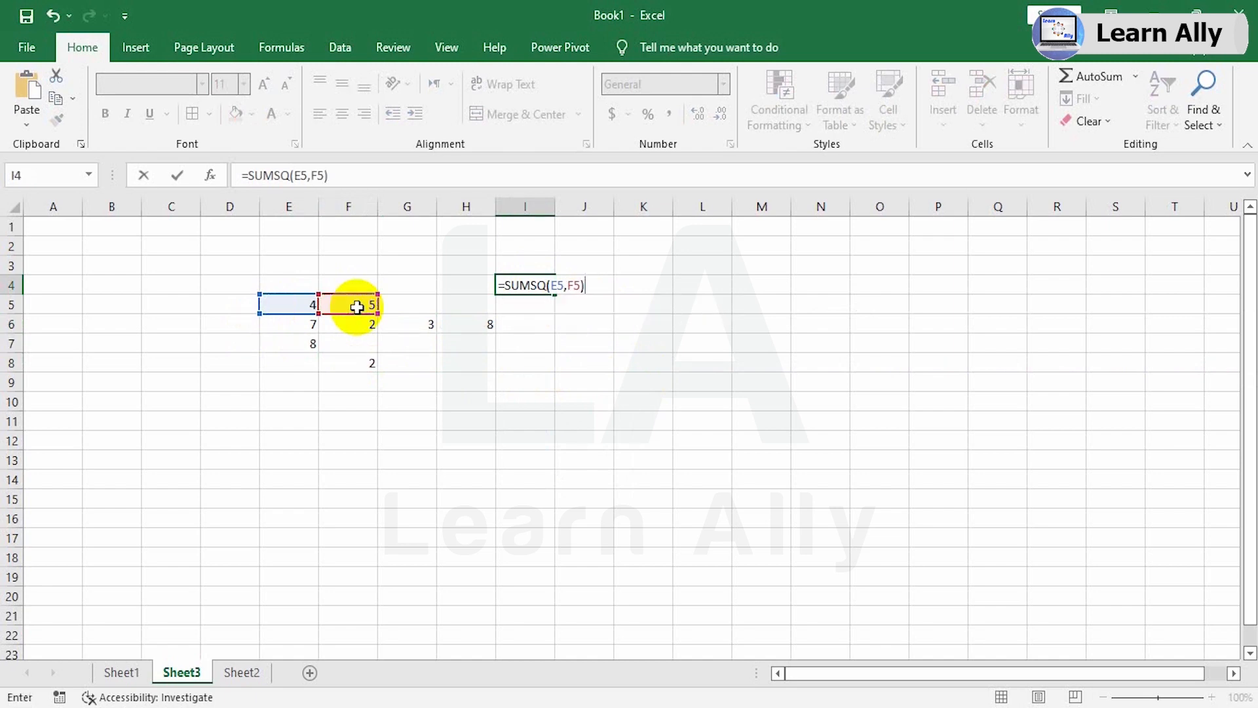
pyautogui.press('Return')
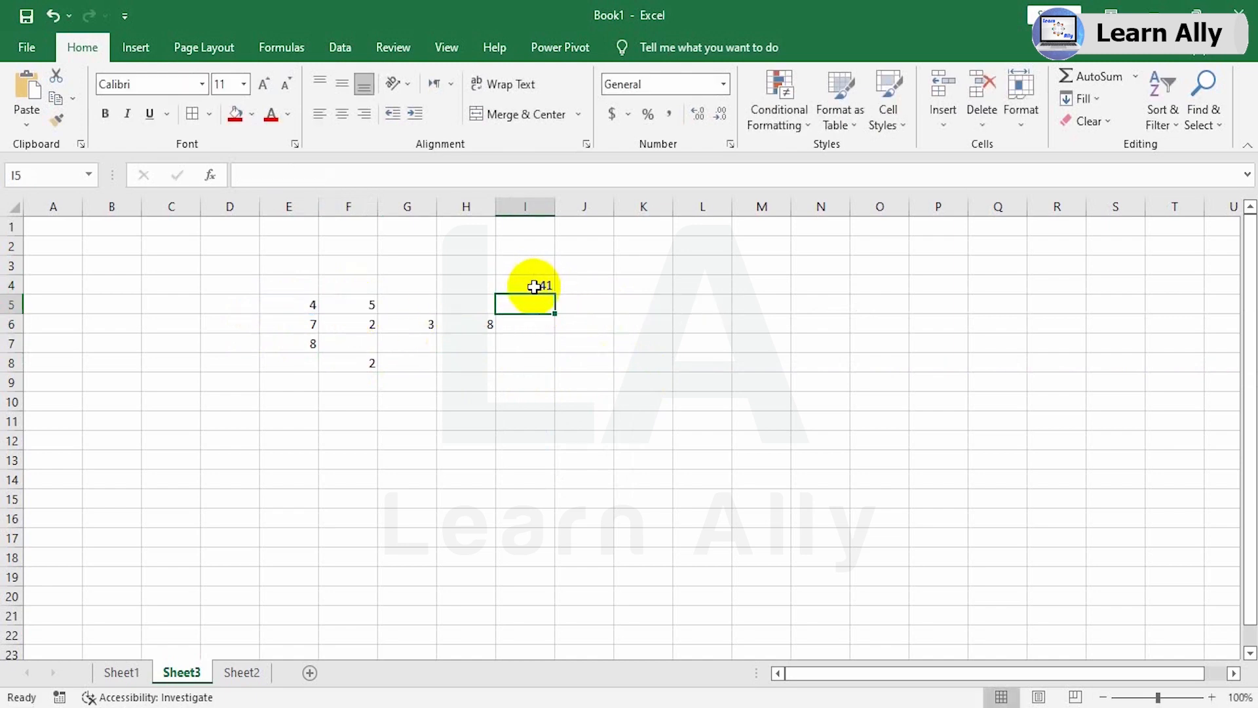
pyautogui.press('Right')
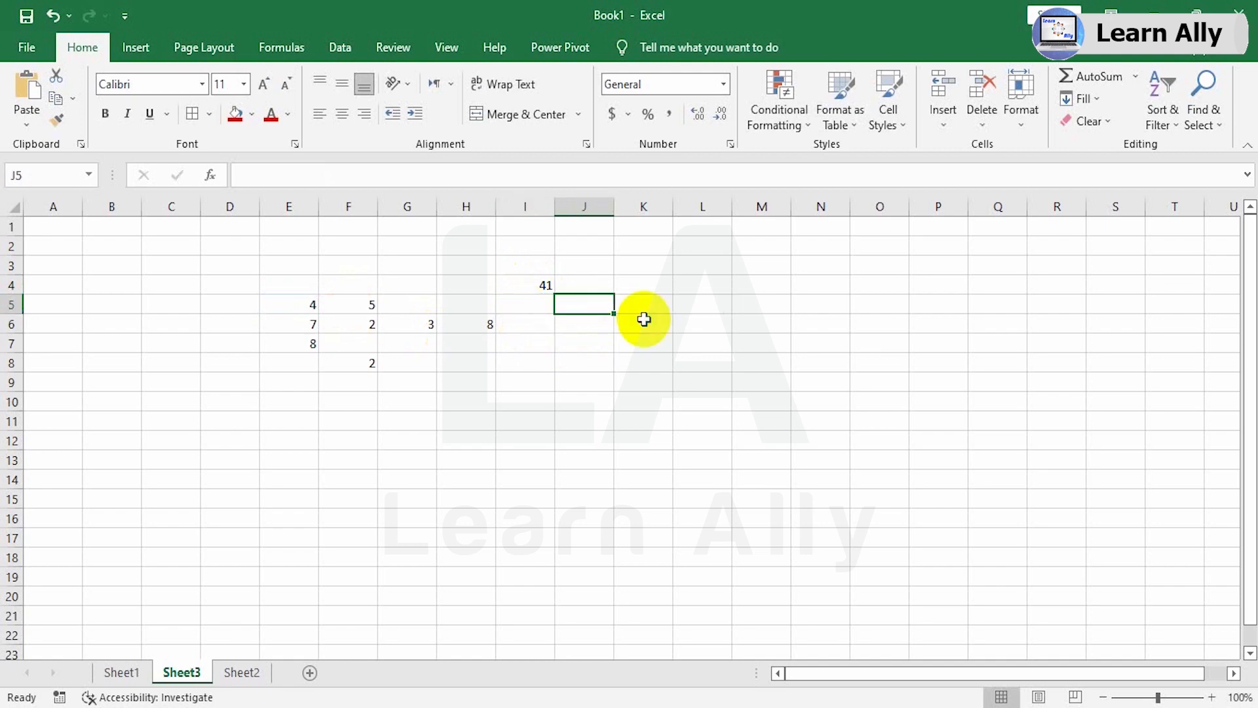
# Enter the squares of the row 5 numbers, 16 in L8 and 25 in L9.
pyautogui.click(302, 305)
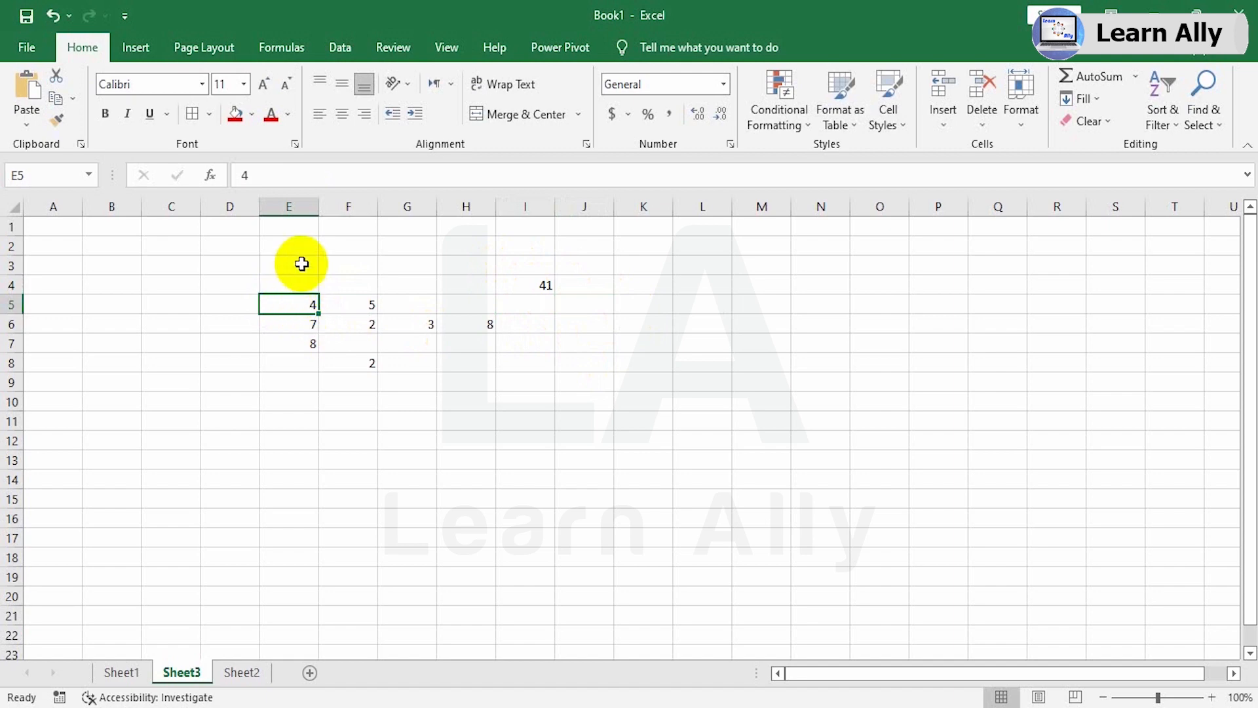
pyautogui.click(694, 364)
pyautogui.write('16')
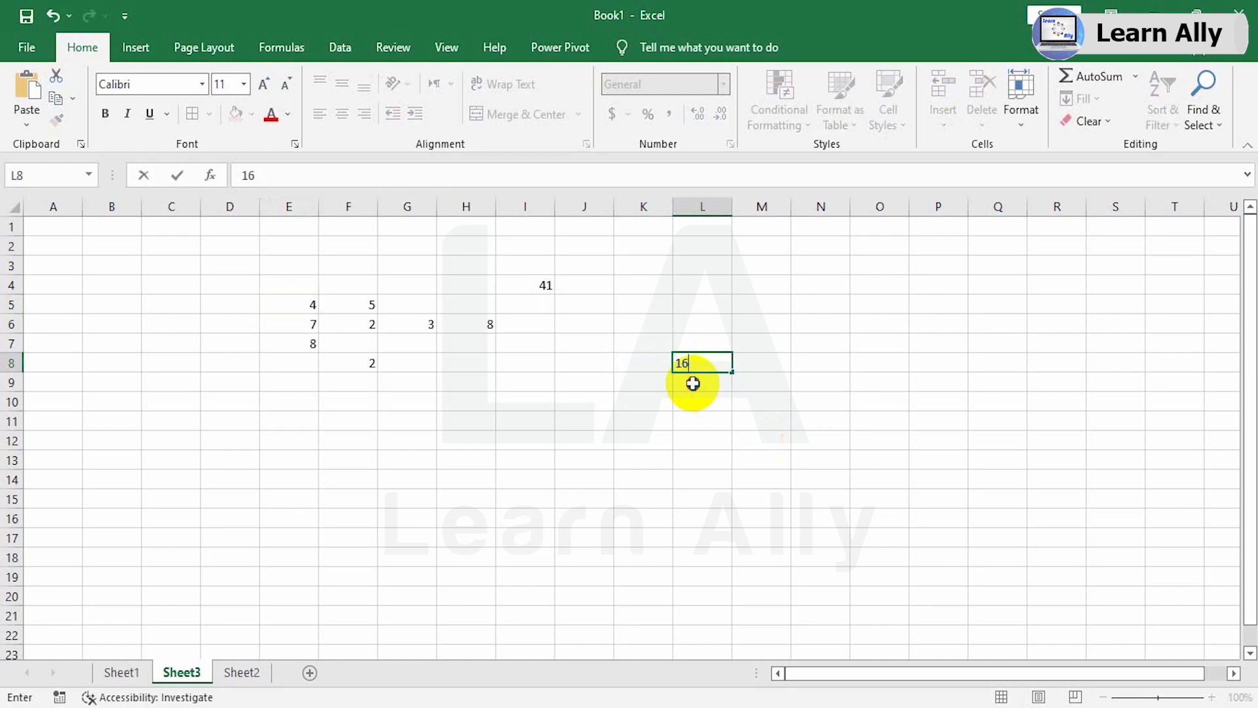
pyautogui.press('Return')
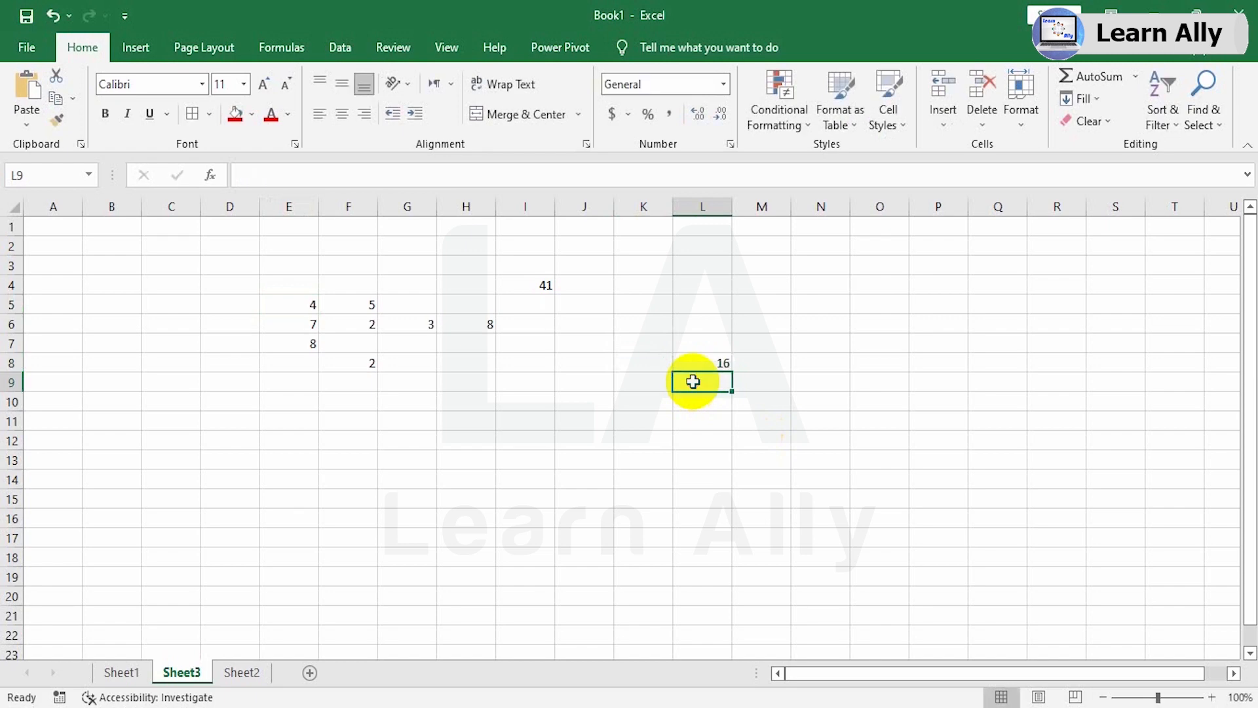
pyautogui.write('25')
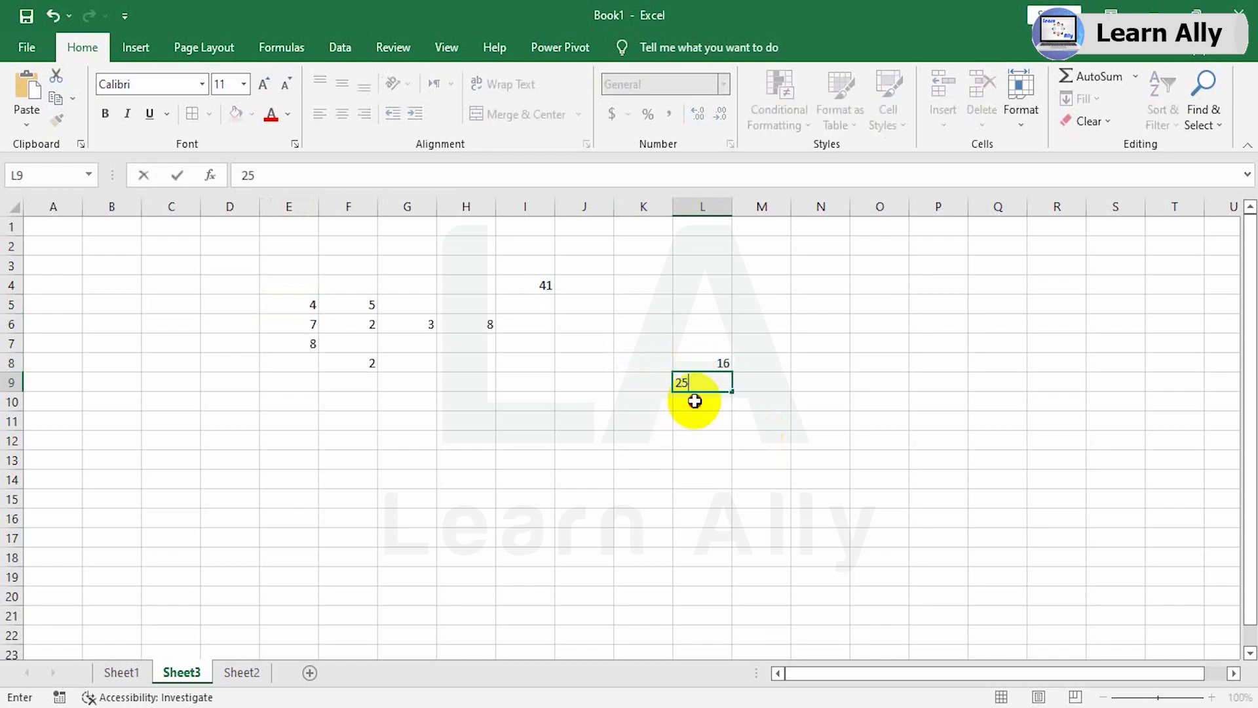
pyautogui.press('Return')
# Total L8:L9 in cell L10 with AutoSum and fill the total cell with red.
pyautogui.moveTo(717, 364); pyautogui.dragTo(717, 391)
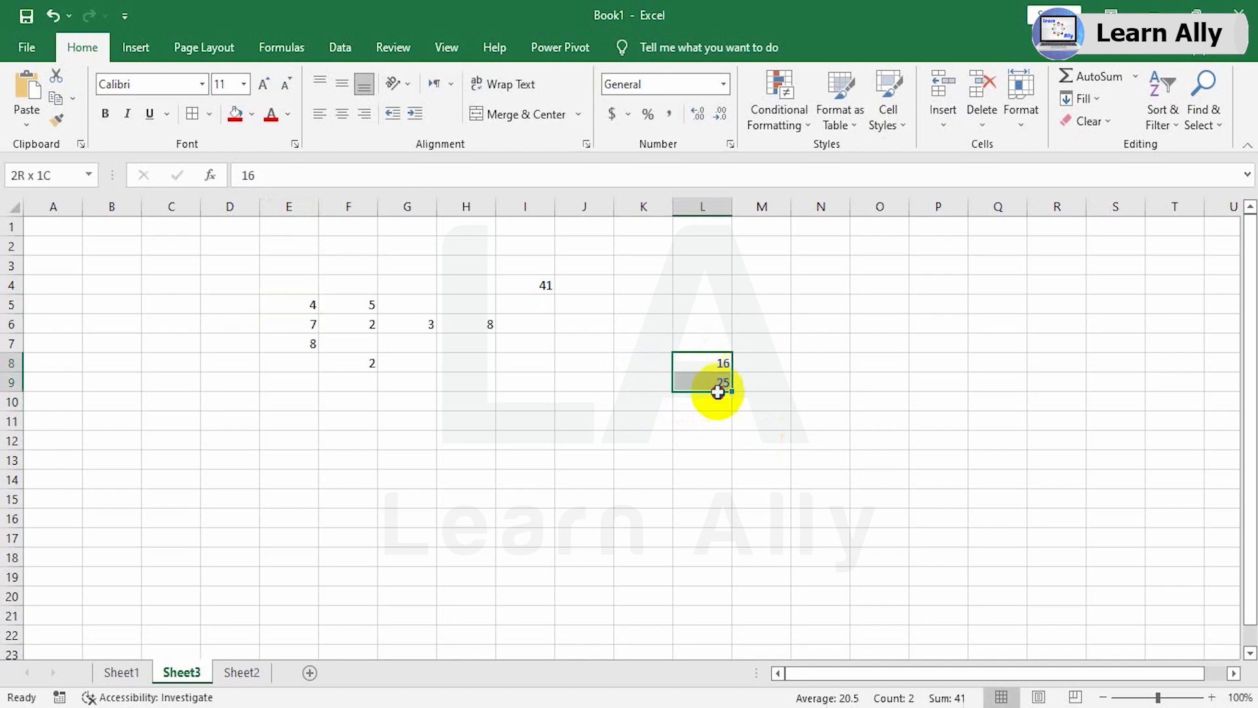
pyautogui.click(1093, 76)
pyautogui.click(716, 401)
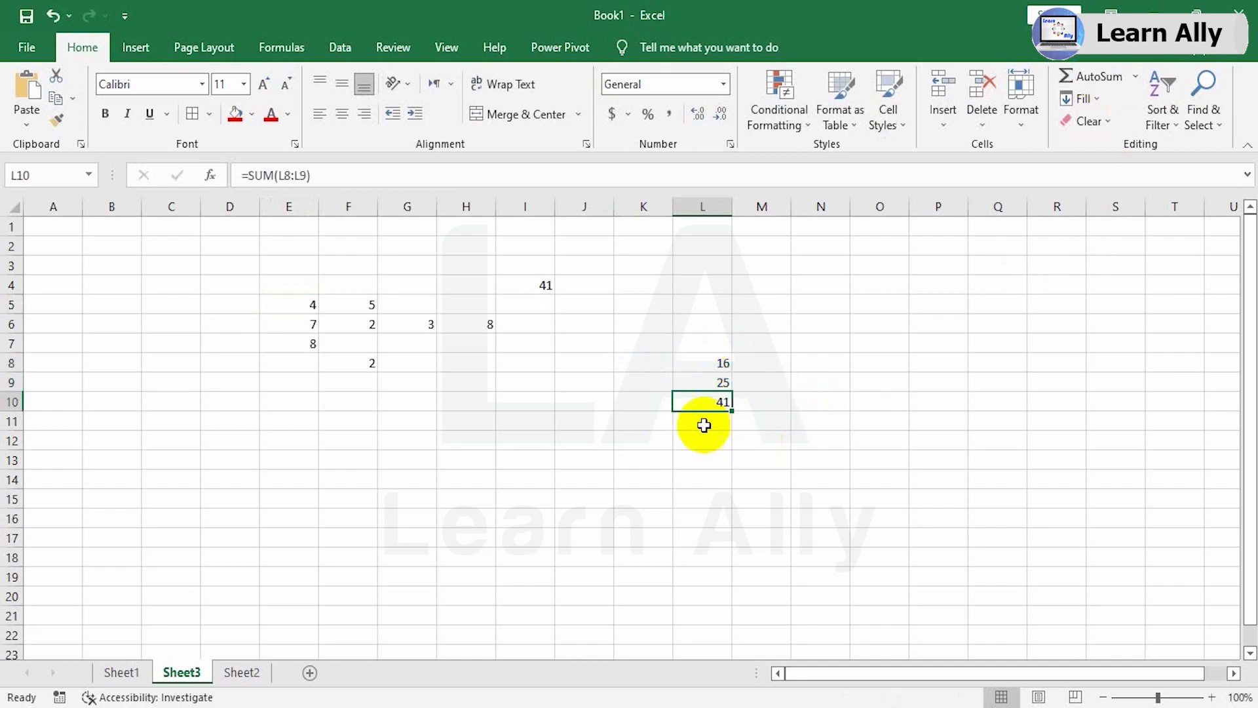
pyautogui.click(235, 114)
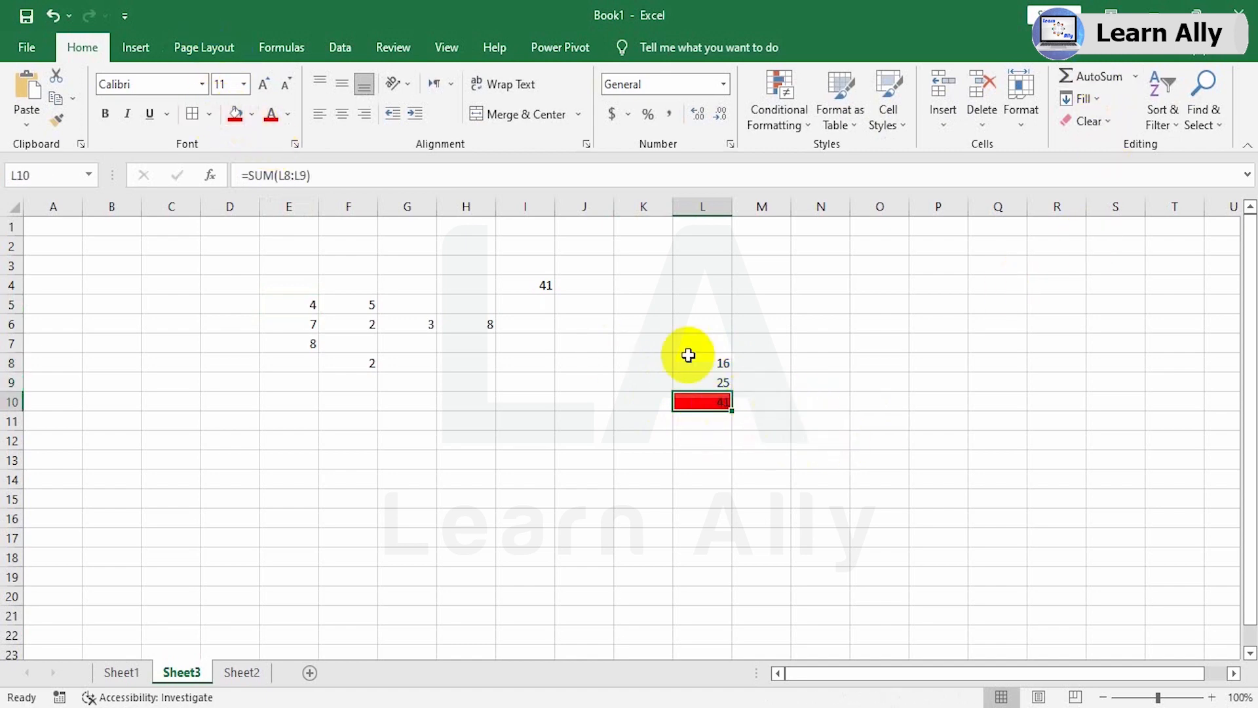
pyautogui.click(541, 286)
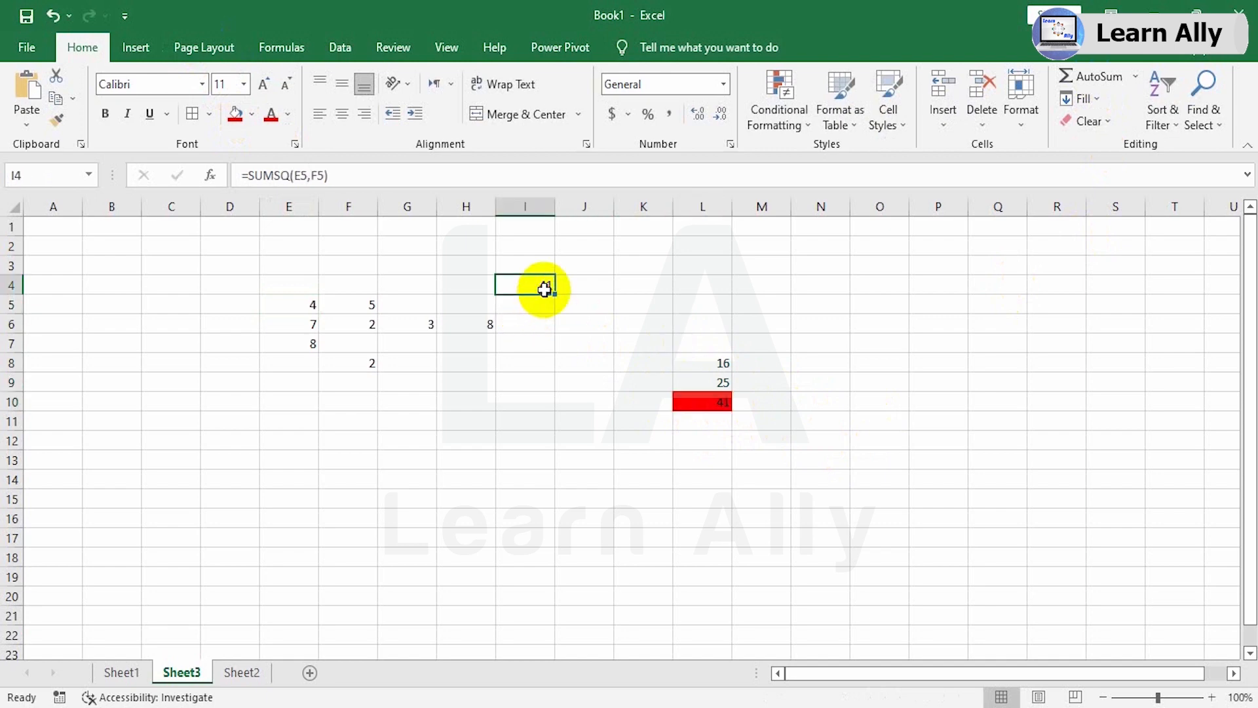
# Enter the formula =SUMSQ(E6,F6,G6,H6) in cell I6.
pyautogui.click(543, 325)
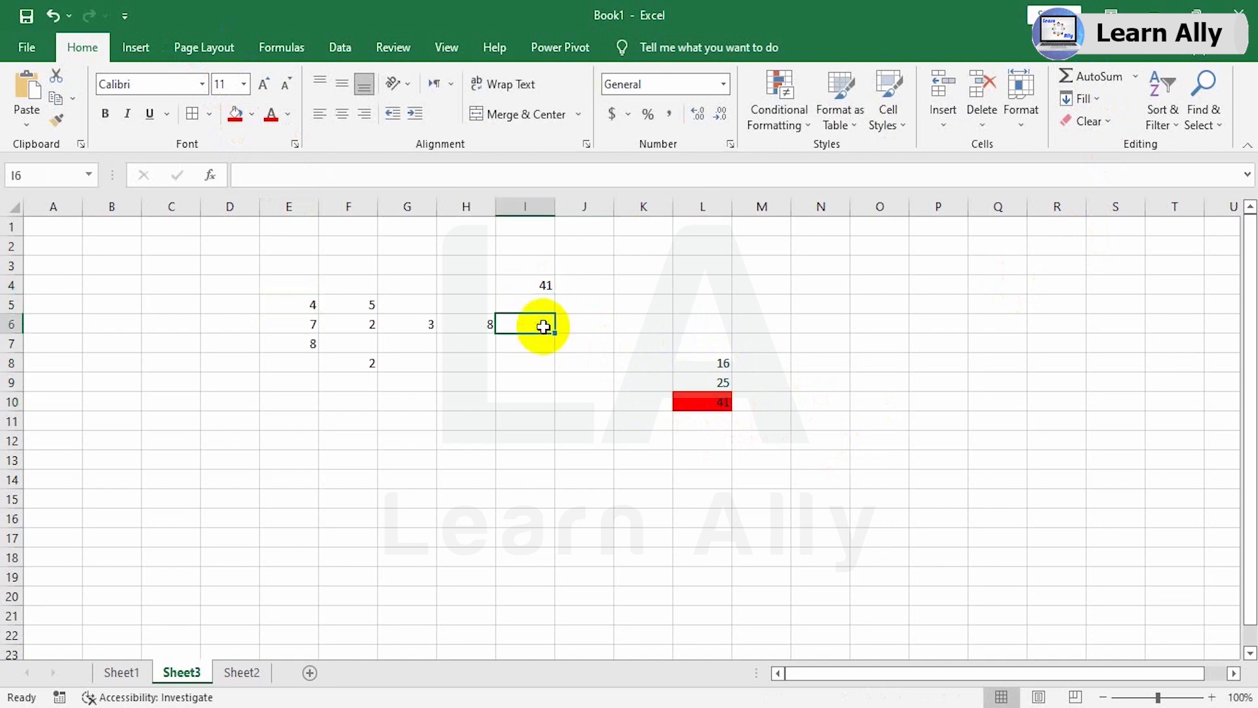
pyautogui.write('=su')
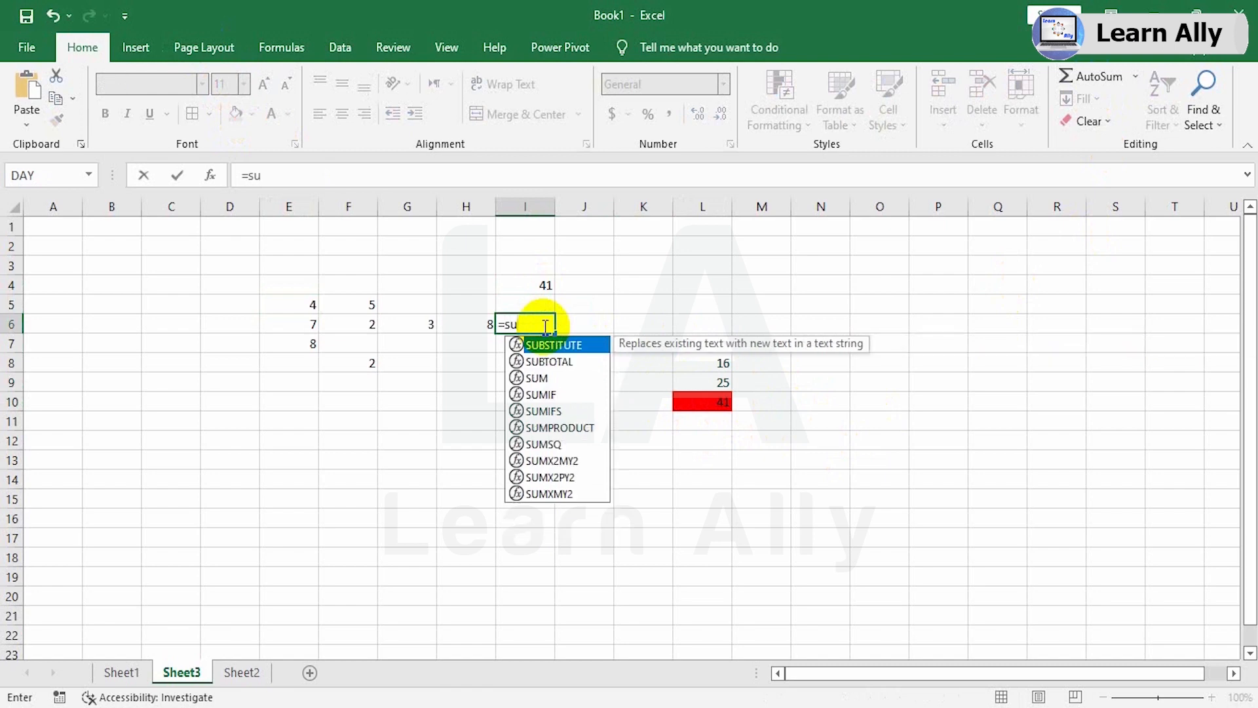
pyautogui.write('m')
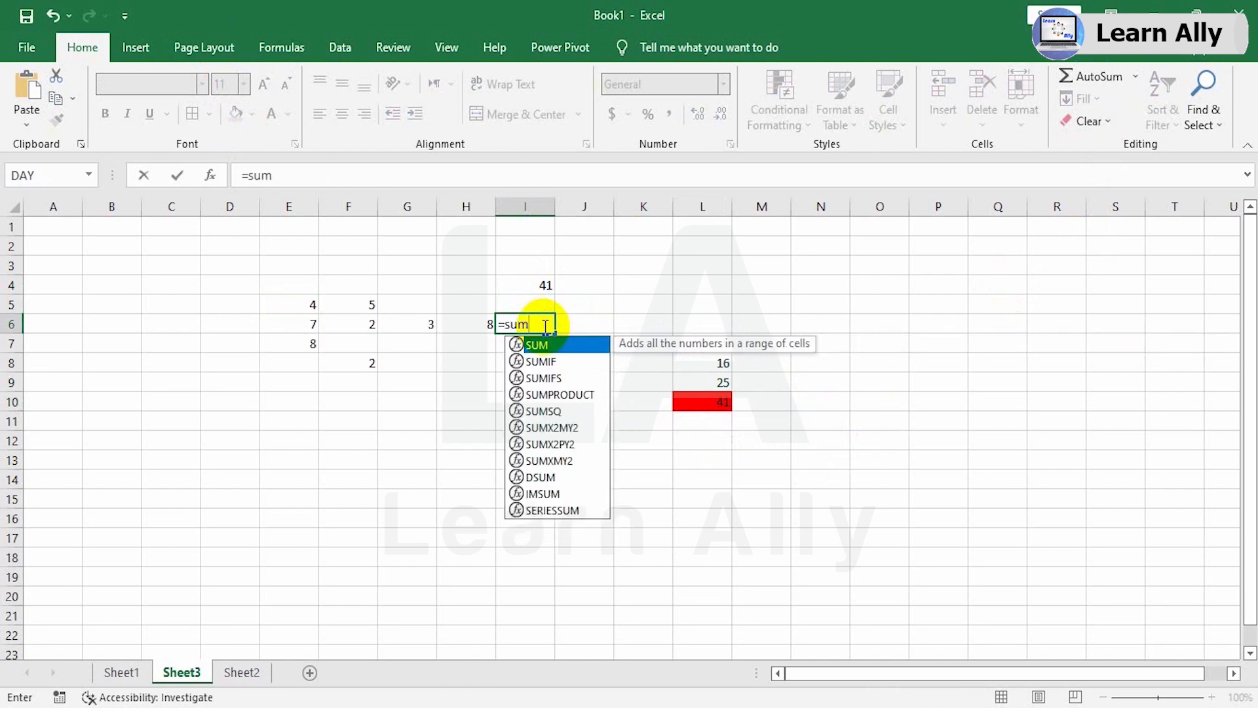
pyautogui.doubleClick(548, 410)
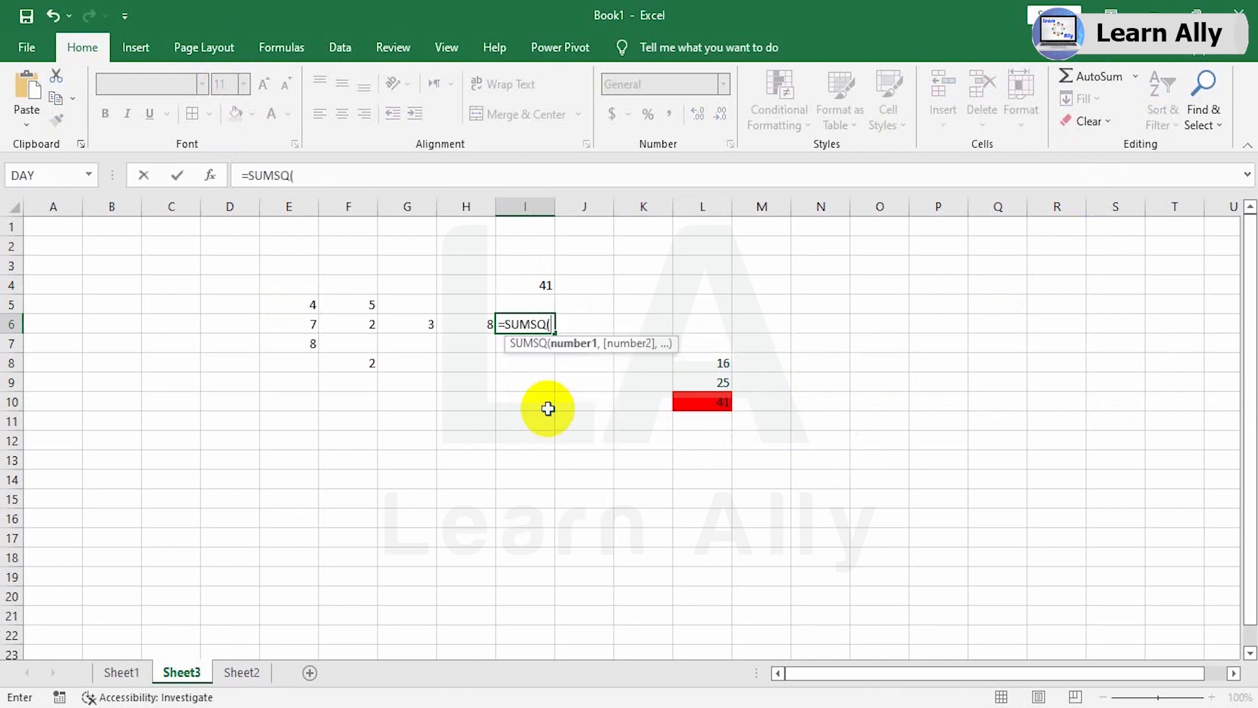
pyautogui.click(311, 323)
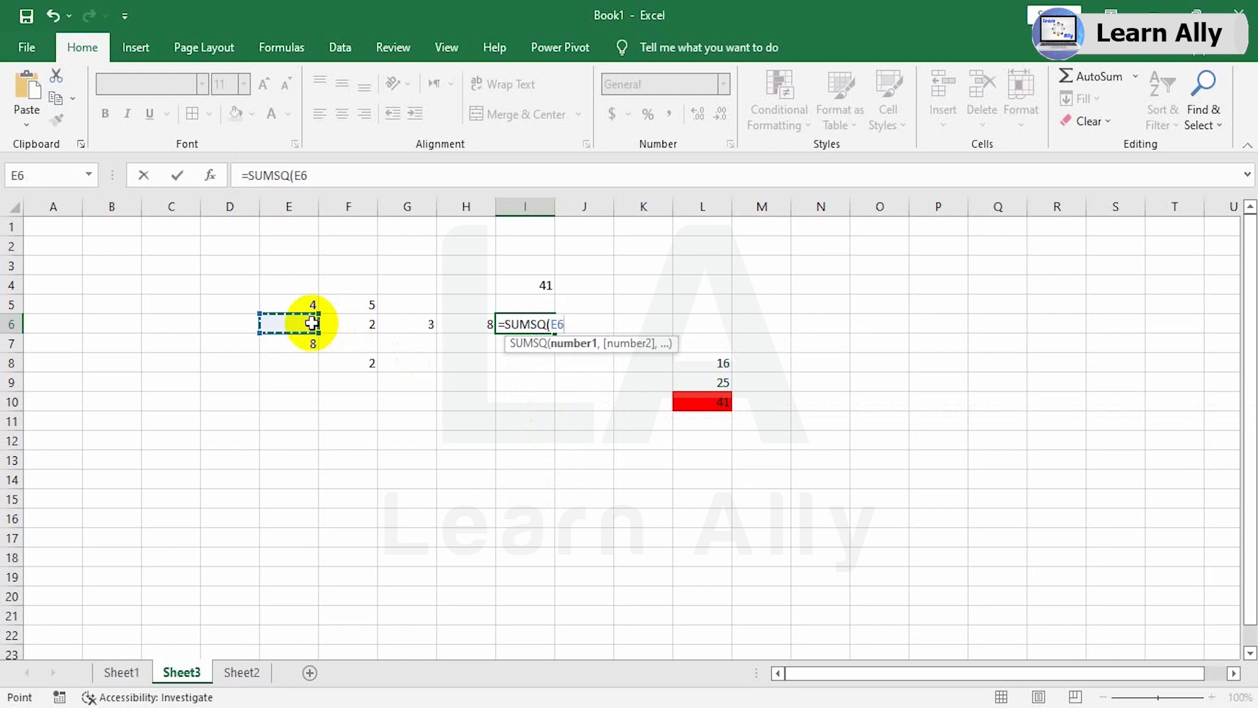
pyautogui.write(',')
pyautogui.click(354, 325)
pyautogui.write(',')
pyautogui.click(407, 324)
pyautogui.write(',')
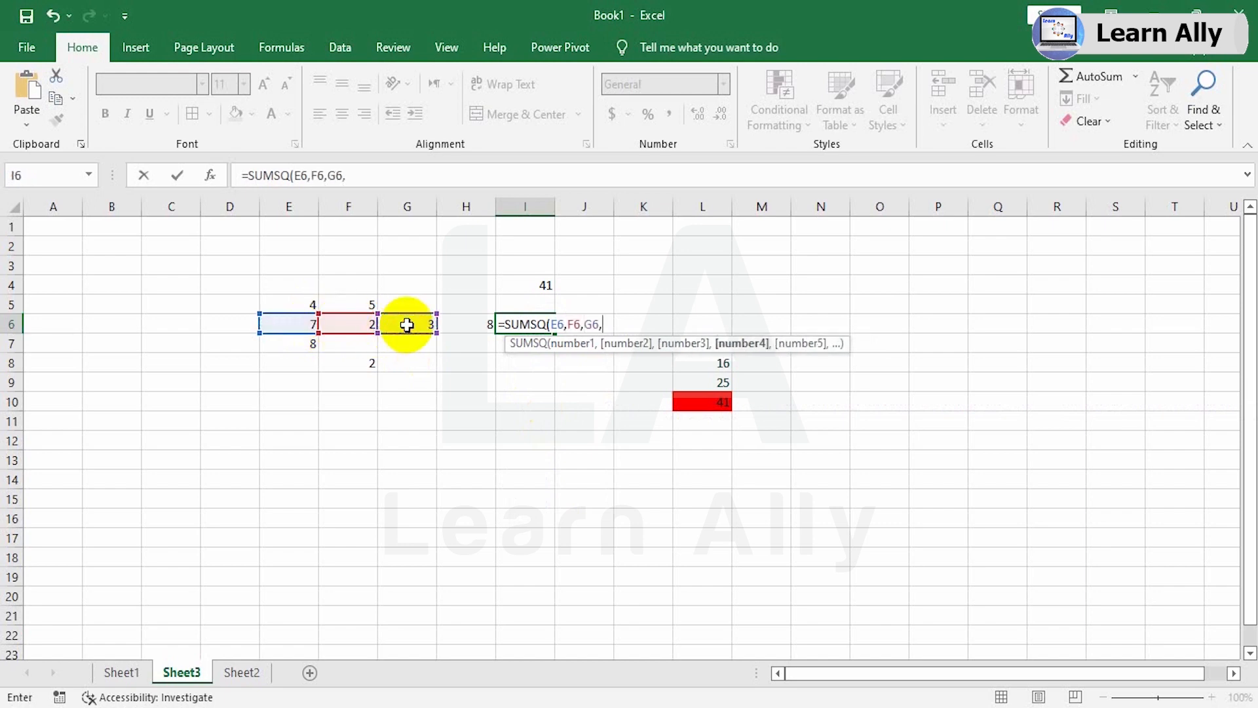
pyautogui.click(465, 325)
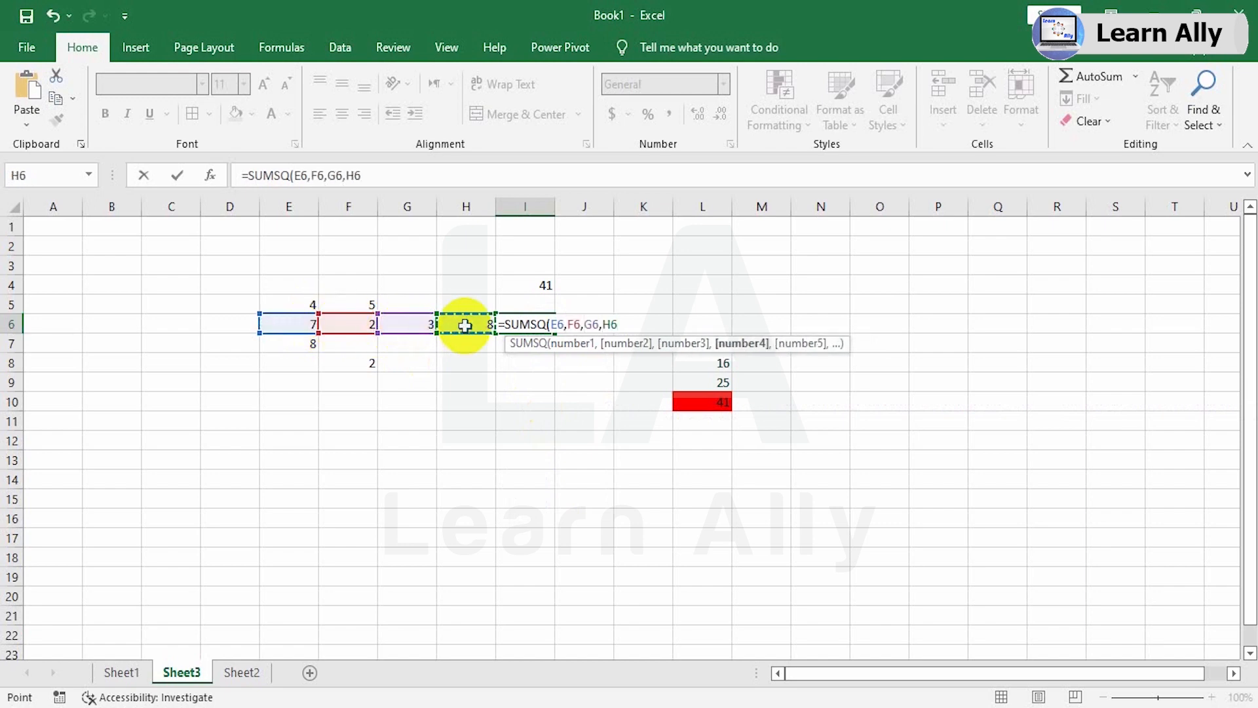
pyautogui.write(')')
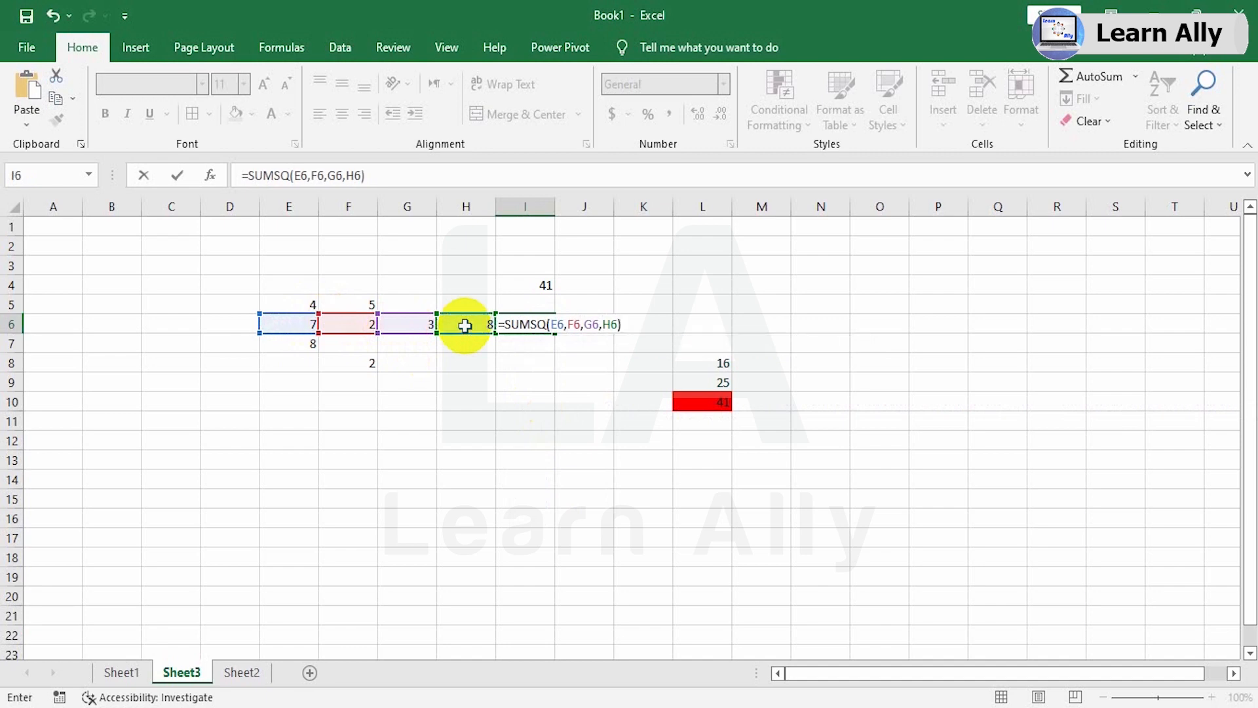
pyautogui.press('Return')
pyautogui.click(530, 324)
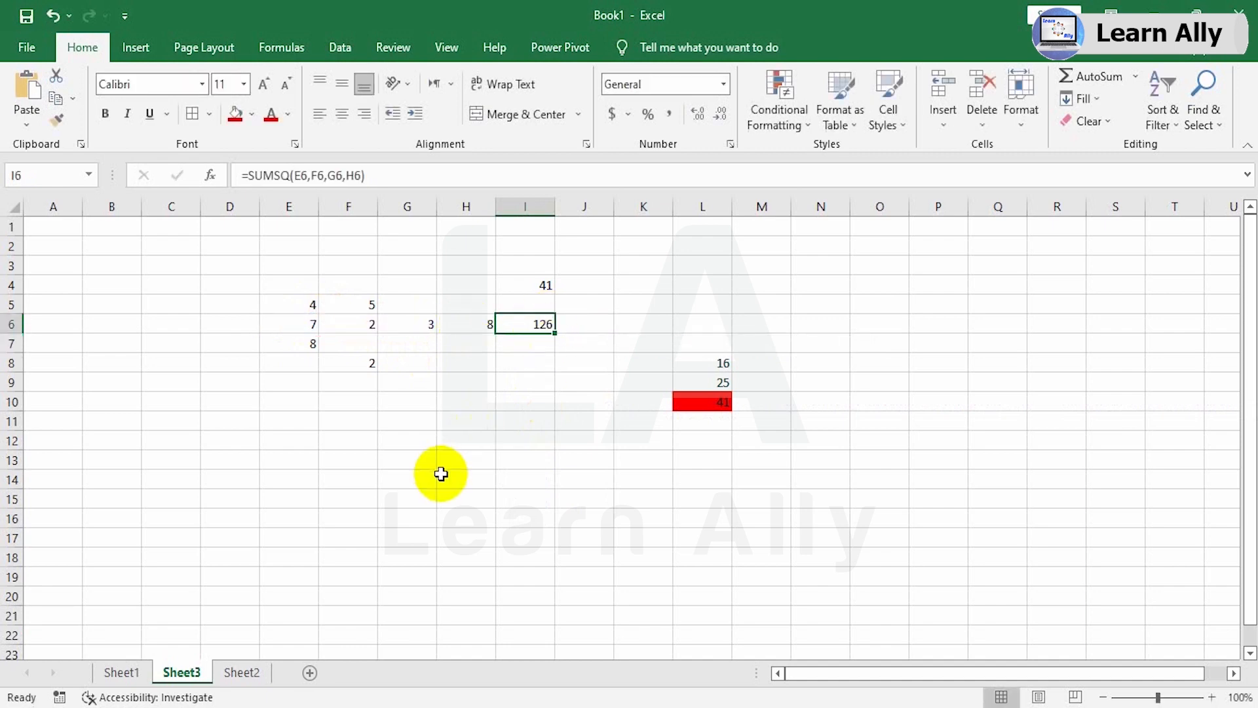
# Enter the squares of the row 6 numbers, 49, 4, 9 and 64, in cells I10 to I13.
pyautogui.click(306, 326)
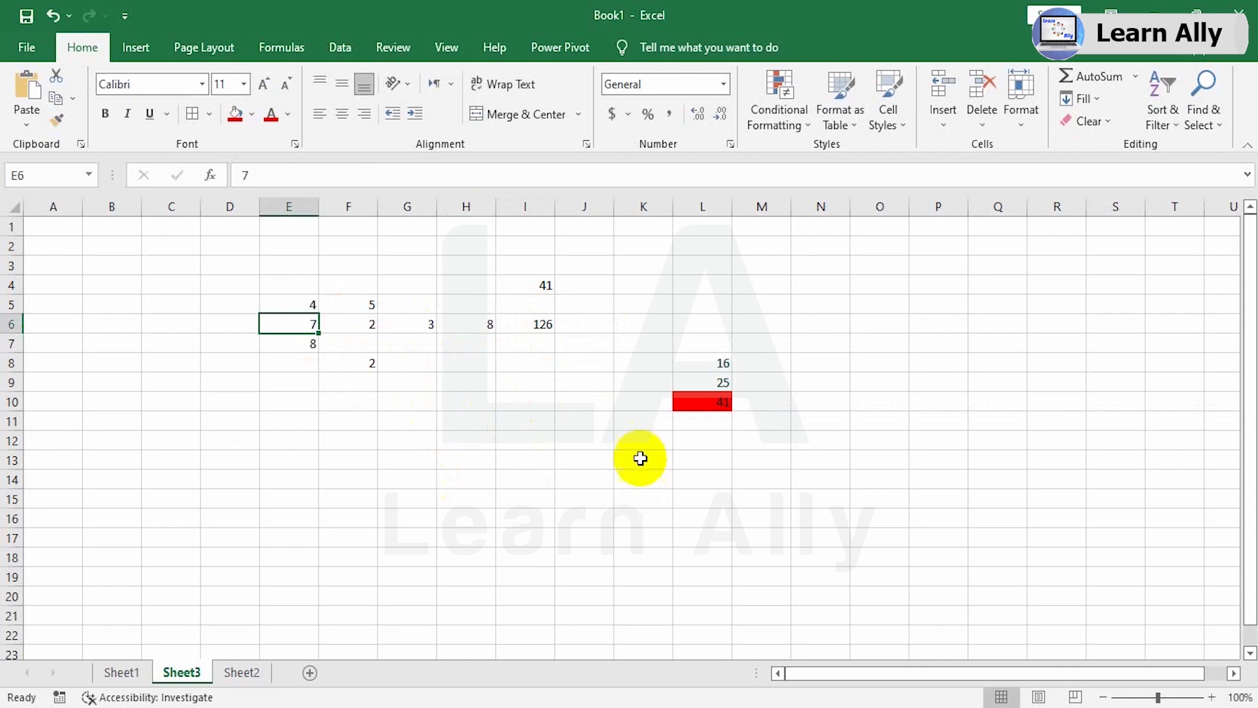
pyautogui.click(512, 407)
pyautogui.write('49')
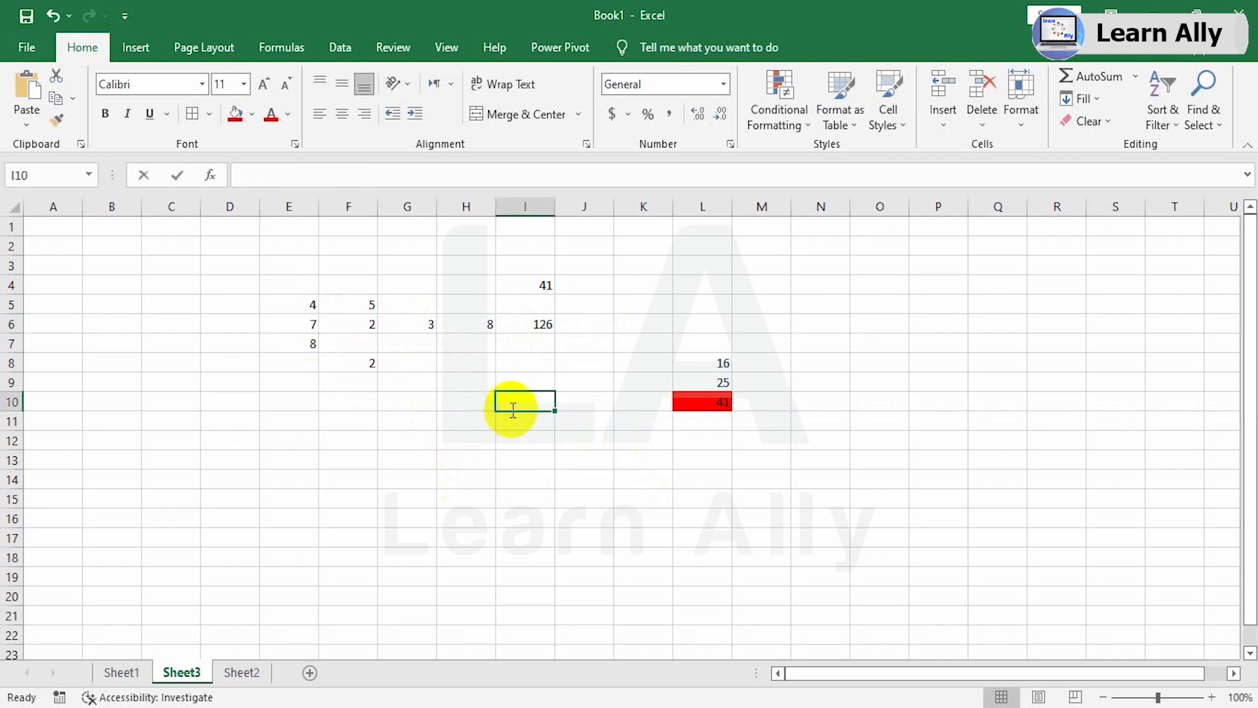
pyautogui.press('Return')
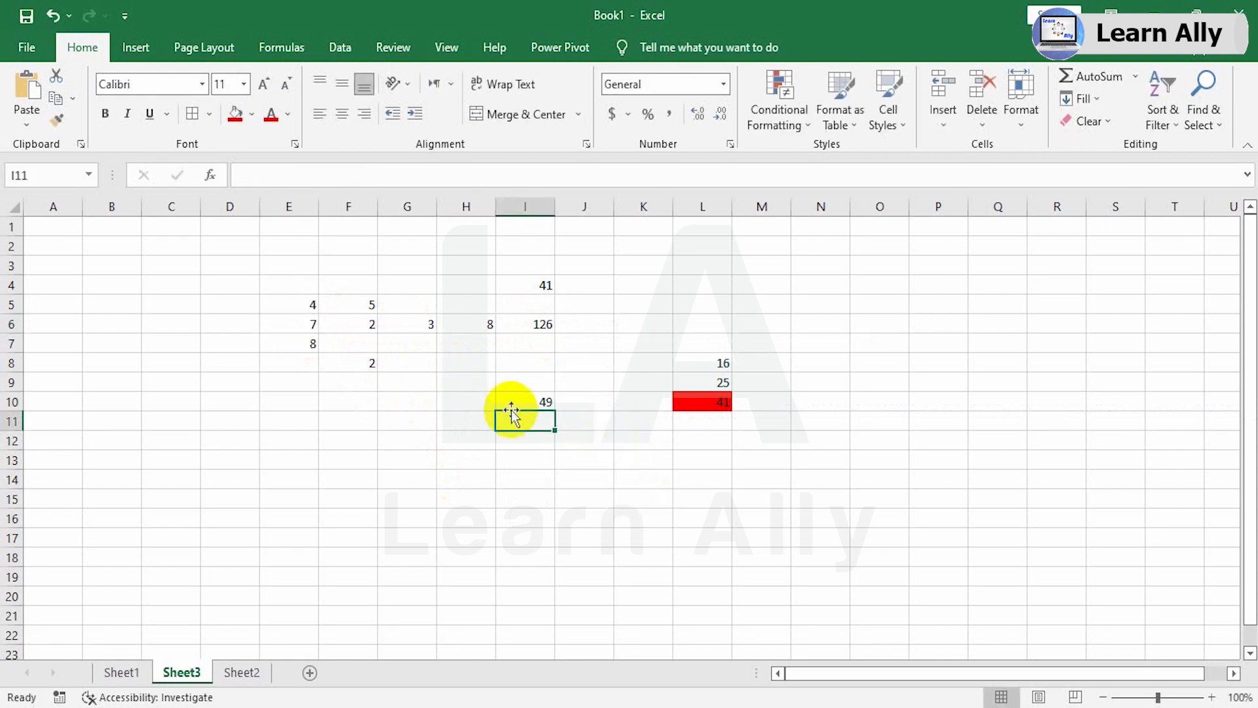
pyautogui.write('4')
pyautogui.press('Return')
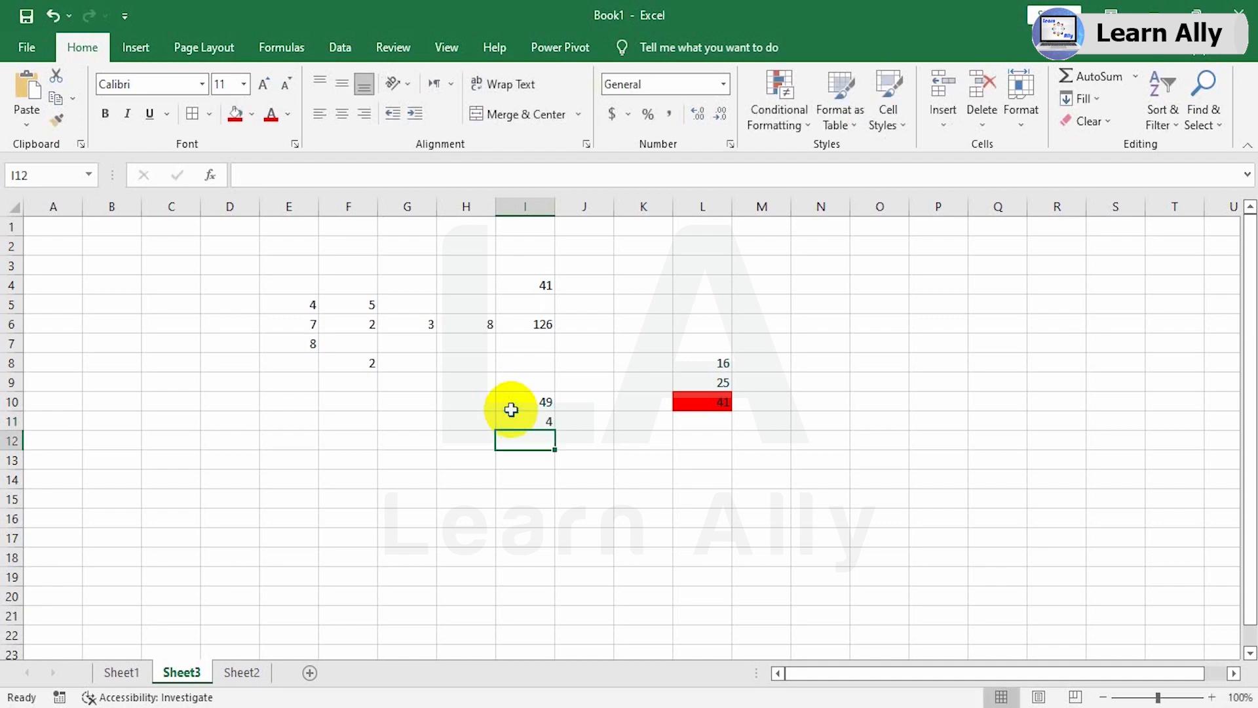
pyautogui.write('9')
pyautogui.press('Return')
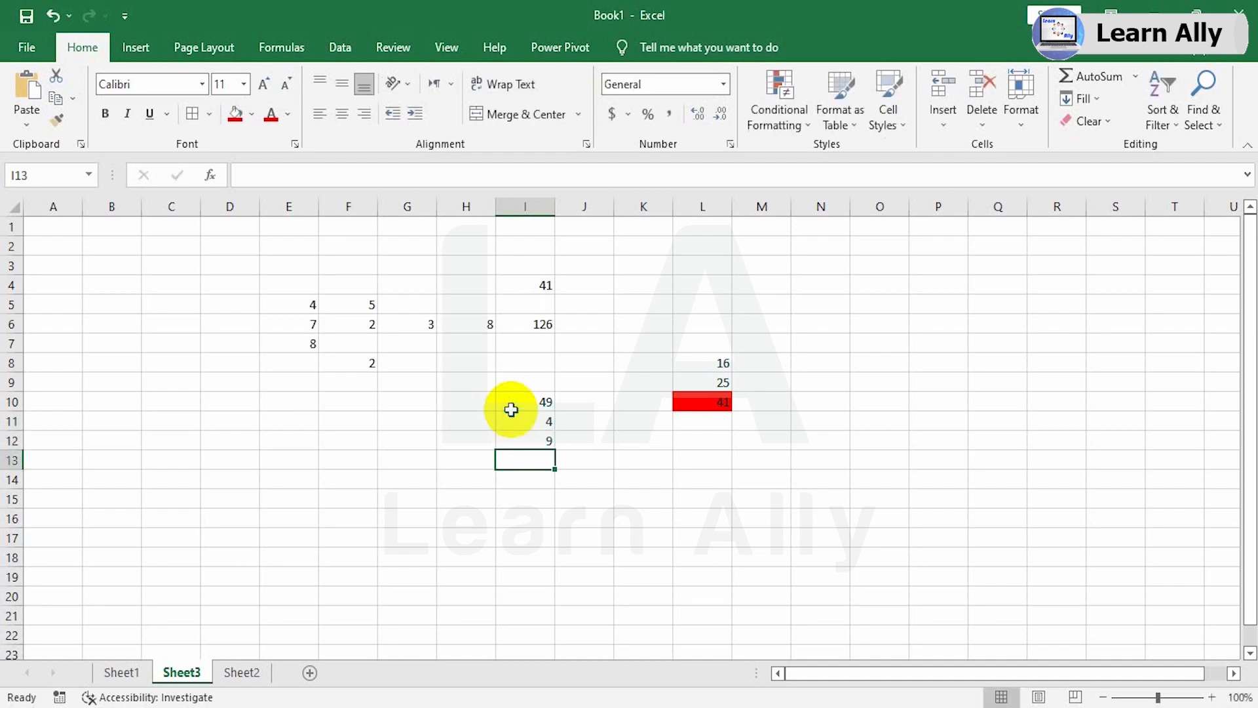
pyautogui.write('64')
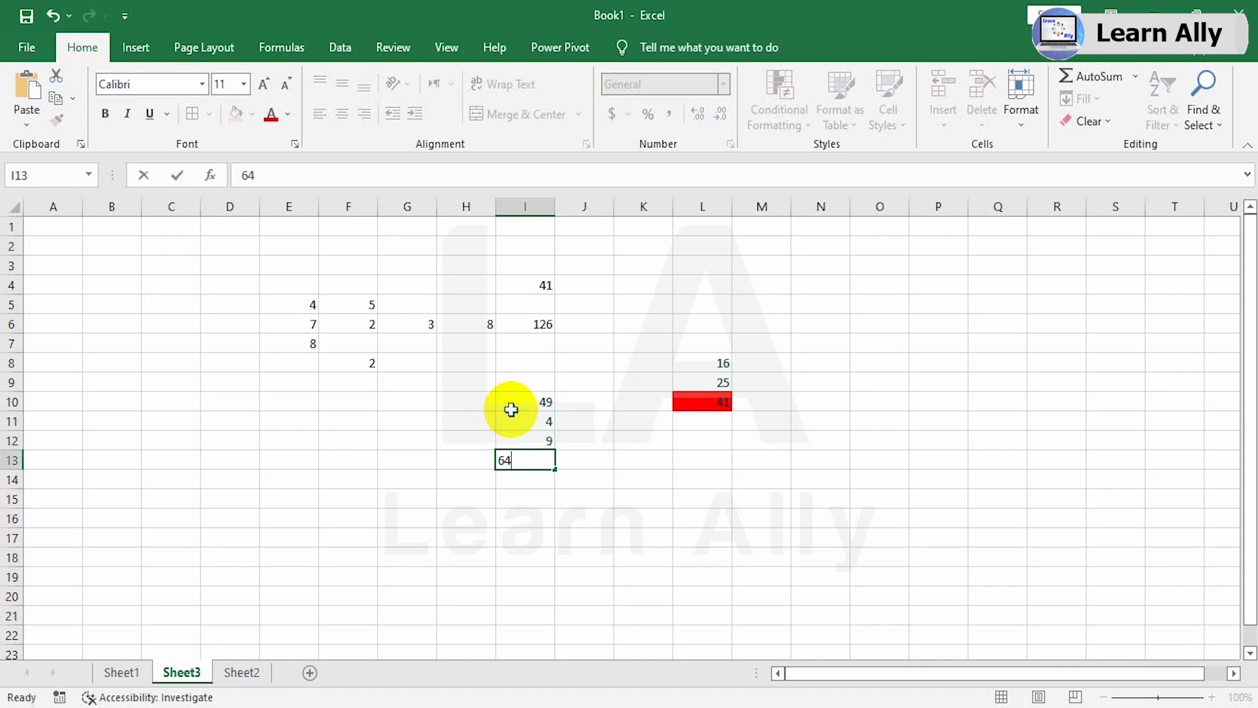
pyautogui.press('Return')
# Total I10:I13 in cell I14 with AutoSum and fill the total cell with red.
pyautogui.moveTo(512, 410); pyautogui.dragTo(525, 482)
pyautogui.click(1075, 76)
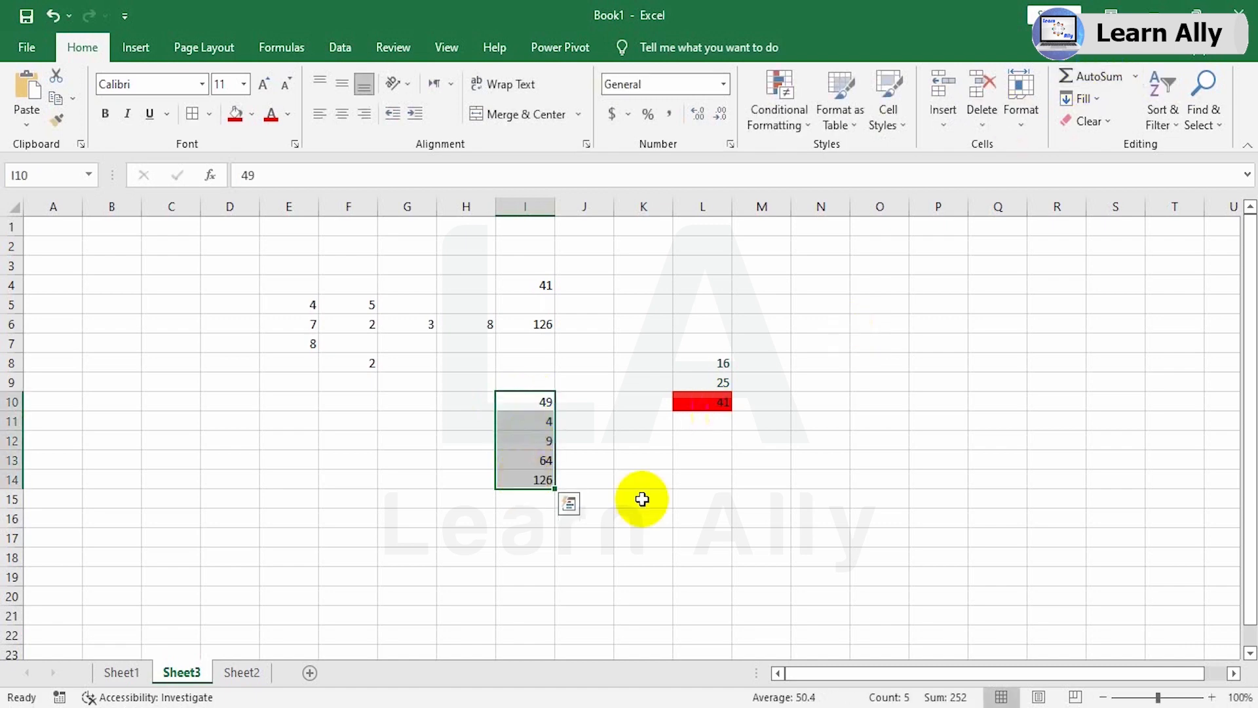
pyautogui.click(528, 481)
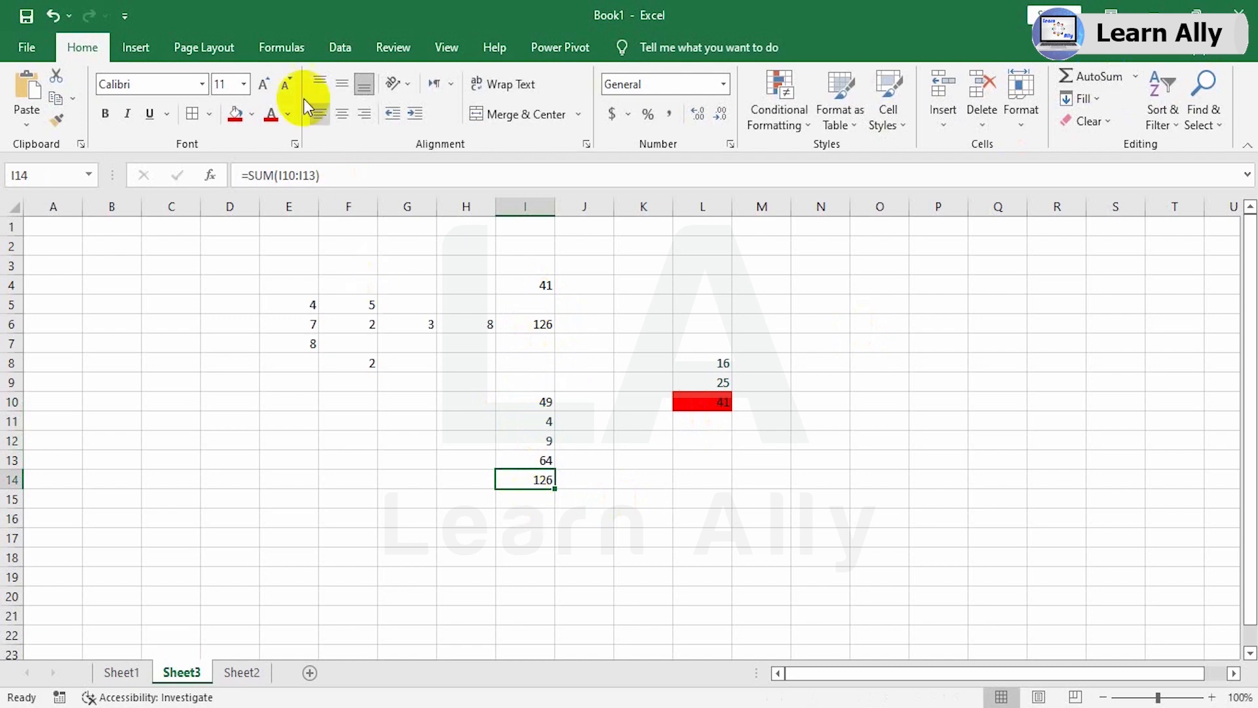
pyautogui.click(235, 114)
pyautogui.click(580, 480)
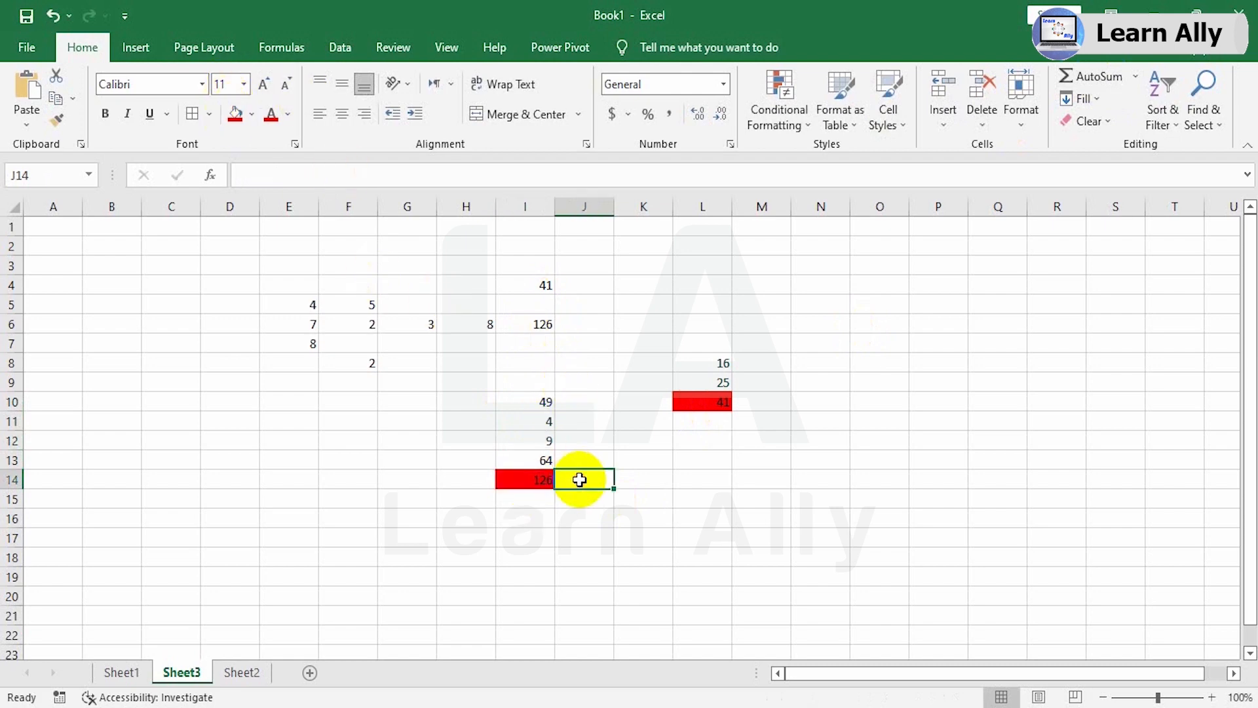